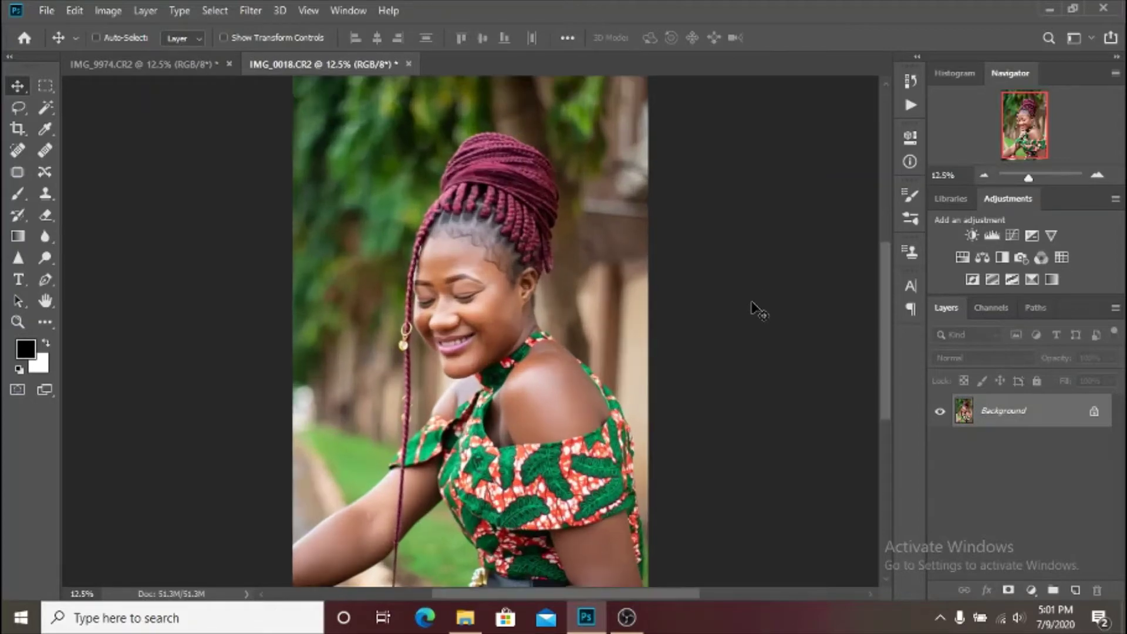
key("ctrl+plus")
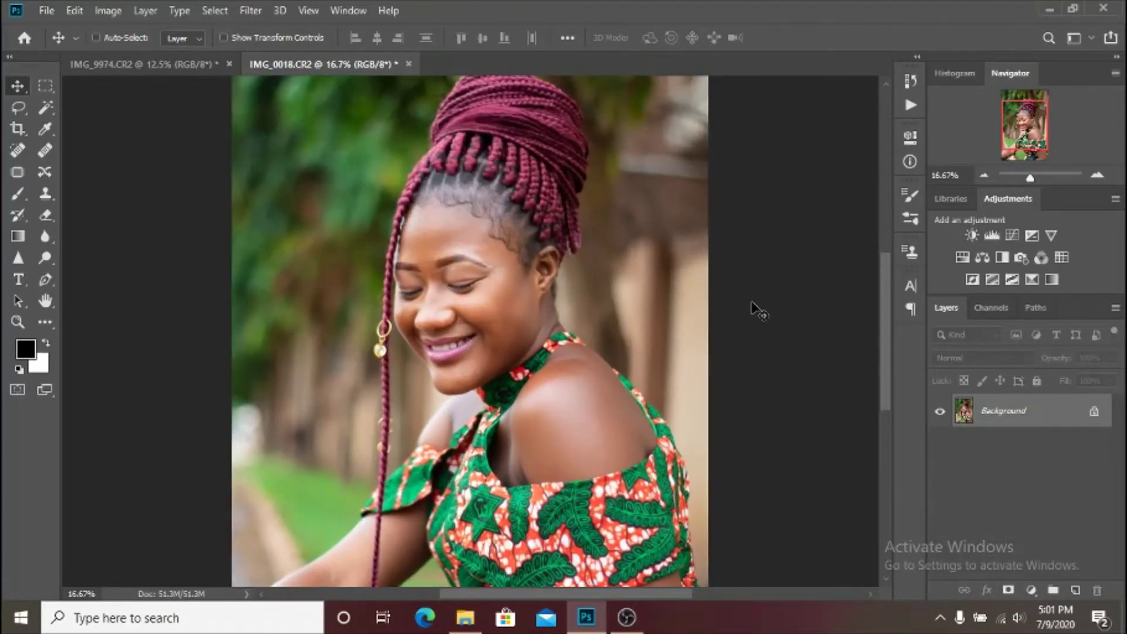
key("ctrl+plus")
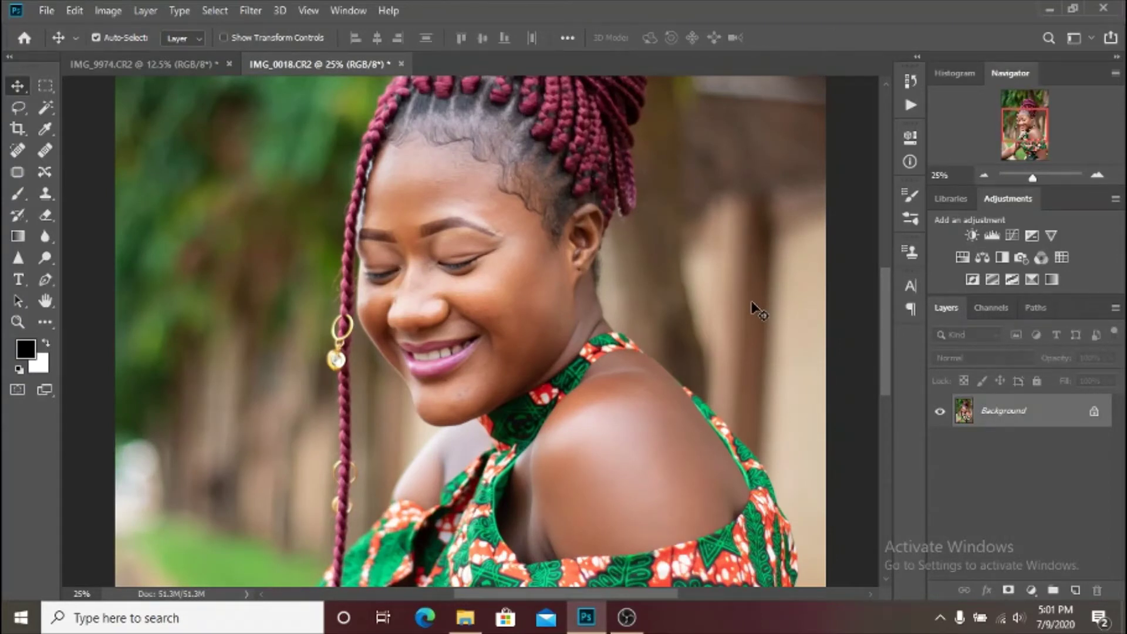
key("ctrl+minus")
key("ctrl+minus")
key("ctrl+minus")
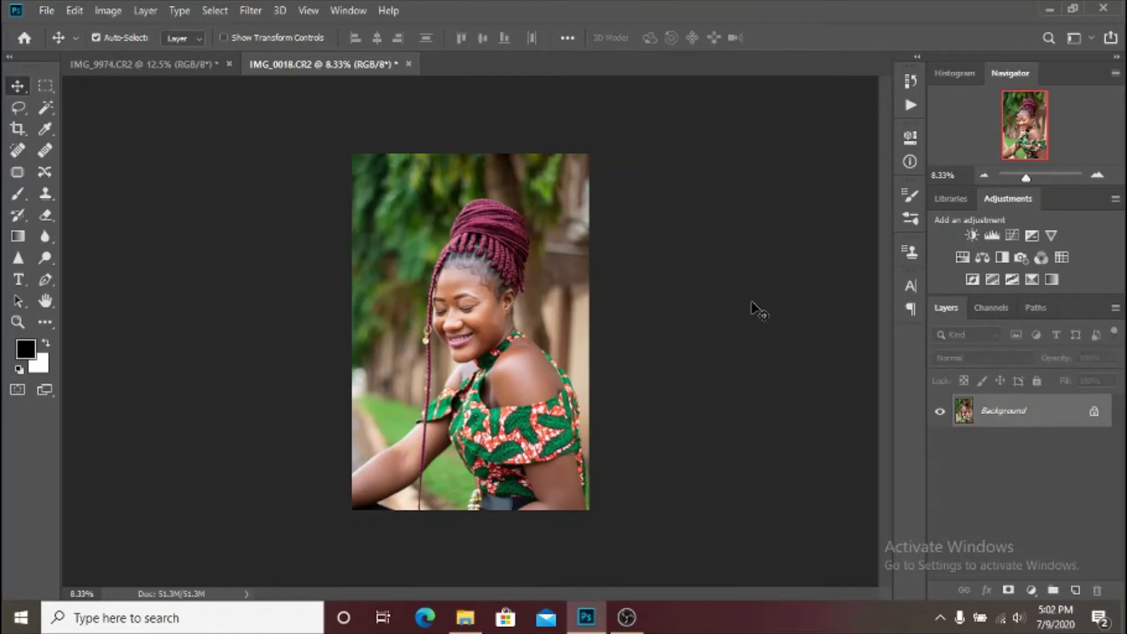
left_click(194, 65)
left_click(273, 64)
Step: Duplicate the Background layer twice and put both copies in a group named FS
key("ctrl+j")
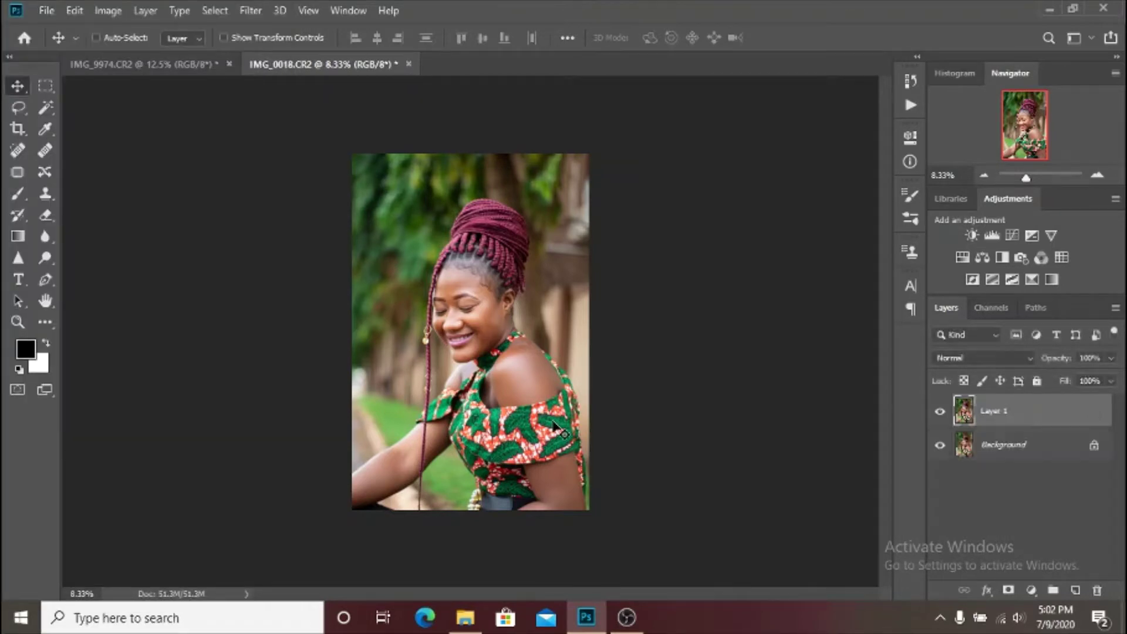
key("ctrl+j")
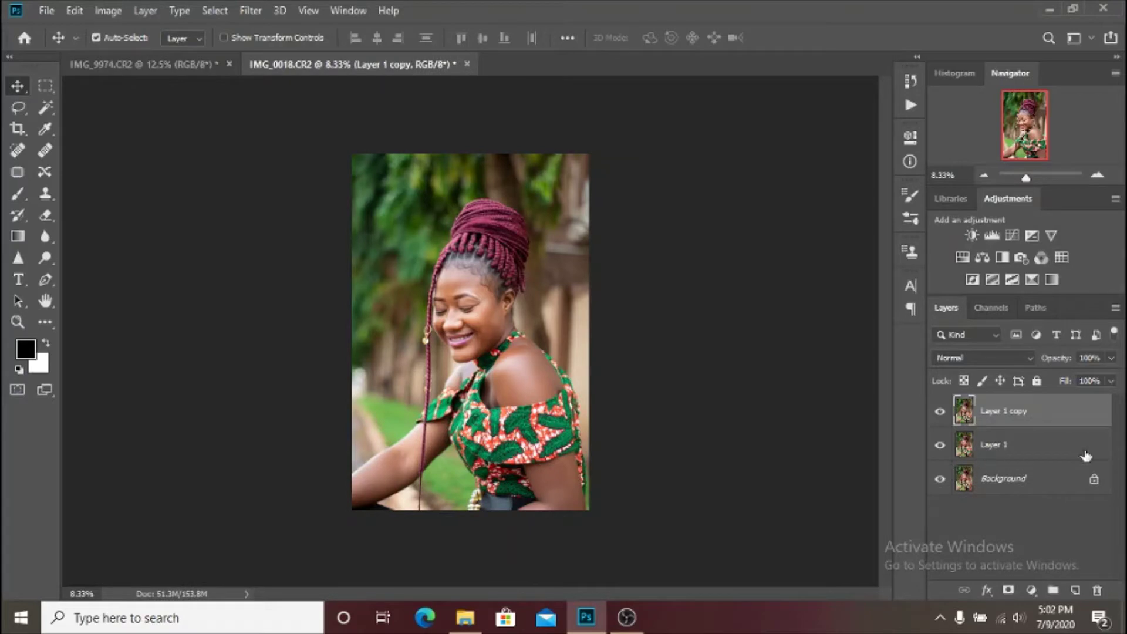
left_click(1086, 455, "shift")
key("ctrl+g")
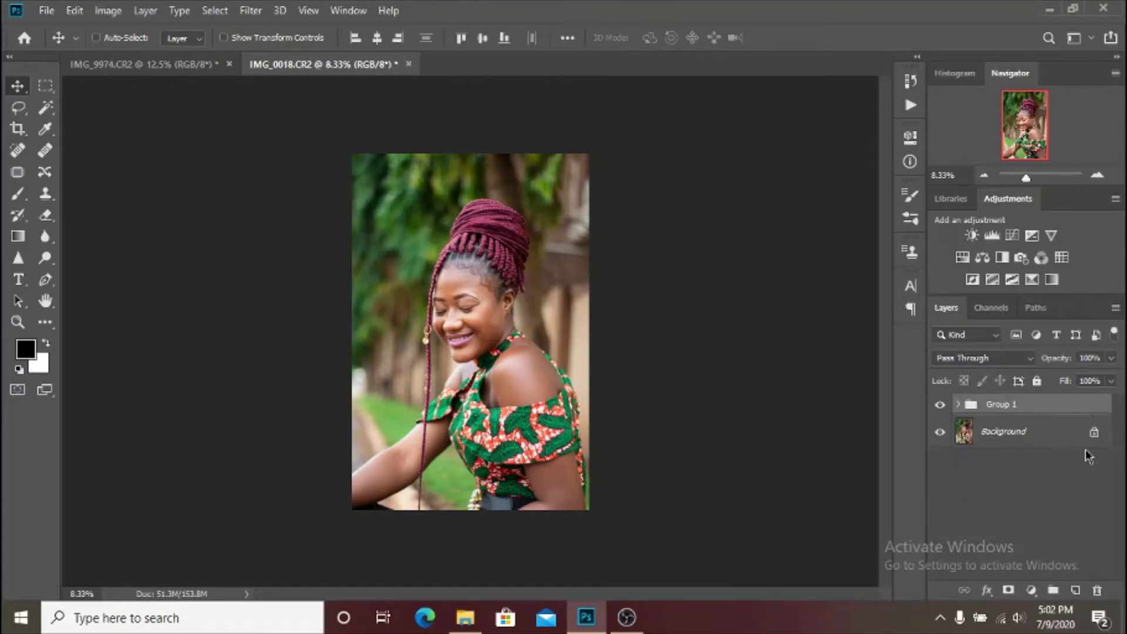
double_click(1000, 405)
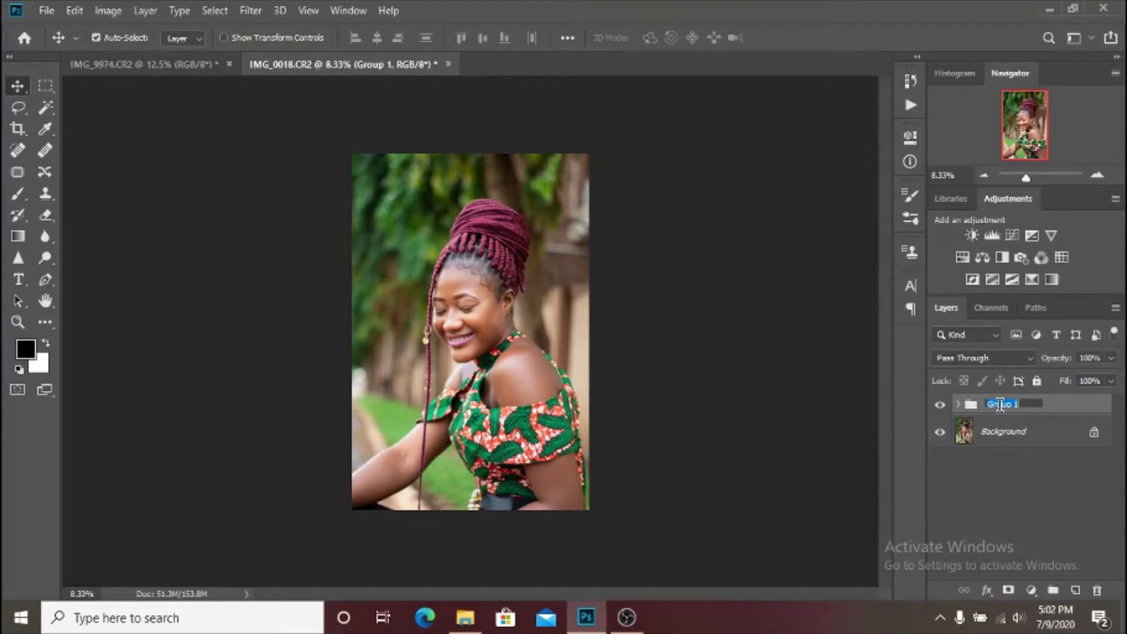
type("R")
key("Return")
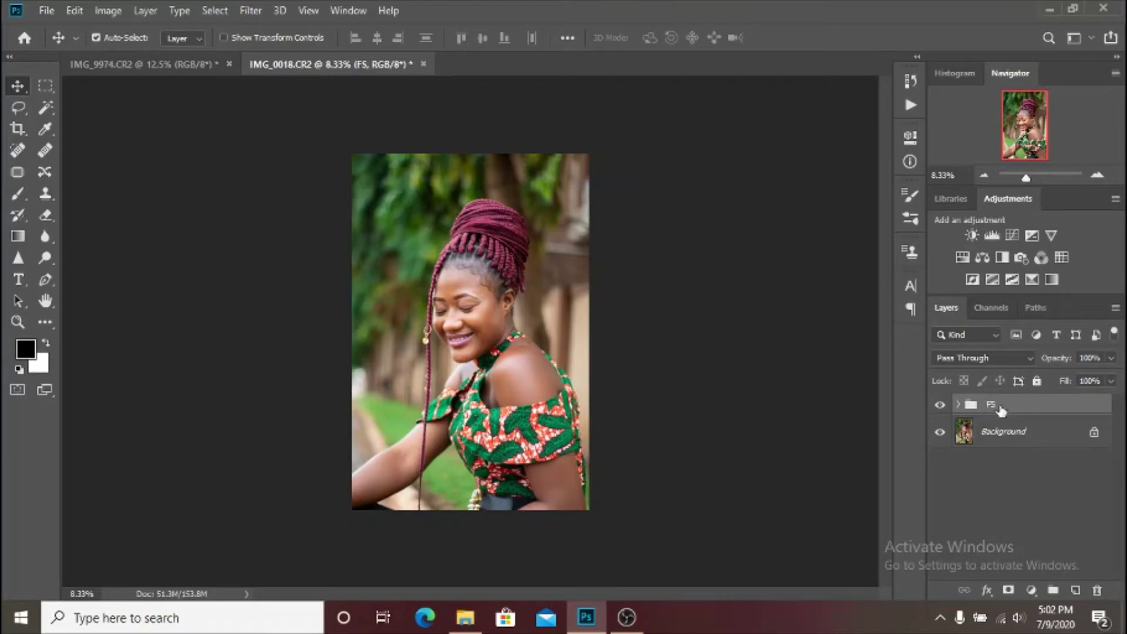
Step: Rename the upper copy inside the FS group as HFL and the lower copy as LFB
left_click(959, 405)
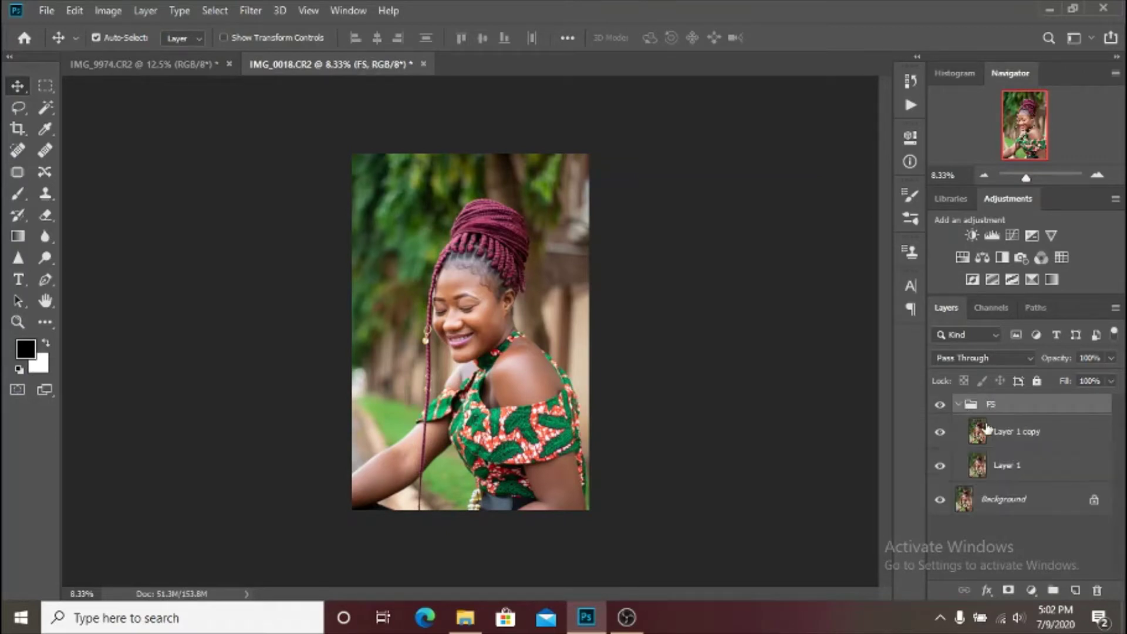
left_click(1048, 463)
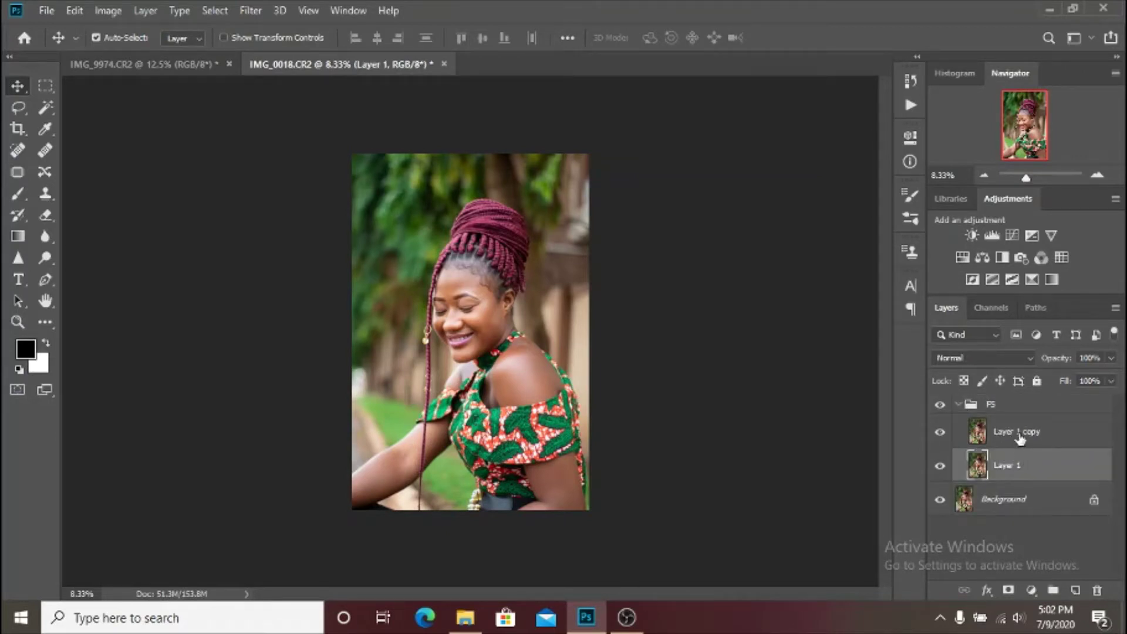
double_click(1019, 438)
type("HFL")
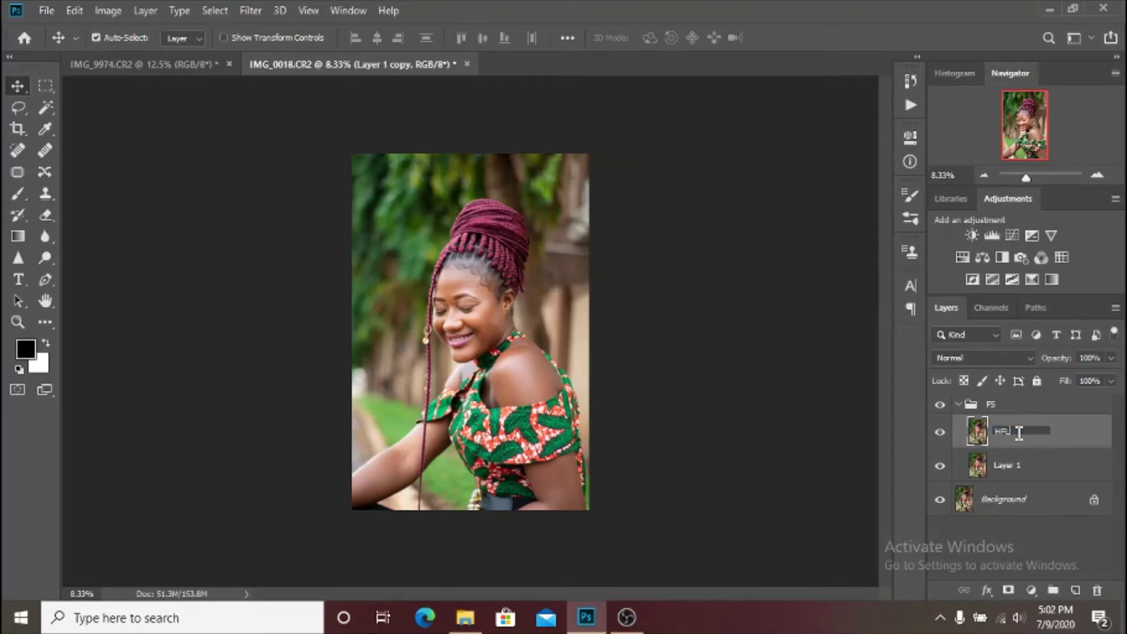
key("Return")
double_click(1017, 464)
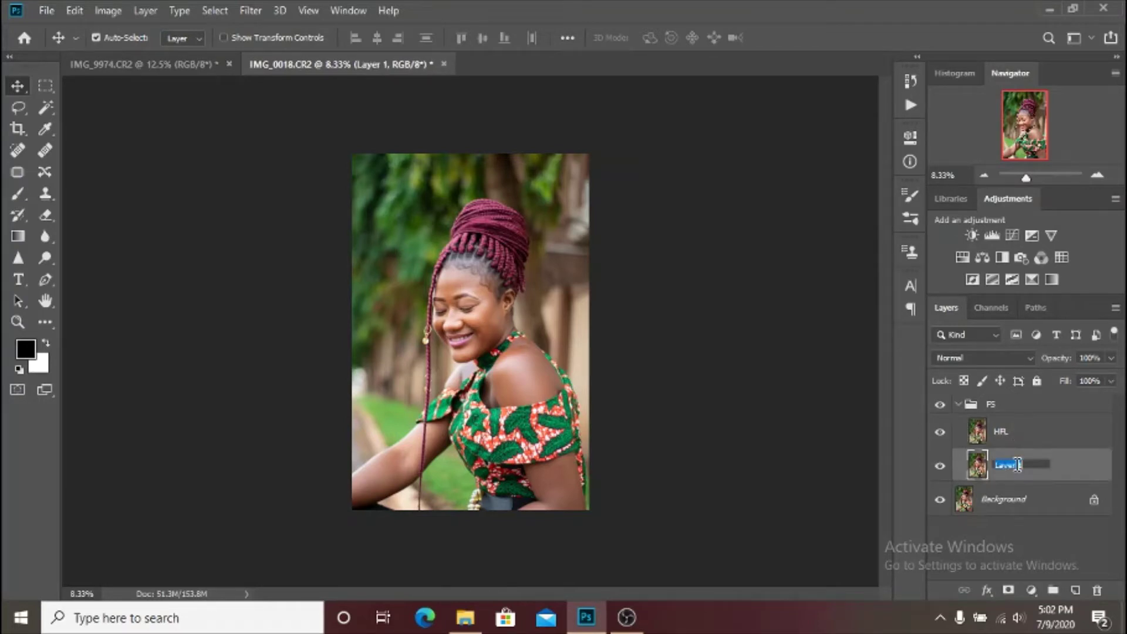
type("LFB")
key("Return")
Step: Hide the HFL layer and apply a Gaussian Blur with a 7 pixel radius to the LFB layer
left_click(941, 435)
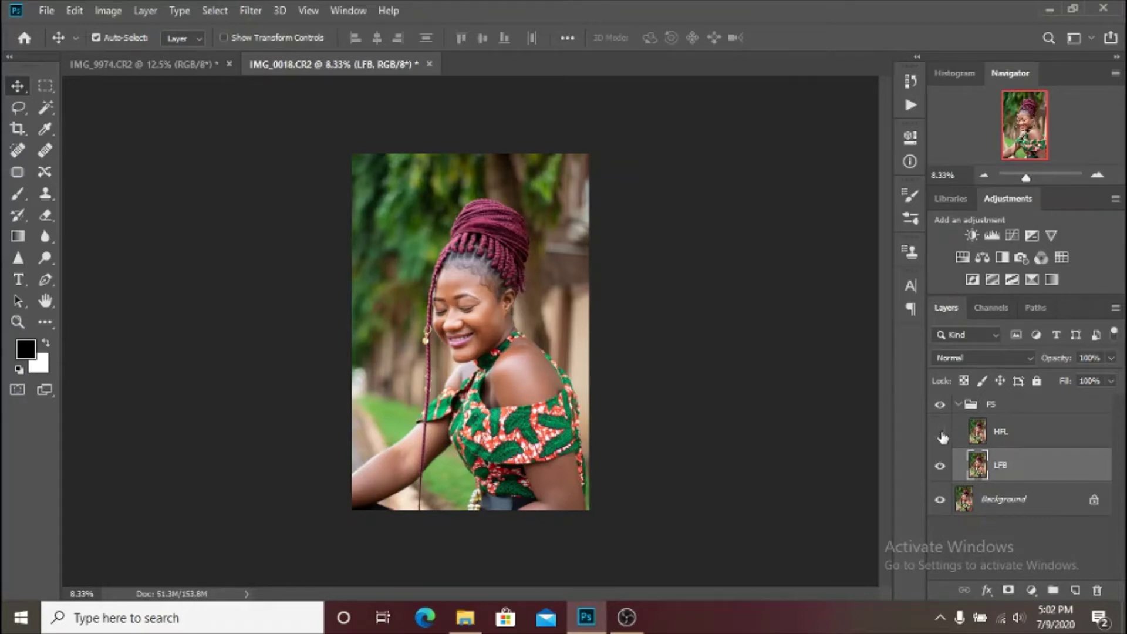
left_click(251, 11)
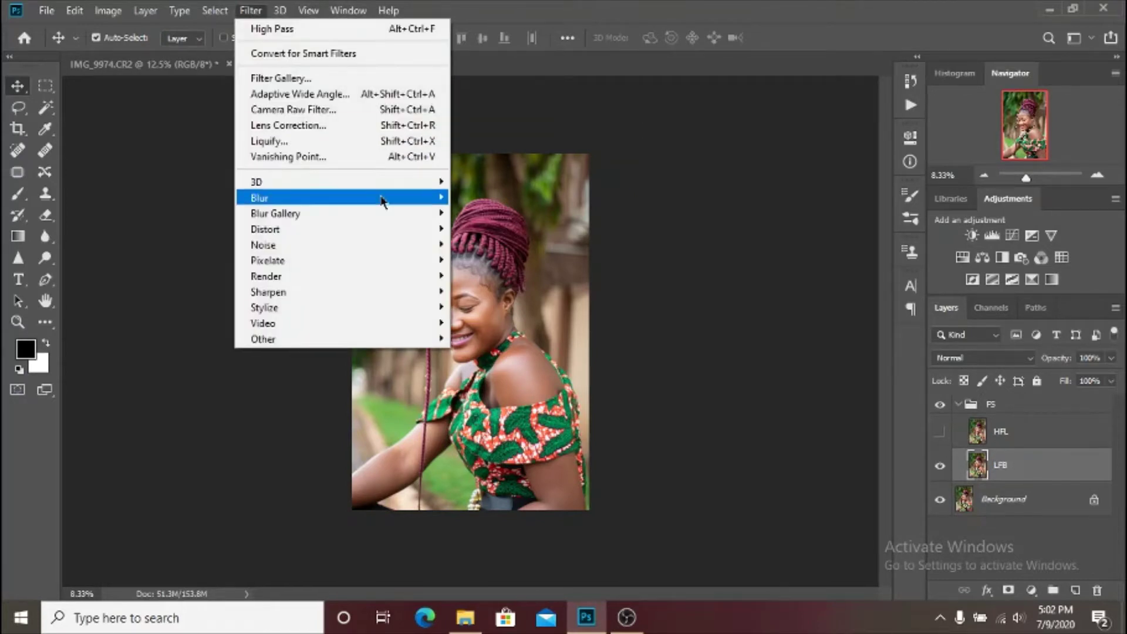
mouse_move(377, 201)
left_click(532, 261)
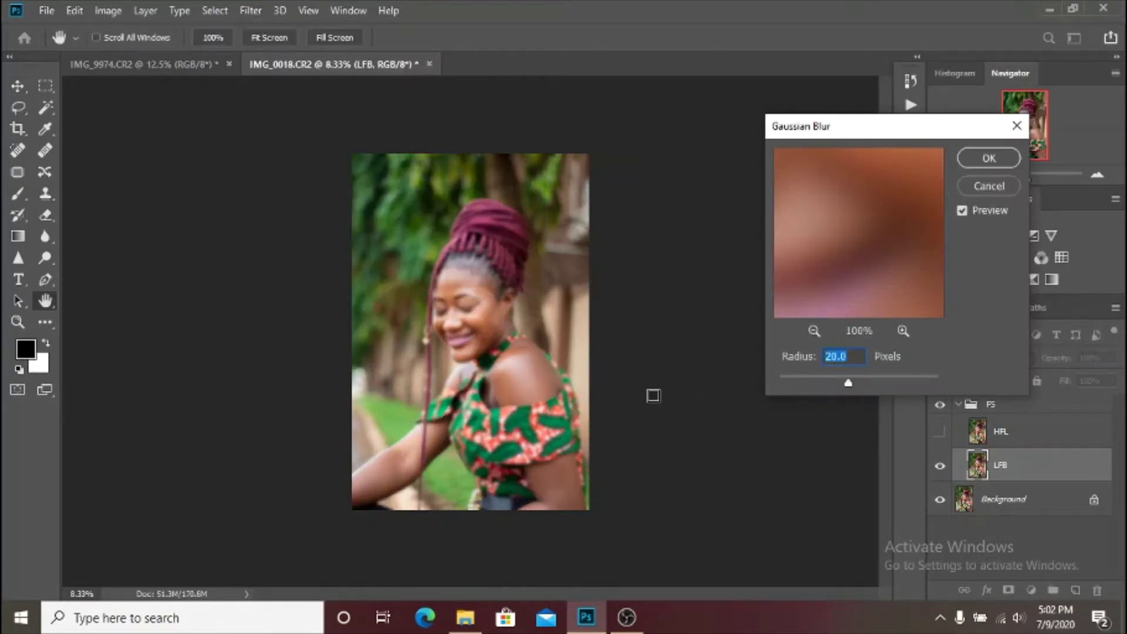
key("ctrl+plus")
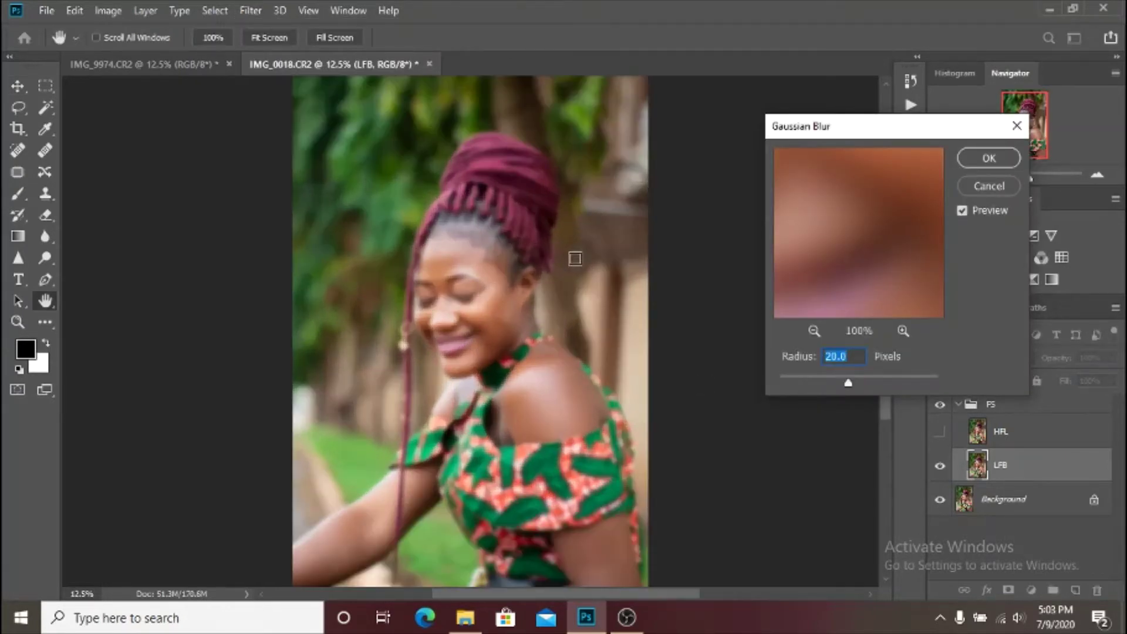
type("6")
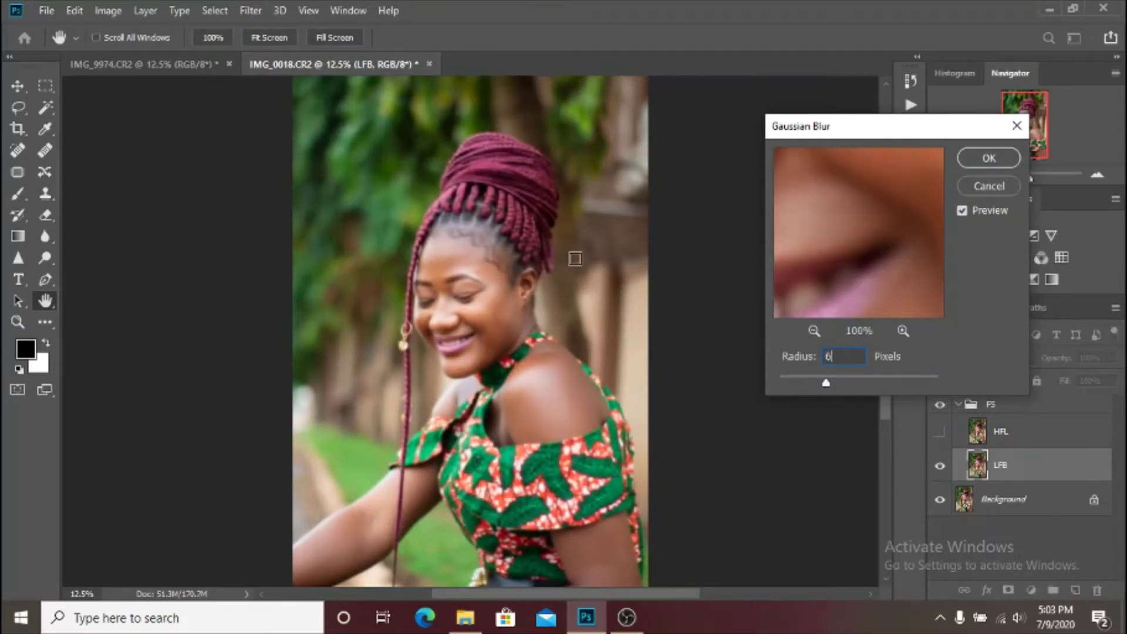
key("ctrl+plus")
key("ctrl+plus")
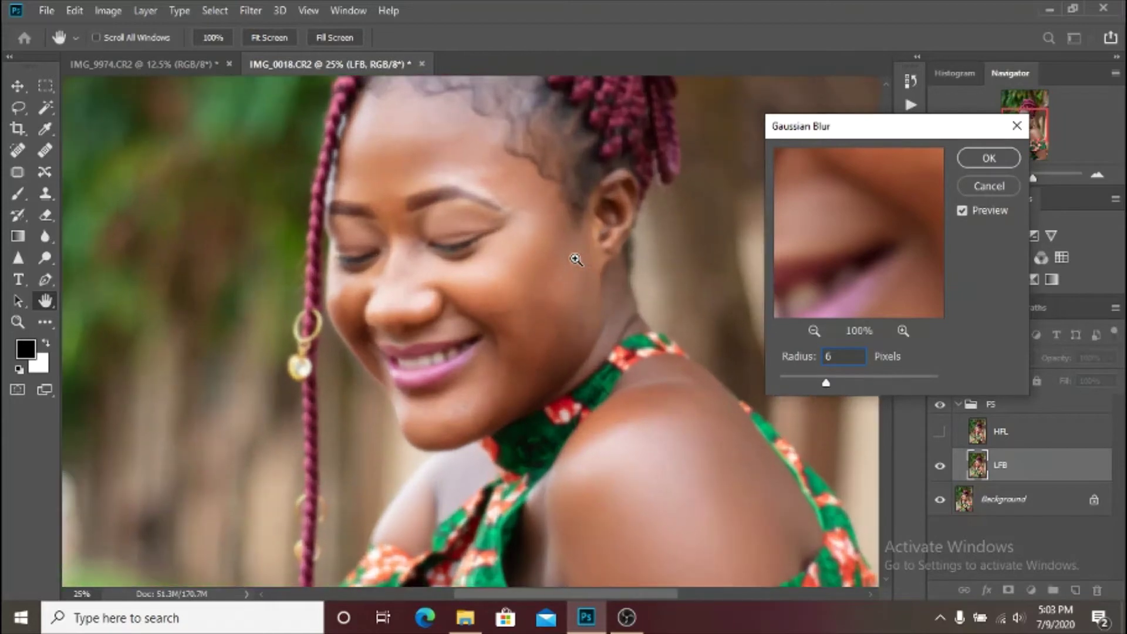
key("ctrl+plus")
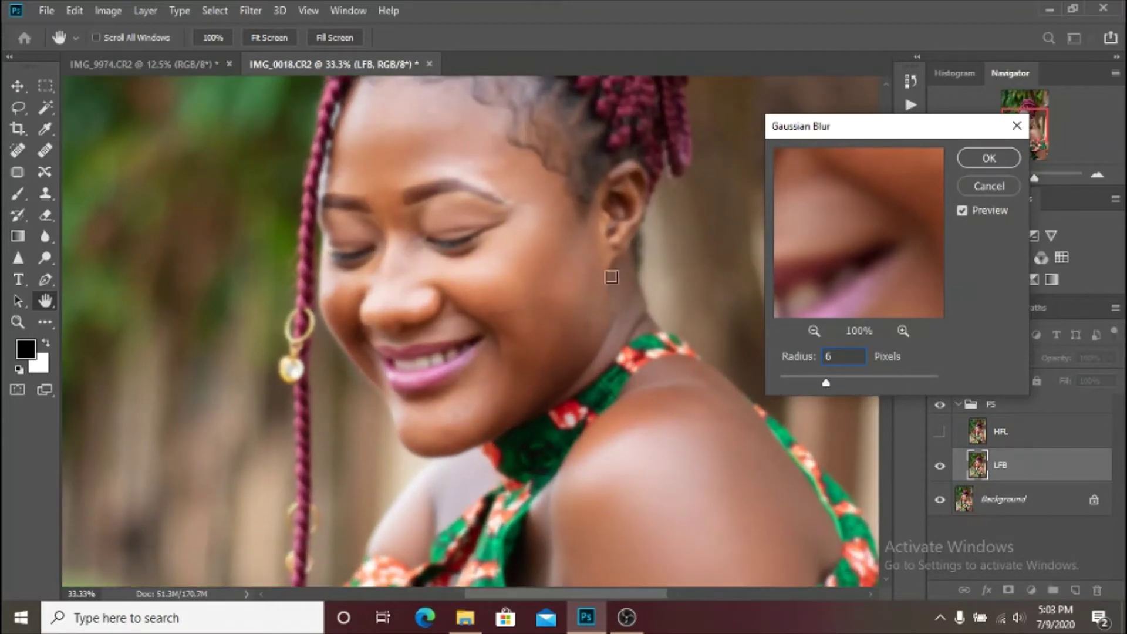
scroll(891, 482, "up", 3)
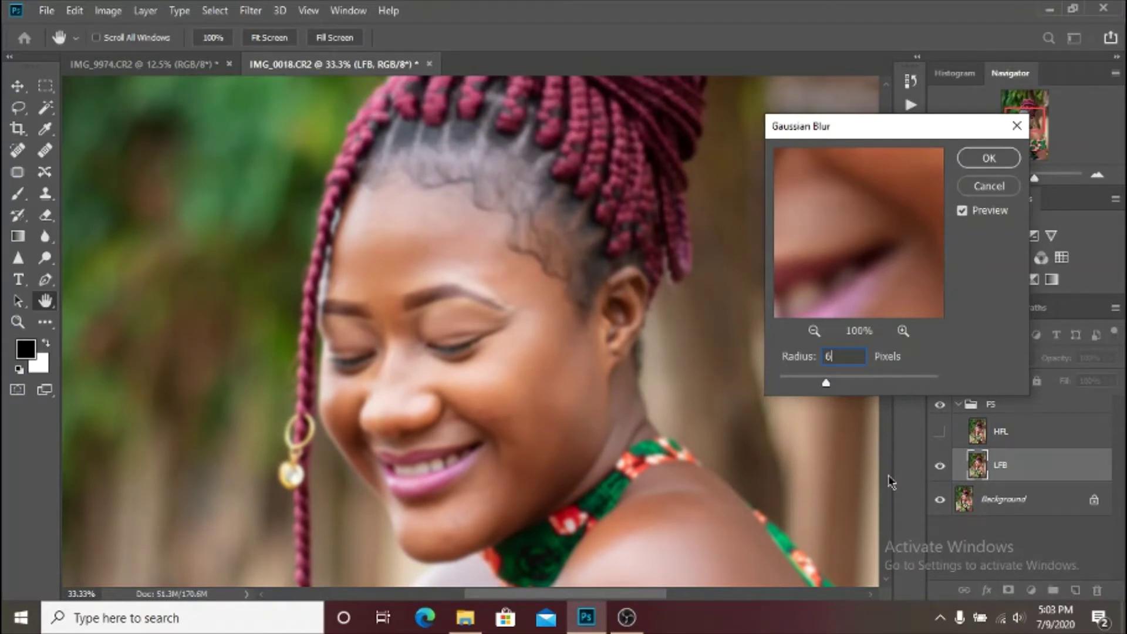
key("BackSpace")
type("7")
left_click(986, 159)
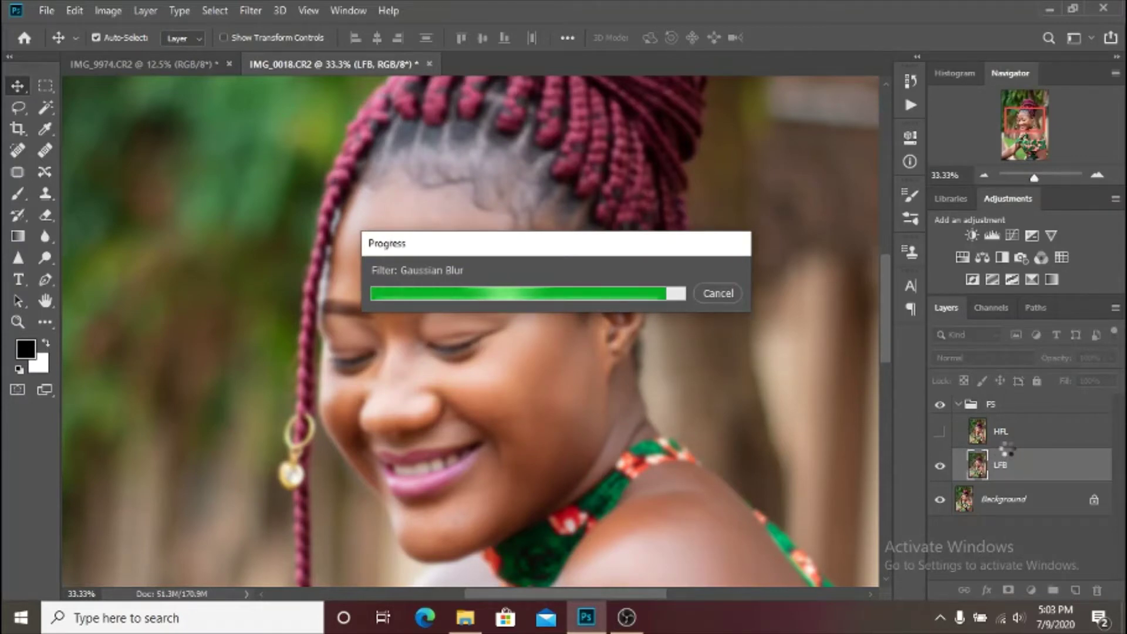
Step: Show the HFL layer and use Apply Image on it with LFB as source layer, Subtract blending, scale 2 and offset 128
left_click(939, 432)
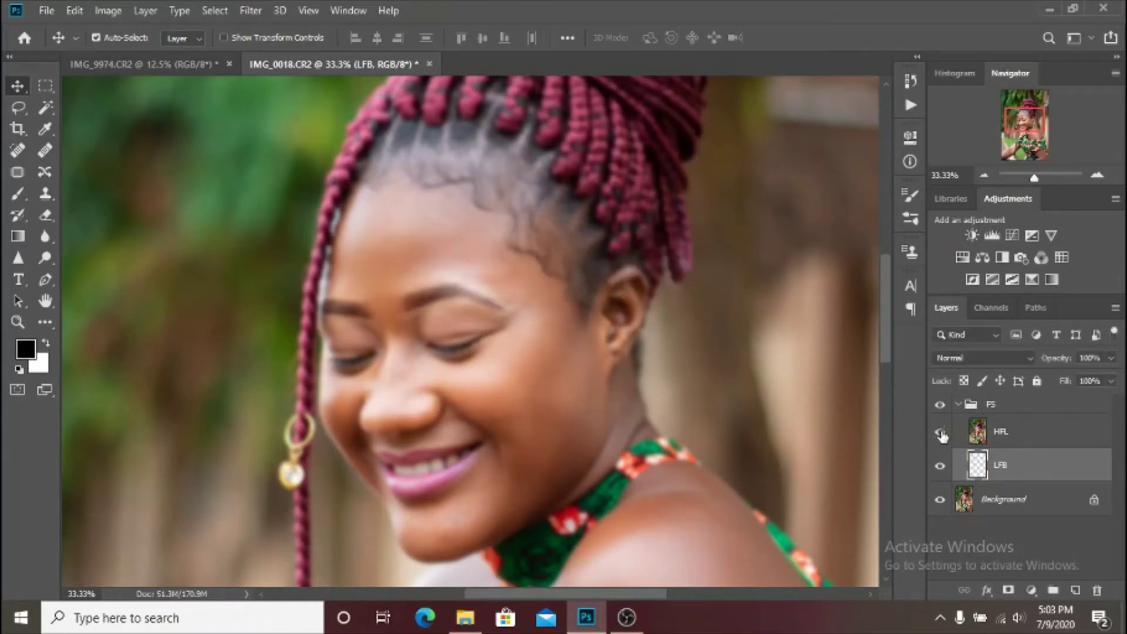
left_click(972, 434)
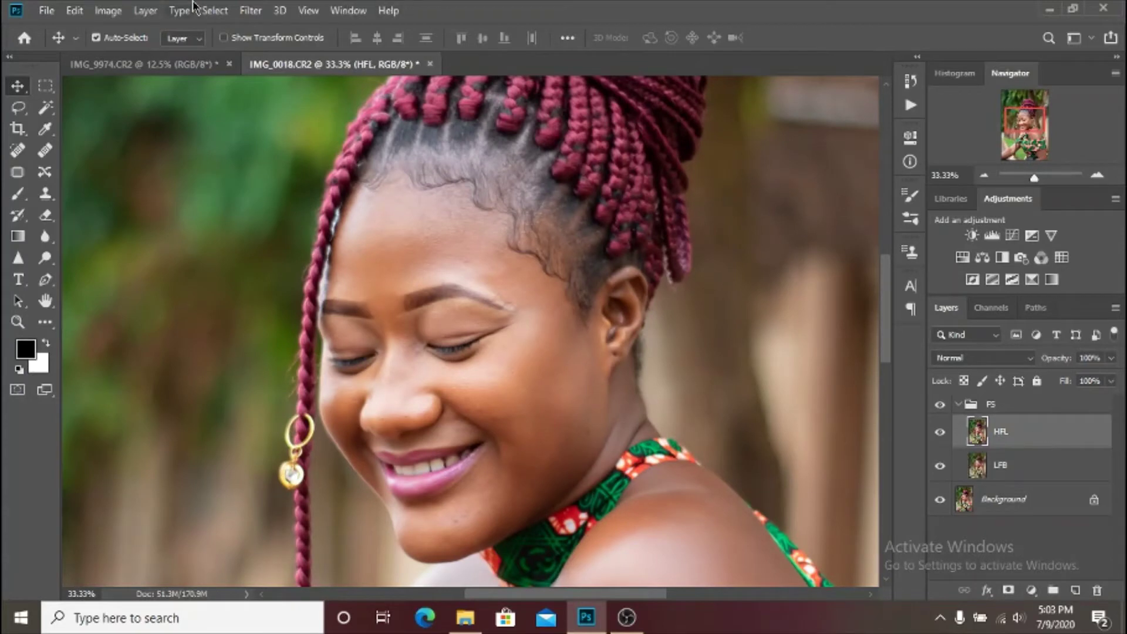
scroll(536, 254, "down", 1)
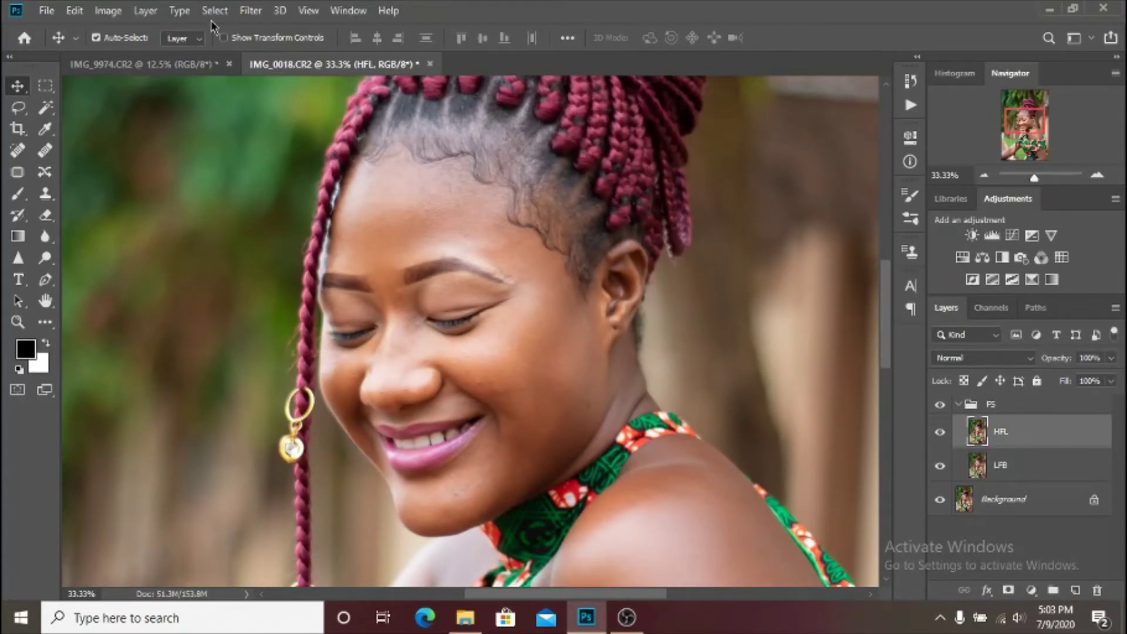
left_click(108, 7)
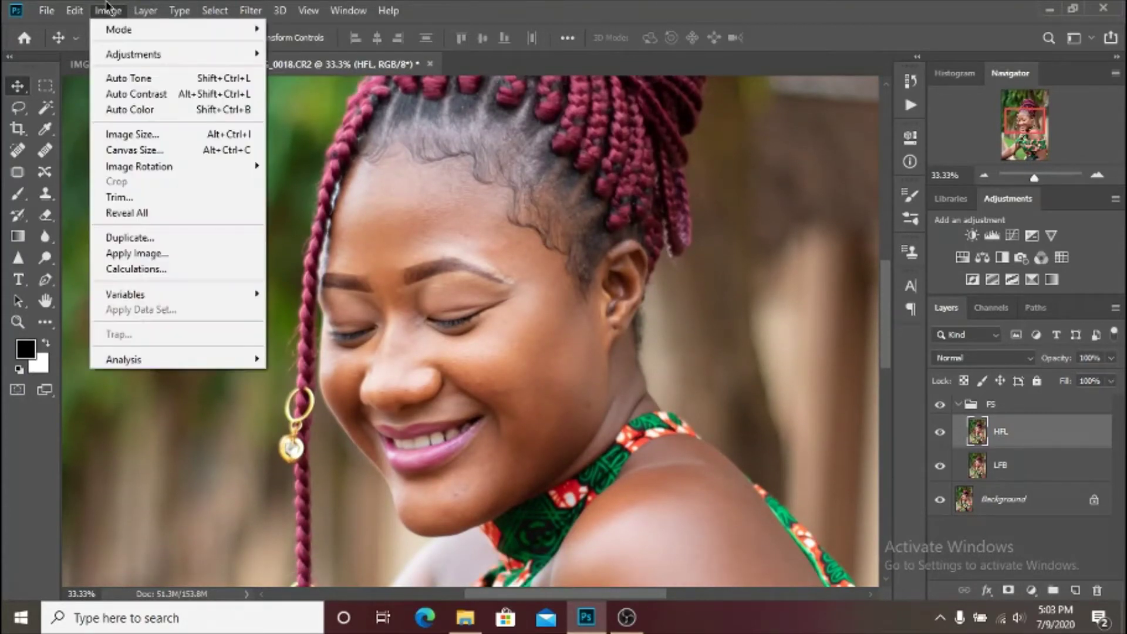
left_click(166, 253)
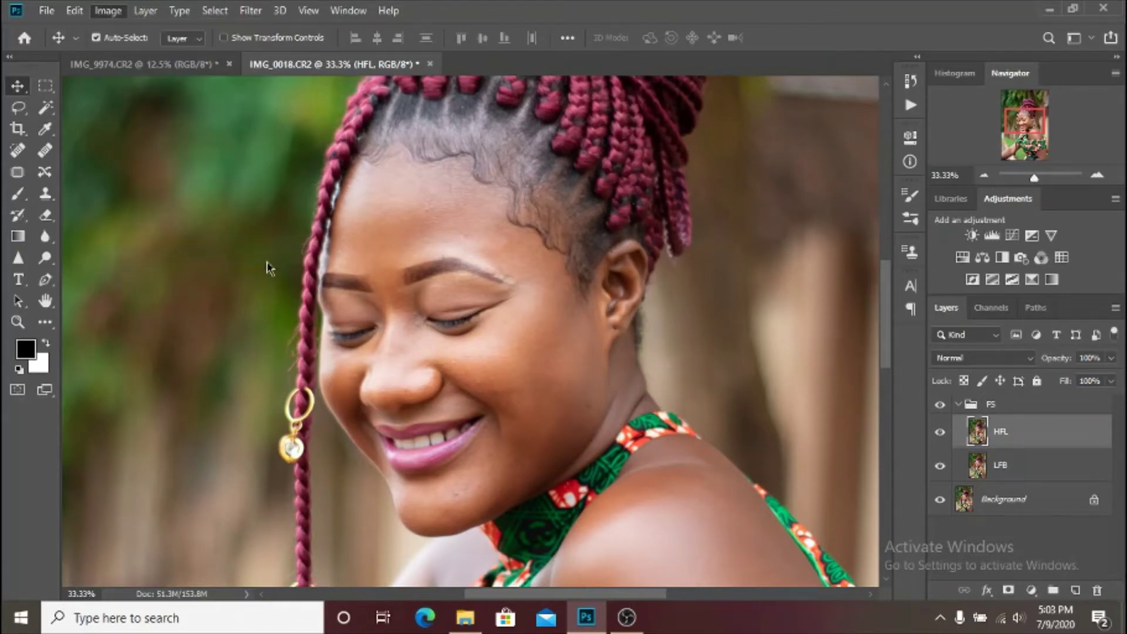
left_click(868, 175)
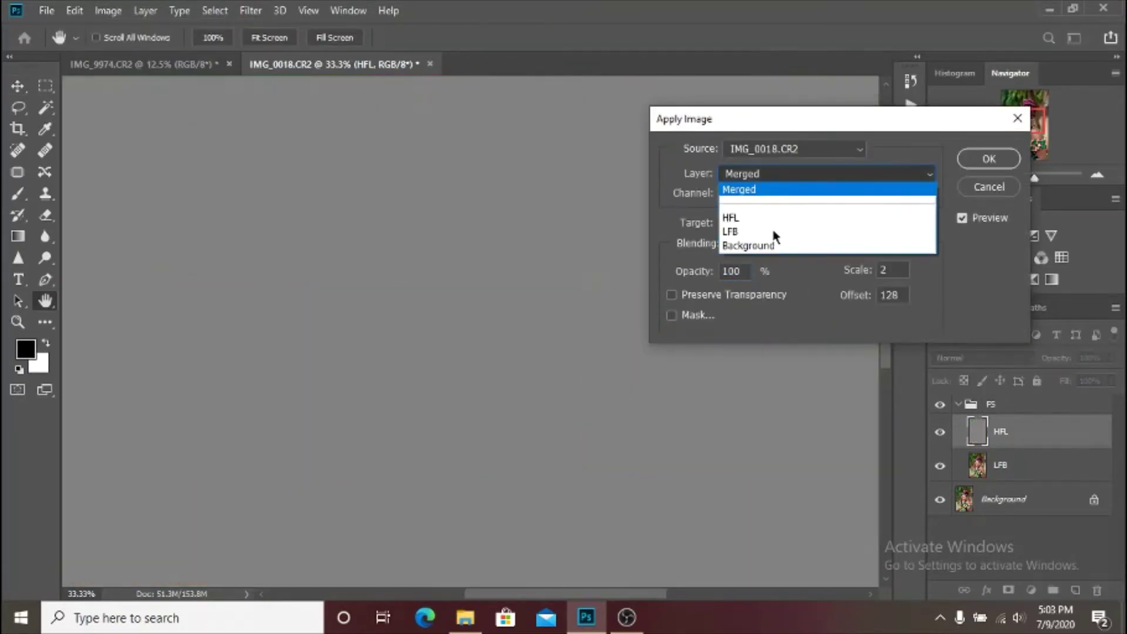
left_click(774, 232)
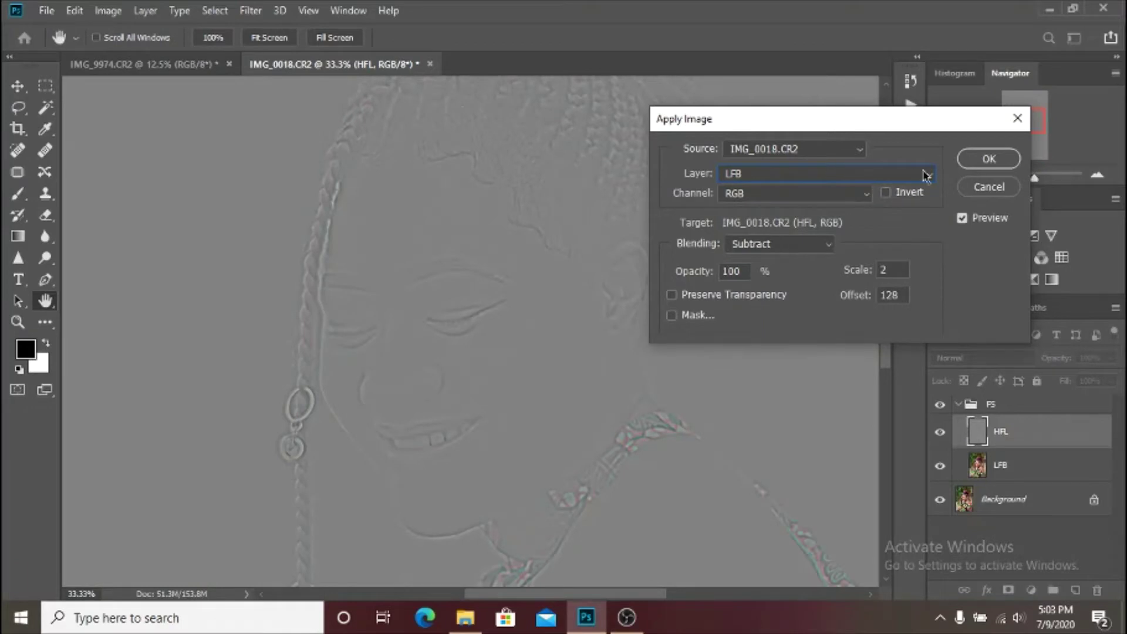
left_click(989, 158)
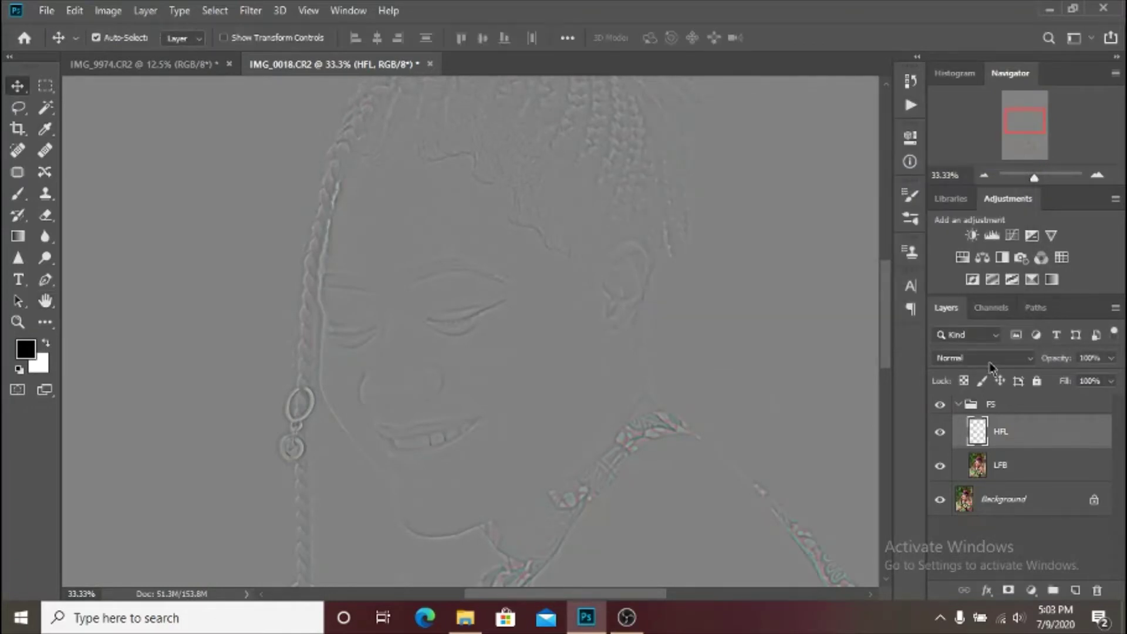
Step: Set the HFL layer's blend mode to Linear Light and select the LFB layer
left_click(990, 363)
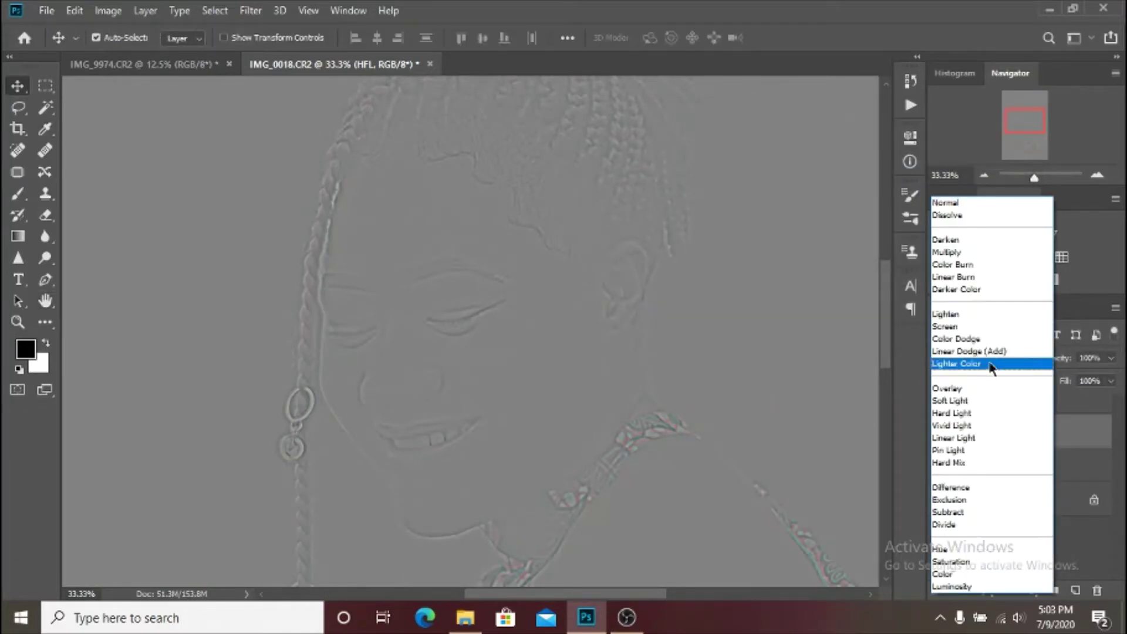
left_click(953, 438)
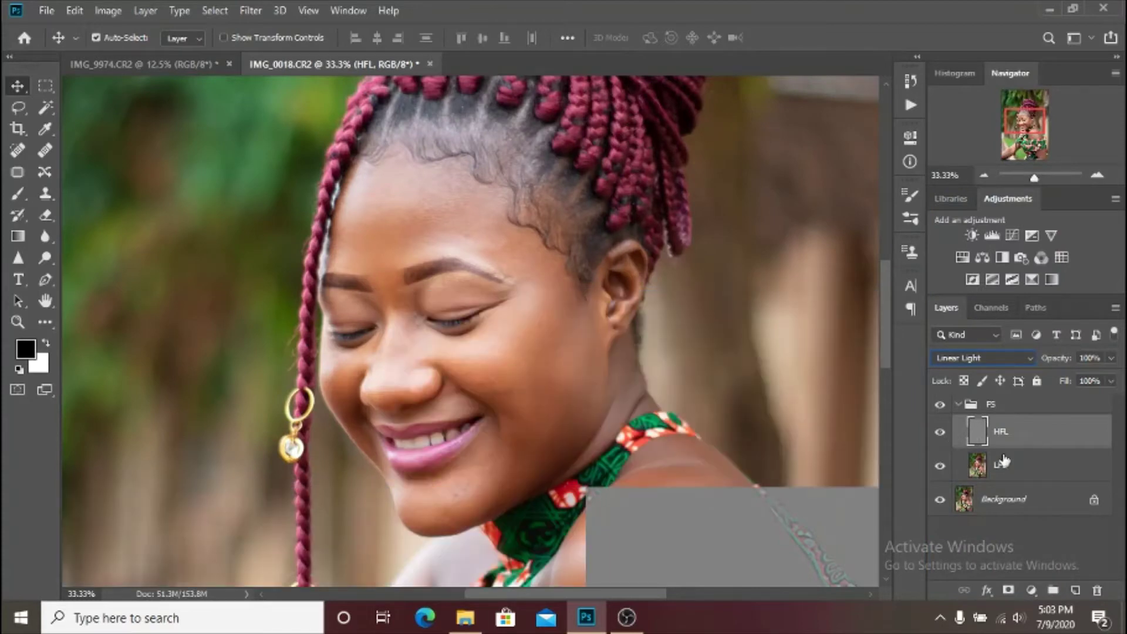
left_click(1040, 474)
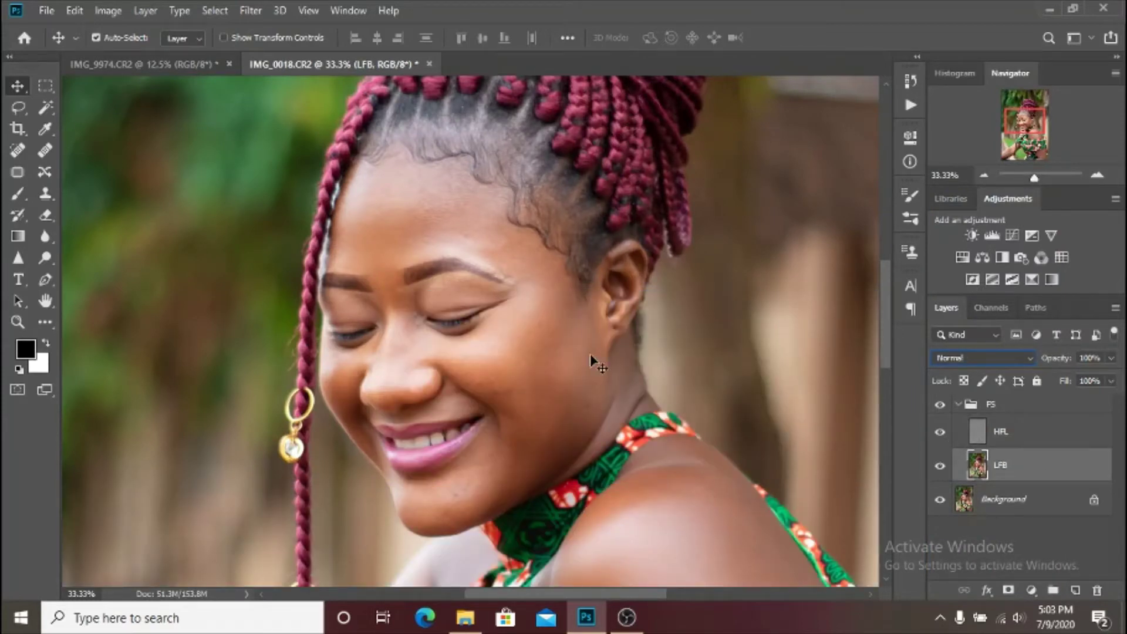
key("ctrl+plus")
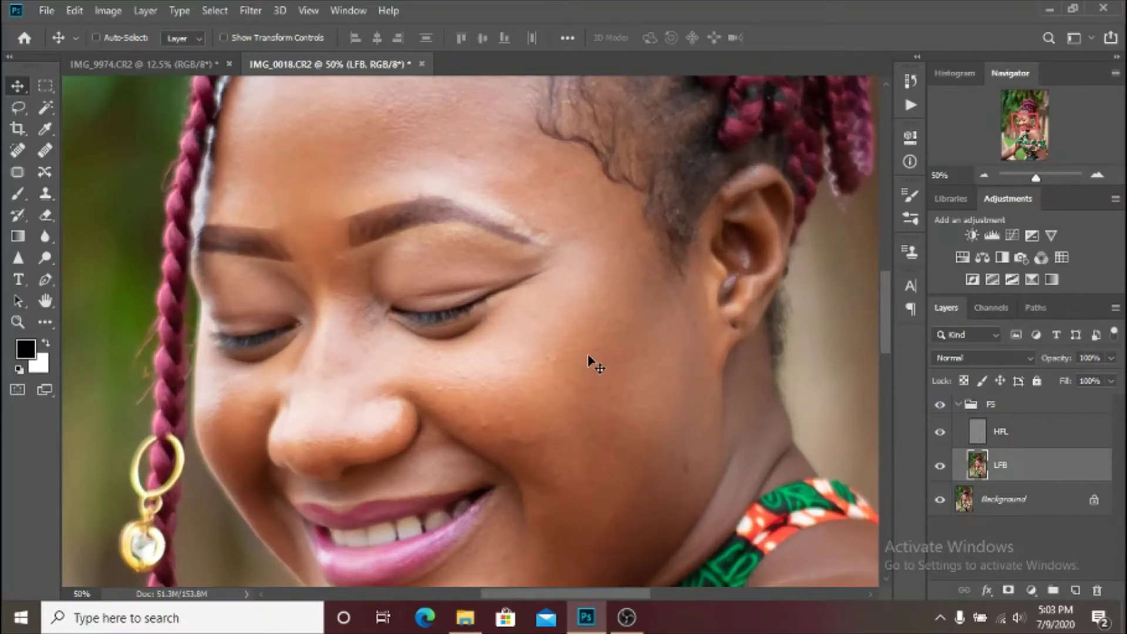
key("ctrl+plus")
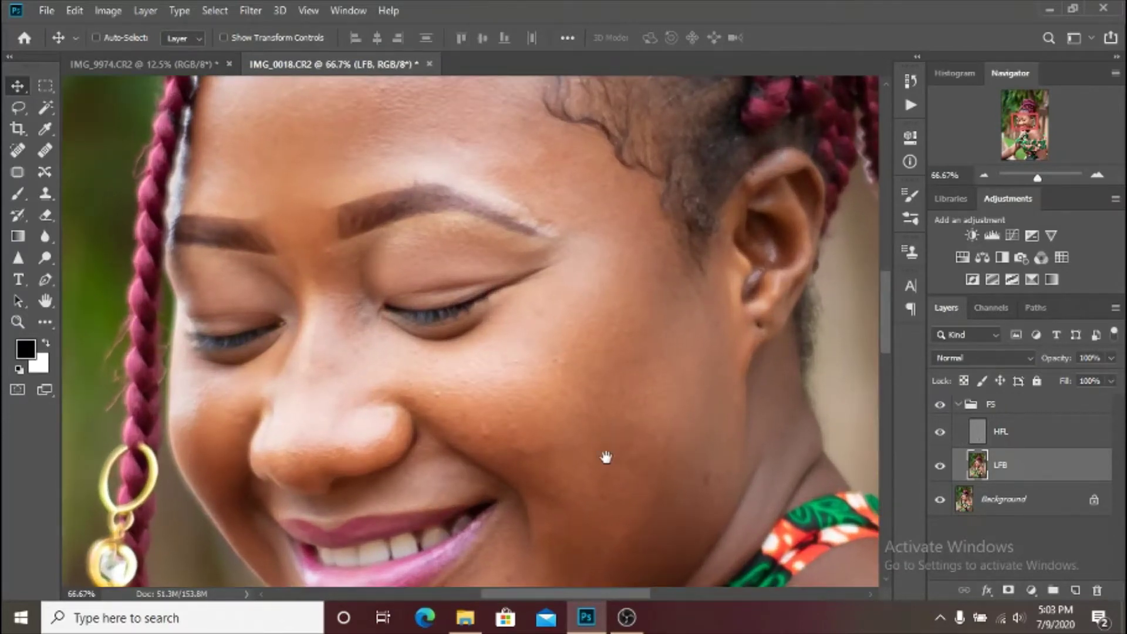
left_click_drag(607, 457, 553, 320)
key("ctrl")
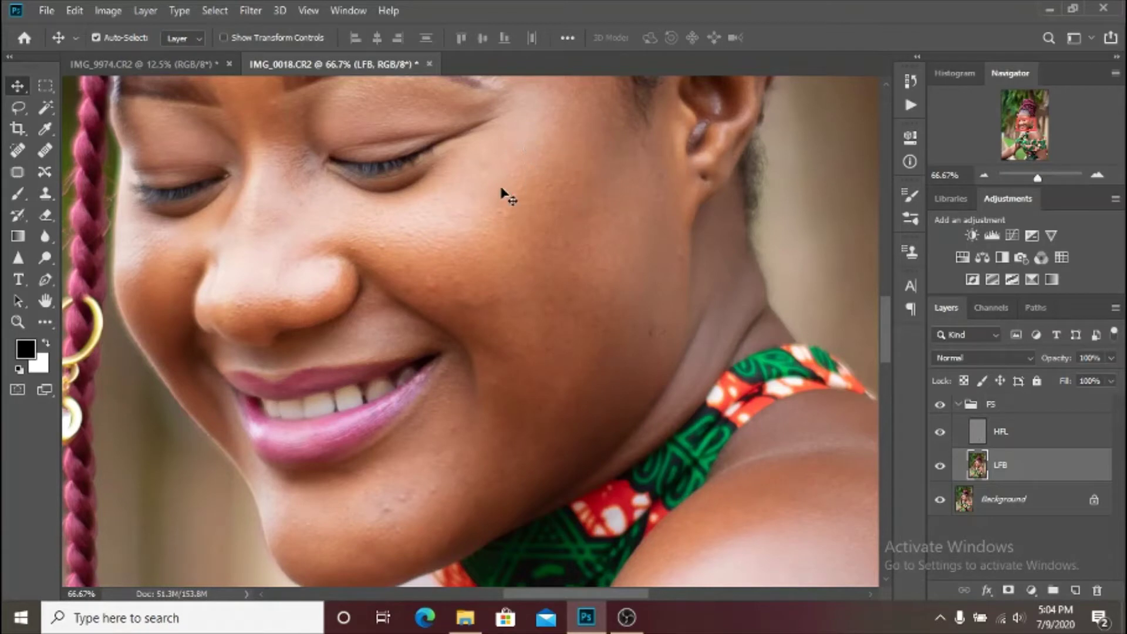
Step: Lasso the near cheek from below the eye to the jaw on the LFB layer and open Gaussian Blur for it
left_click(18, 108)
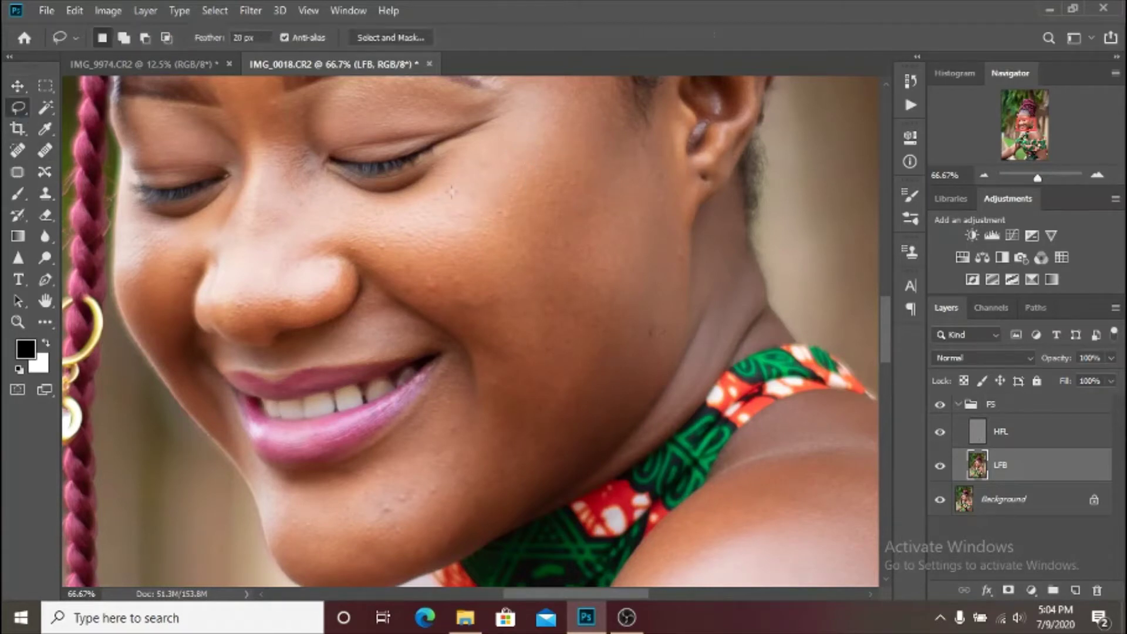
mouse_move(540, 106)
left_mouse_down()
mouse_move(466, 168)
mouse_move(343, 212)
mouse_move(357, 248)
mouse_move(462, 324)
mouse_move(502, 465)
mouse_move(607, 500)
mouse_move(656, 442)
mouse_move(497, 147)
mouse_move(435, 198)
mouse_move(368, 225)
mouse_move(369, 260)
mouse_move(444, 316)
mouse_move(475, 353)
mouse_move(502, 432)
mouse_move(539, 464)
mouse_move(647, 408)
mouse_move(679, 353)
mouse_move(688, 263)
mouse_move(676, 184)
mouse_move(613, 81)
mouse_move(587, 90)
left_mouse_up()
left_click(251, 10)
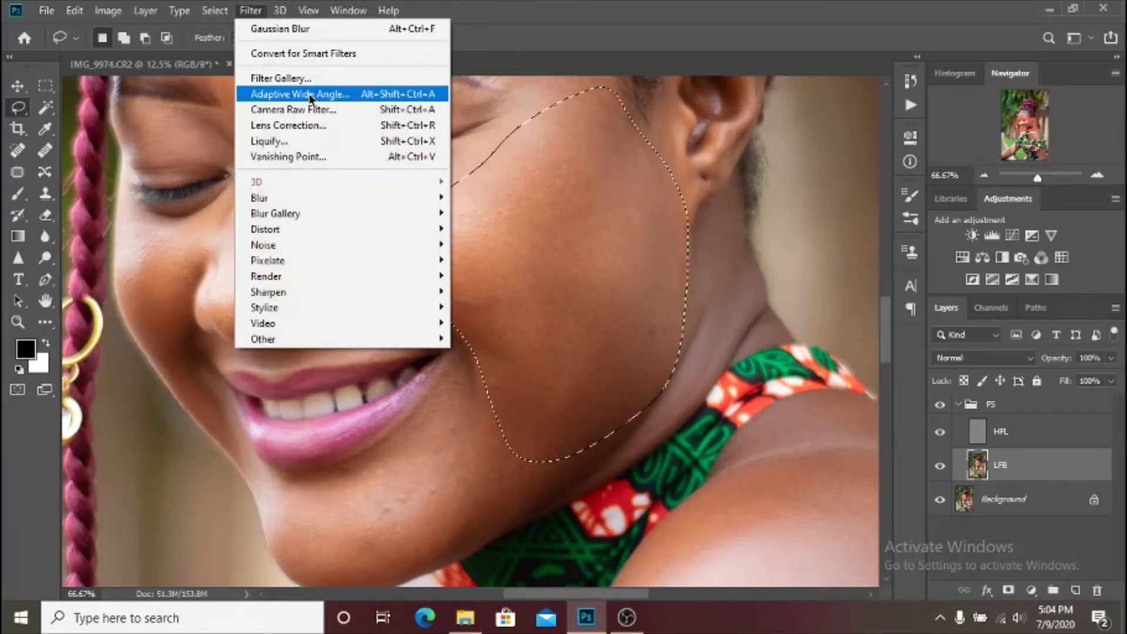
mouse_move(381, 198)
left_click(484, 259)
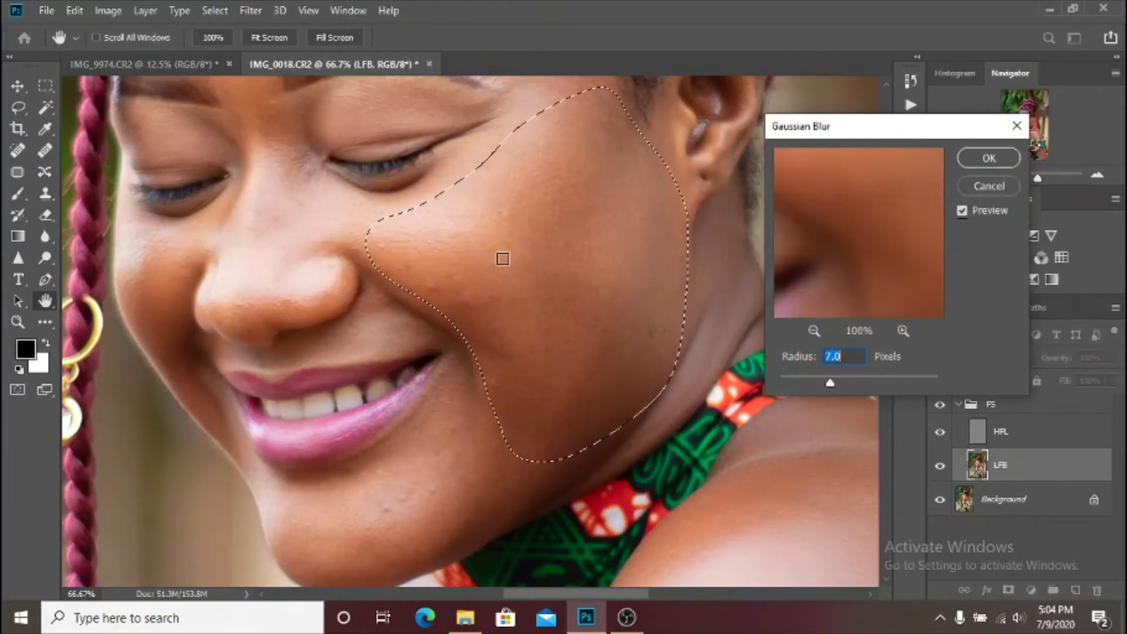
Step: Try blur radii of 25 and 30 pixels on the selected cheek, comparing the face with and without the preview
type("25")
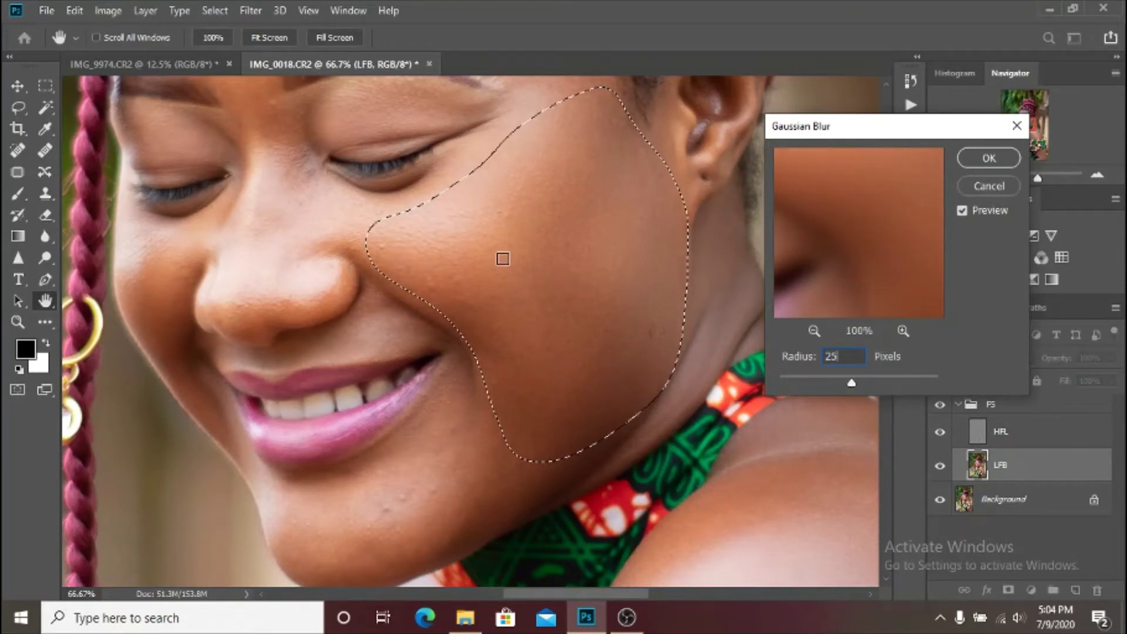
key("ctrl+h")
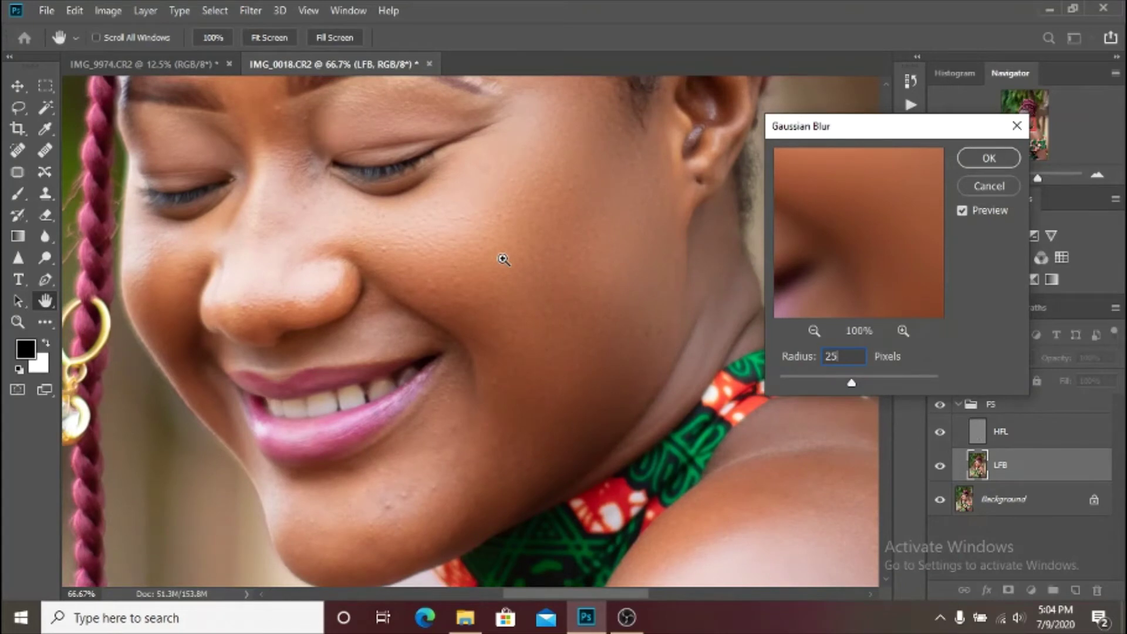
left_click(504, 259, "ctrl+alt")
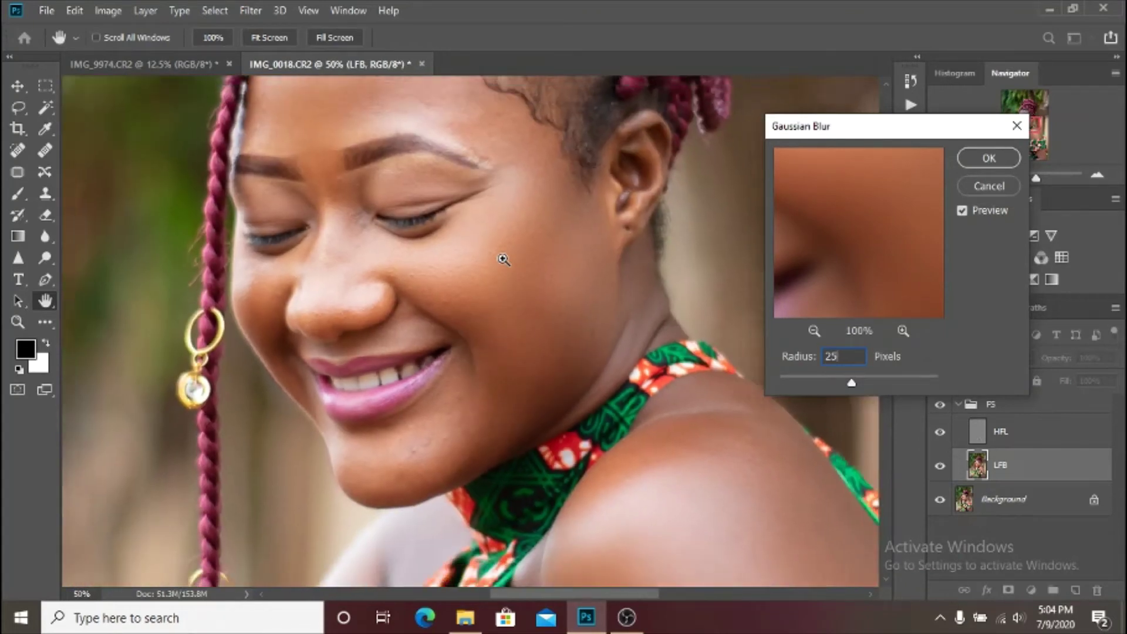
left_click(504, 259, "ctrl+alt")
left_click(503, 259, "ctrl+alt")
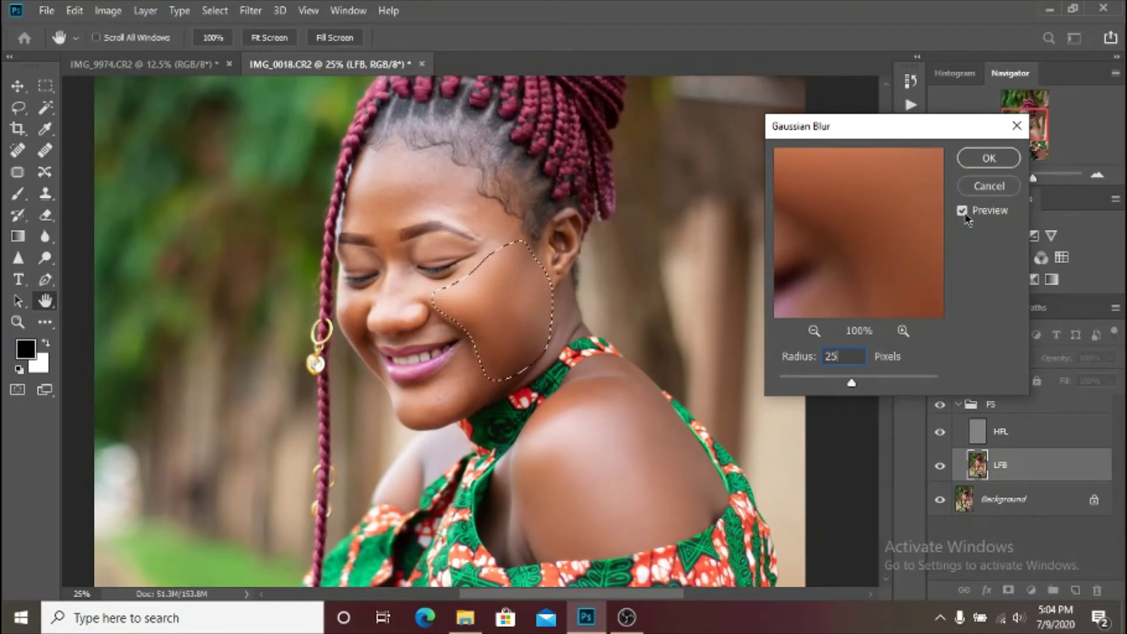
left_click(963, 212)
left_click(963, 211)
left_click(844, 357)
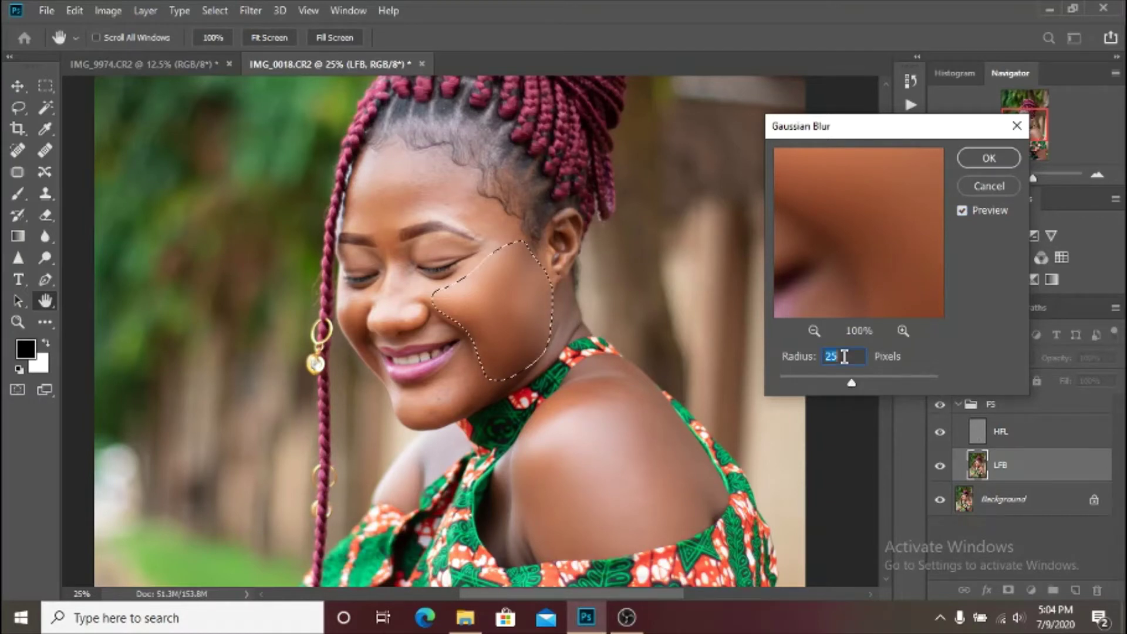
type("30")
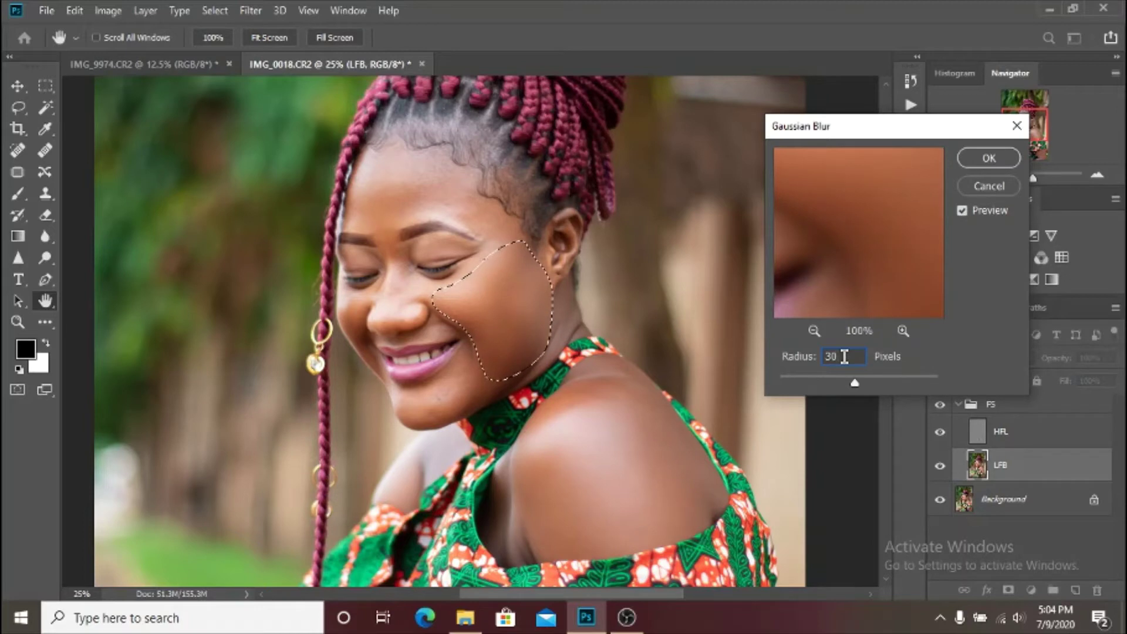
left_click(962, 211)
Step: Set the Gaussian Blur radius to 27 pixels, apply it to the cheek and deselect
double_click(847, 354)
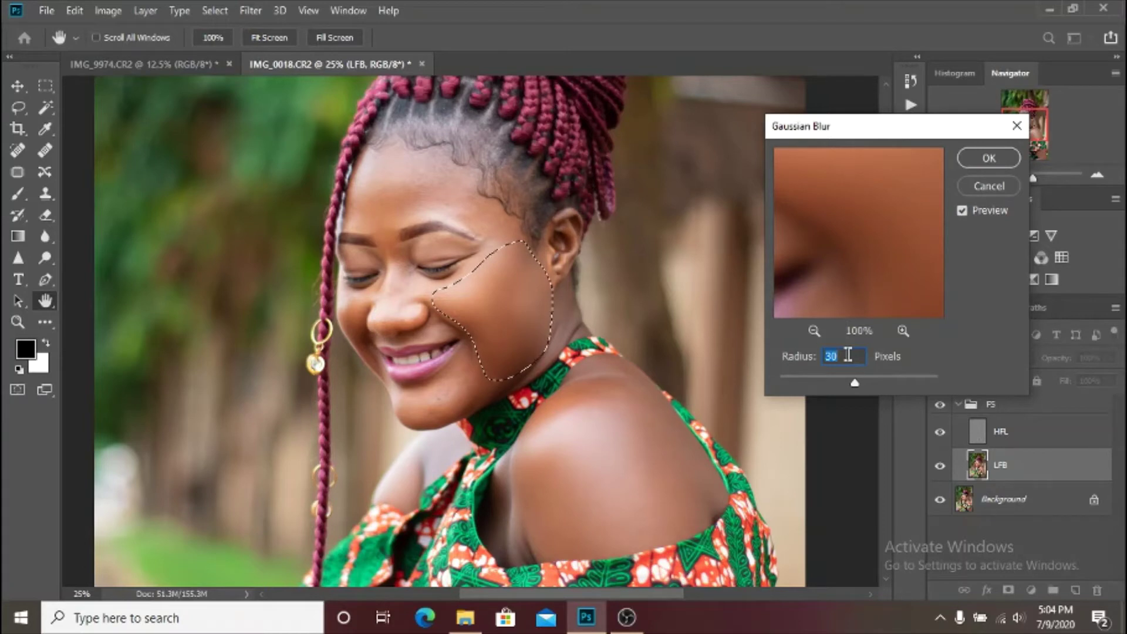
type("2")
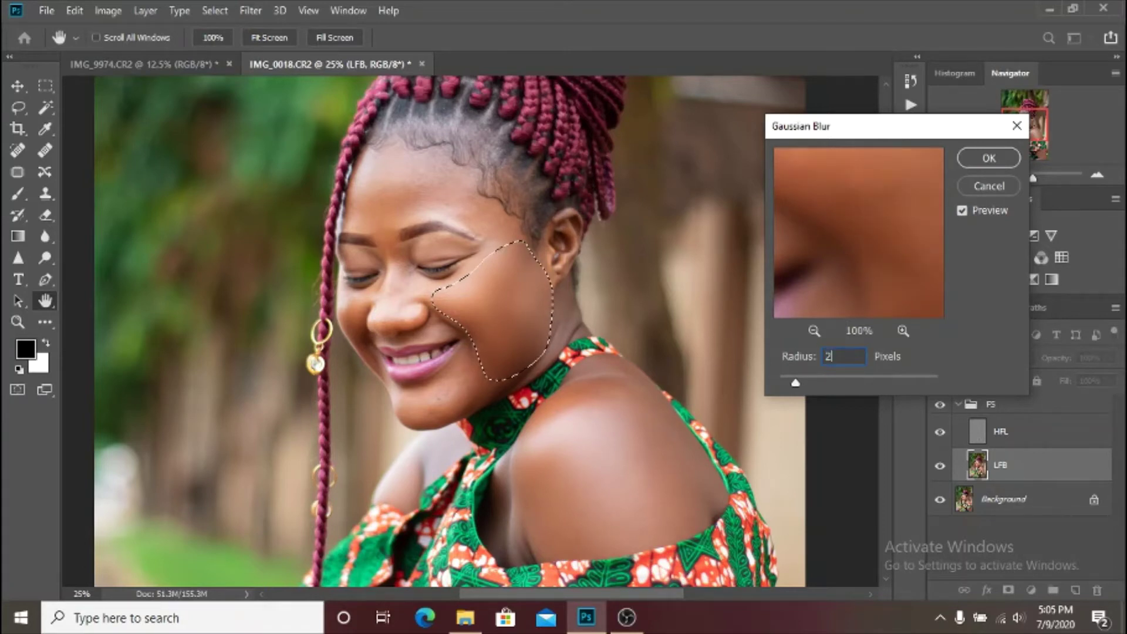
type("7")
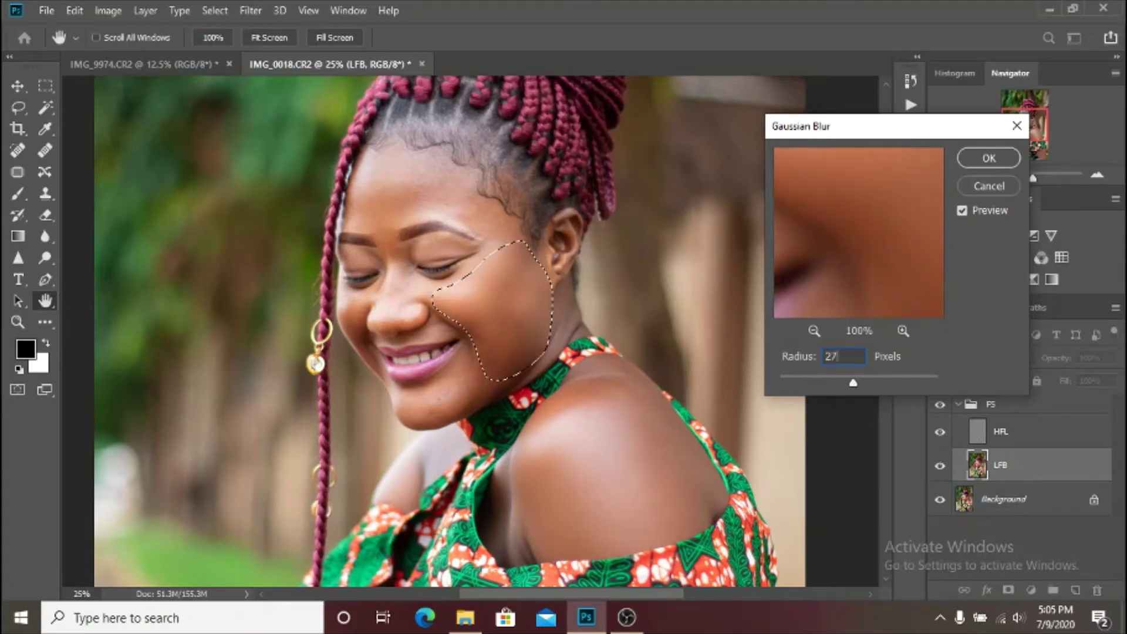
left_click(973, 157)
key("ctrl+d")
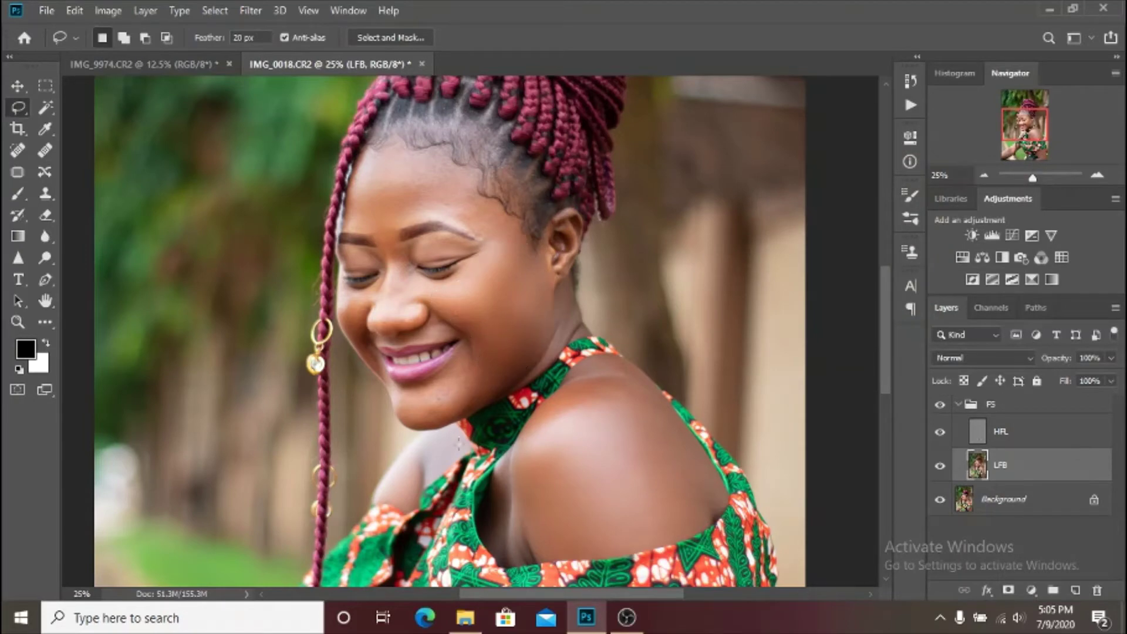
Step: Lasso the chin and the skin beside the mouth, repeat the last Gaussian Blur on LFB and deselect
scroll(458, 445, "up", 3)
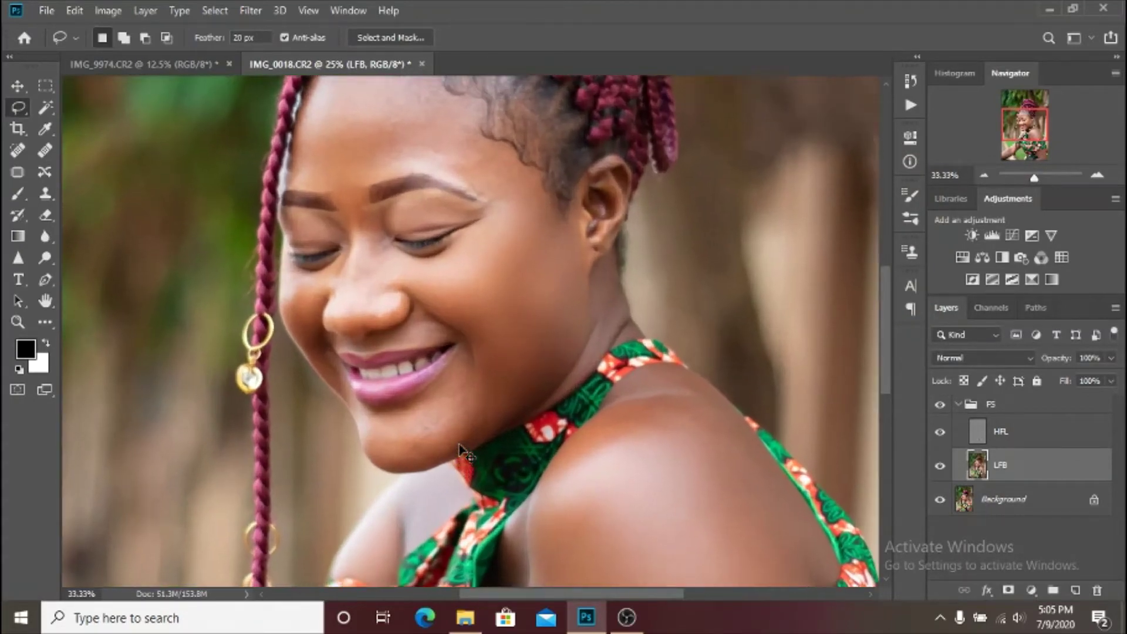
scroll(458, 445, "up", 1)
scroll(459, 450, "up", 1)
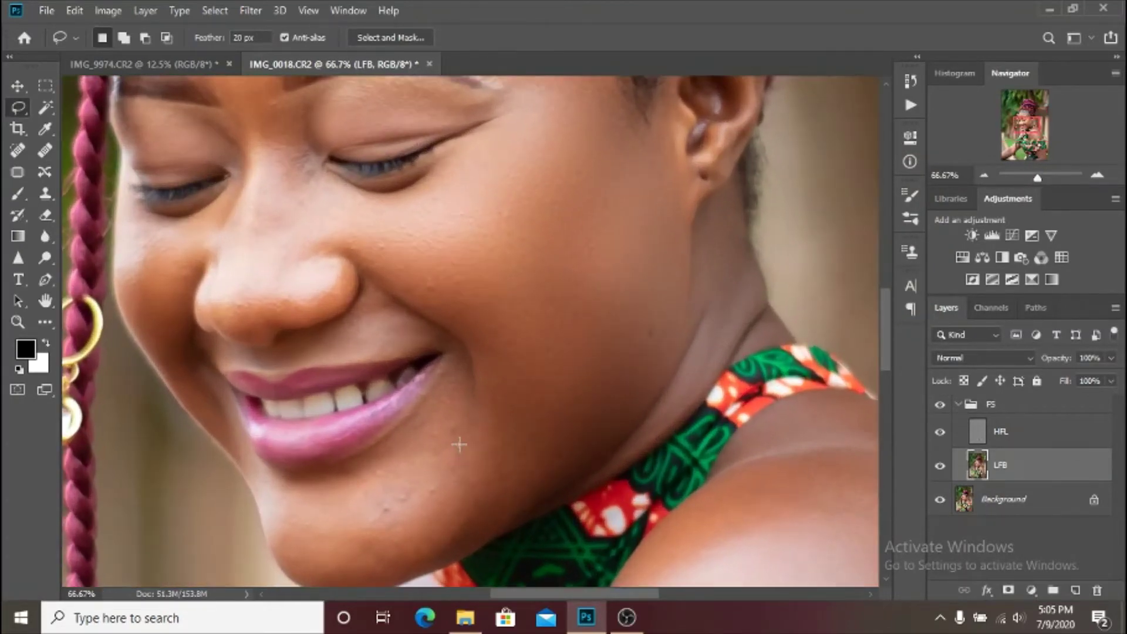
mouse_move(415, 468)
left_mouse_down()
mouse_move(466, 238)
mouse_move(492, 211)
mouse_move(542, 243)
mouse_move(607, 241)
mouse_move(625, 284)
mouse_move(570, 346)
mouse_move(442, 420)
mouse_move(351, 417)
left_mouse_up()
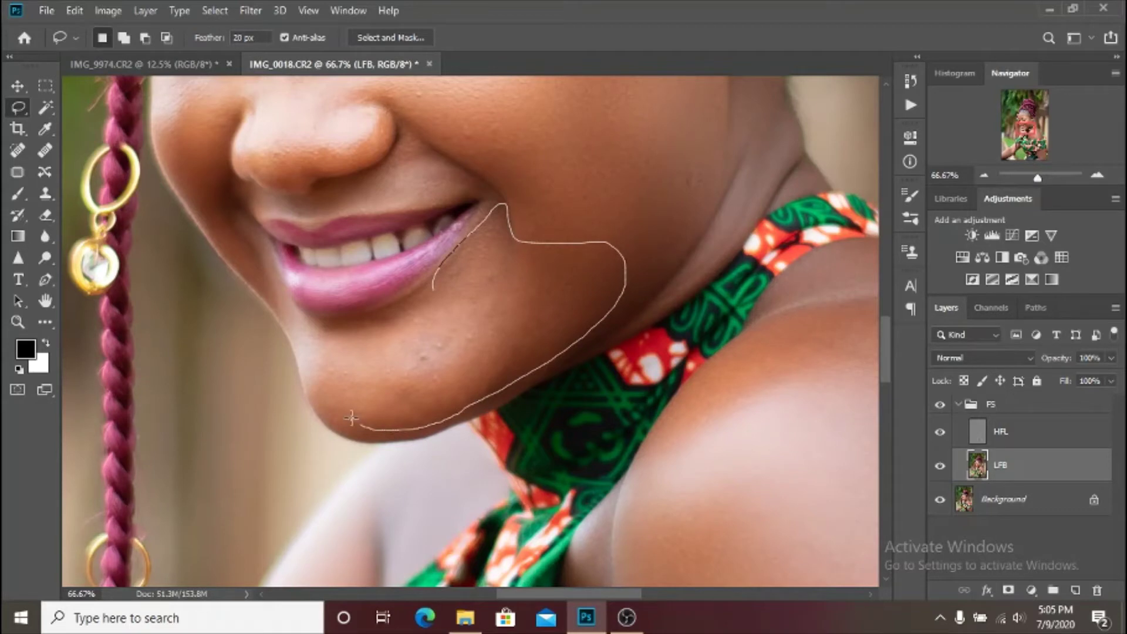
mouse_move(308, 361)
left_mouse_down()
mouse_move(332, 322)
mouse_move(383, 312)
left_mouse_up()
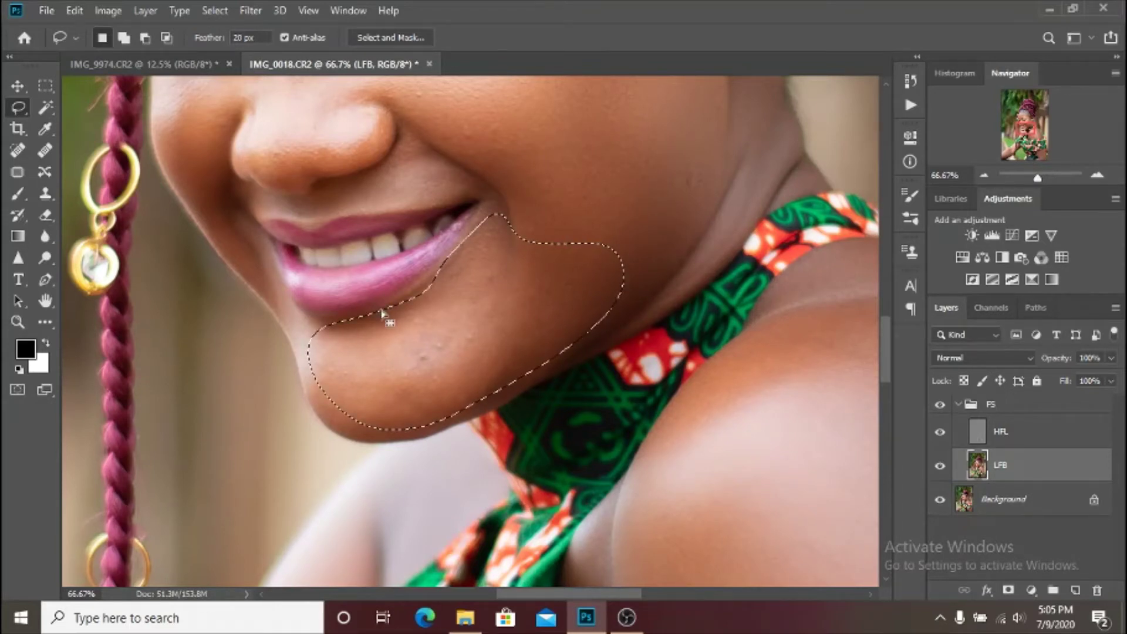
left_click(646, 213)
Step: Lasso the forehead between the eyebrows and the hairline down to the temple, repeat the Gaussian Blur and deselect
mouse_move(531, 171)
left_mouse_down()
mouse_move(548, 294)
mouse_move(470, 343)
mouse_move(587, 423)
left_mouse_up()
left_click_drag(611, 244, 546, 395)
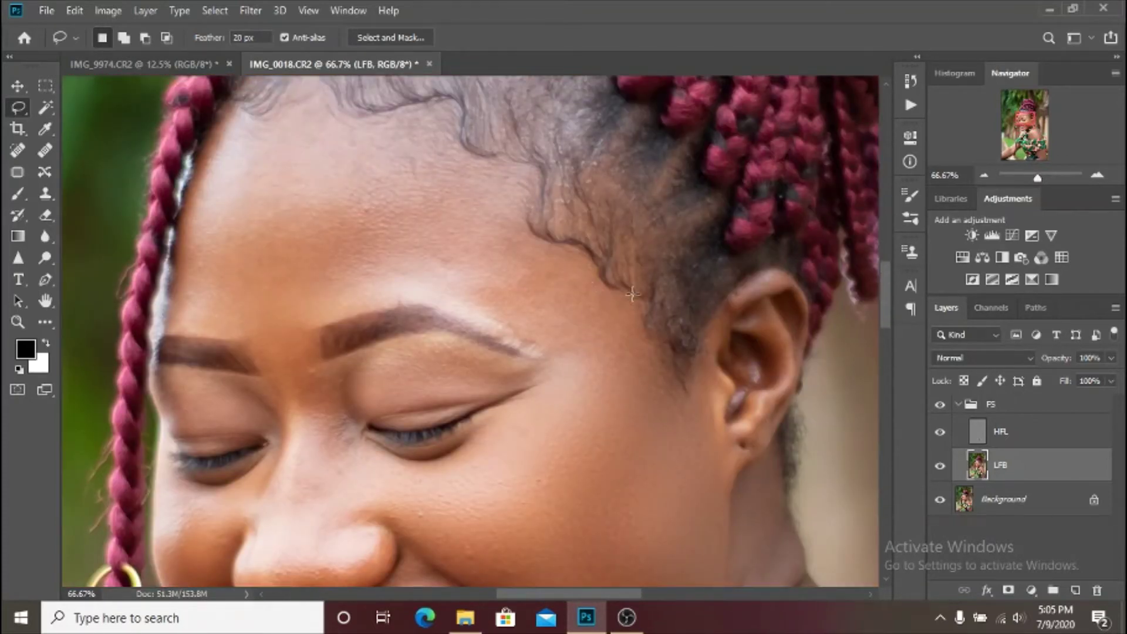
mouse_move(633, 294)
left_mouse_down()
mouse_move(665, 399)
mouse_move(601, 411)
mouse_move(519, 340)
left_mouse_up()
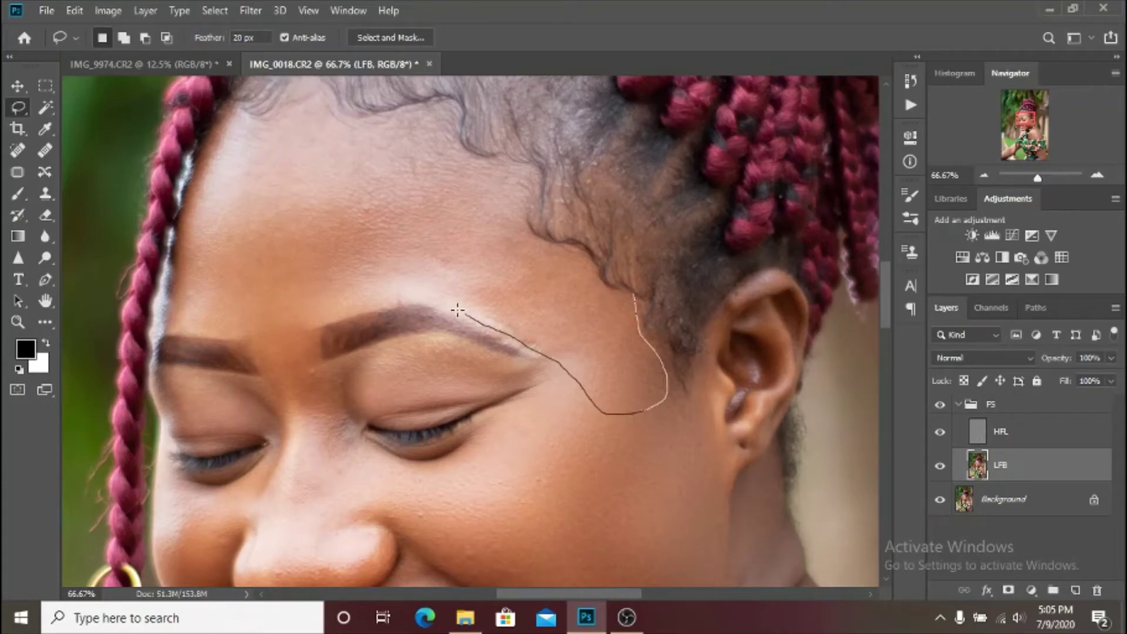
left_click_drag(377, 298, 315, 333)
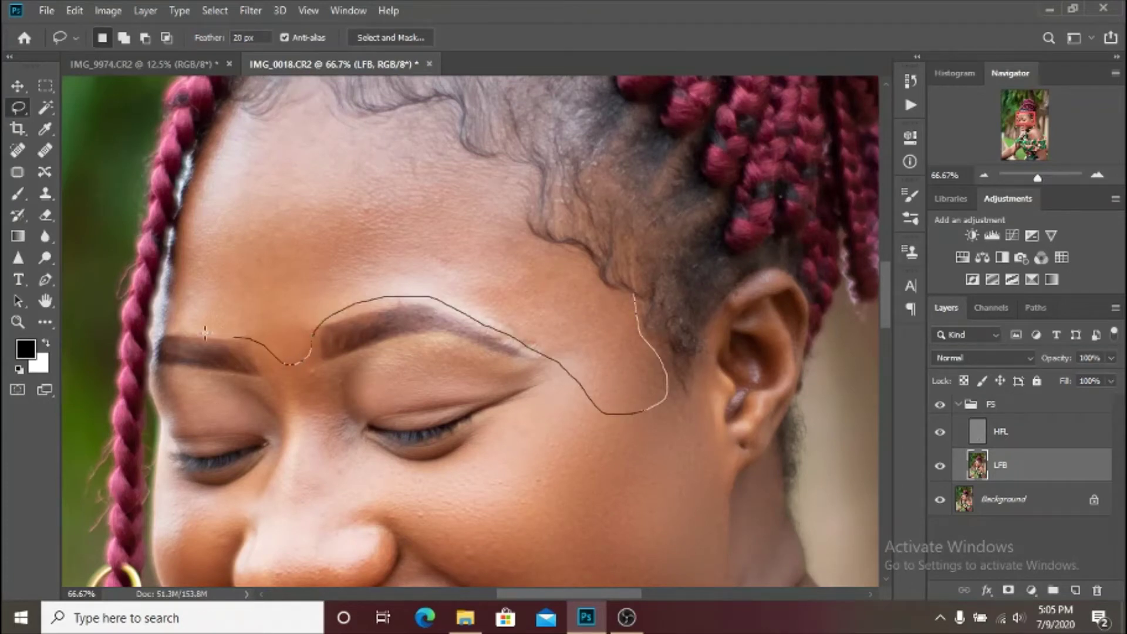
mouse_move(205, 333)
left_mouse_down()
mouse_move(173, 306)
mouse_move(169, 258)
left_mouse_up()
mouse_move(209, 169)
left_mouse_down()
mouse_move(230, 122)
mouse_move(305, 79)
mouse_move(329, 78)
mouse_move(364, 109)
mouse_move(448, 102)
mouse_move(464, 151)
mouse_move(524, 157)
mouse_move(528, 221)
left_mouse_up()
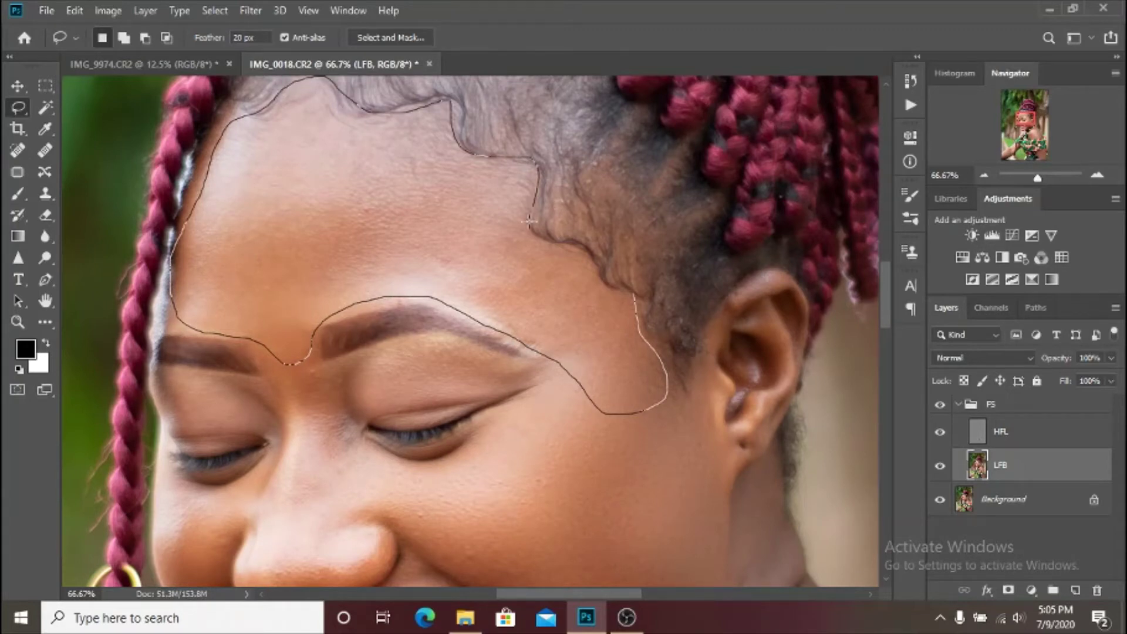
left_click_drag(615, 279, 612, 275)
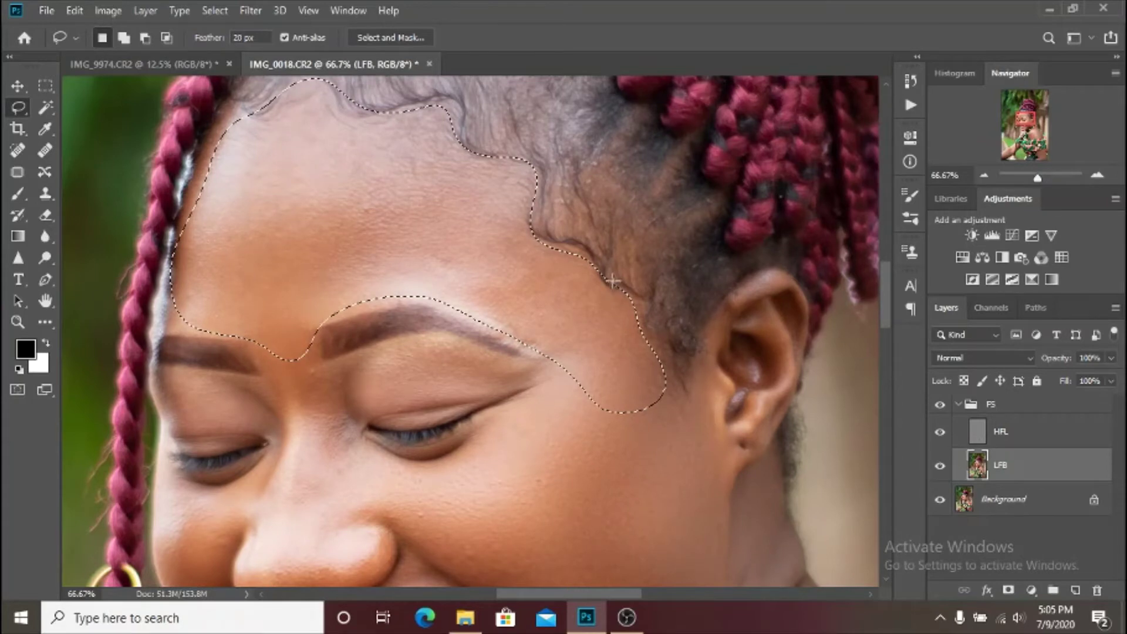
key("ctrl+minus")
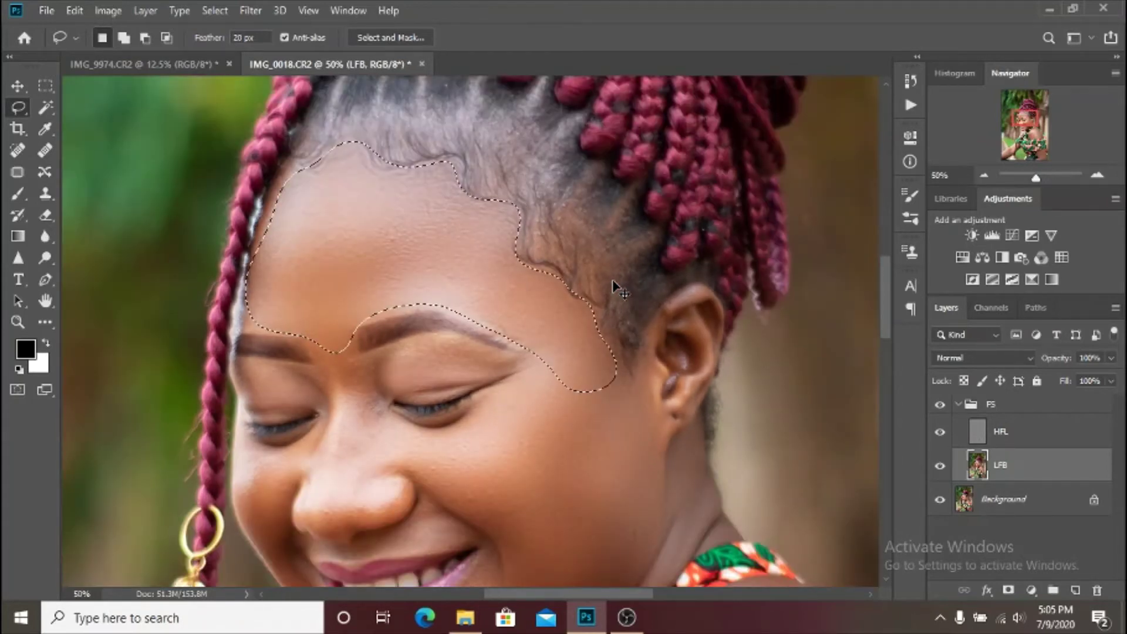
key("ctrl+d")
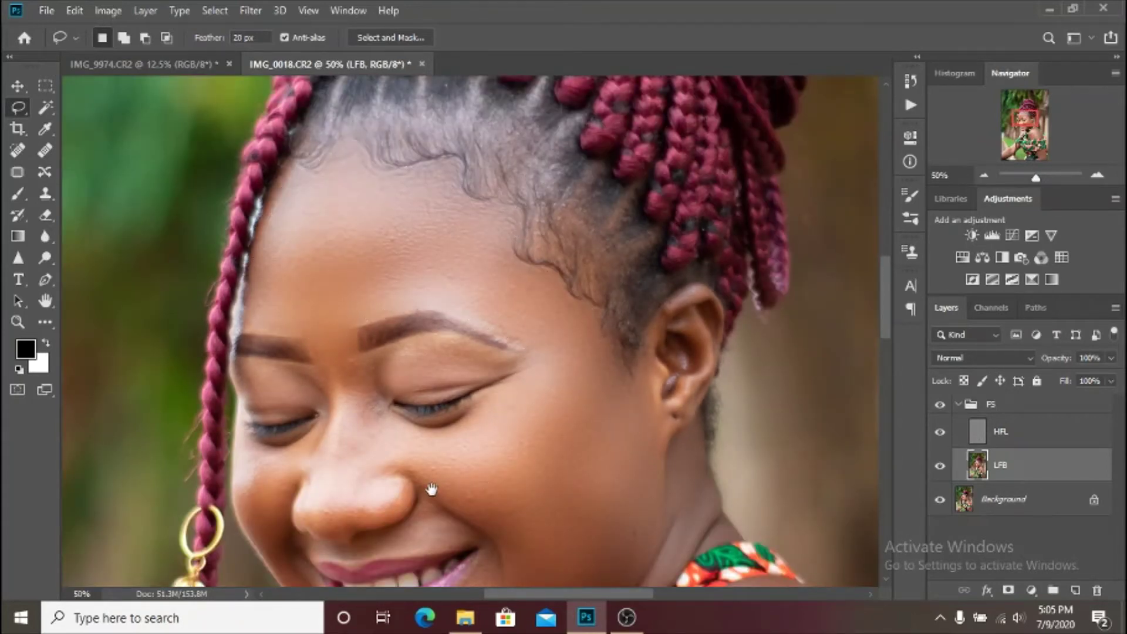
Step: Try lassoing the far cheek beside the nose and the area above the upper lip, blurring them with the last Gaussian Blur
left_click_drag(431, 488, 566, 373)
key("ctrl+plus")
key("ctrl+plus")
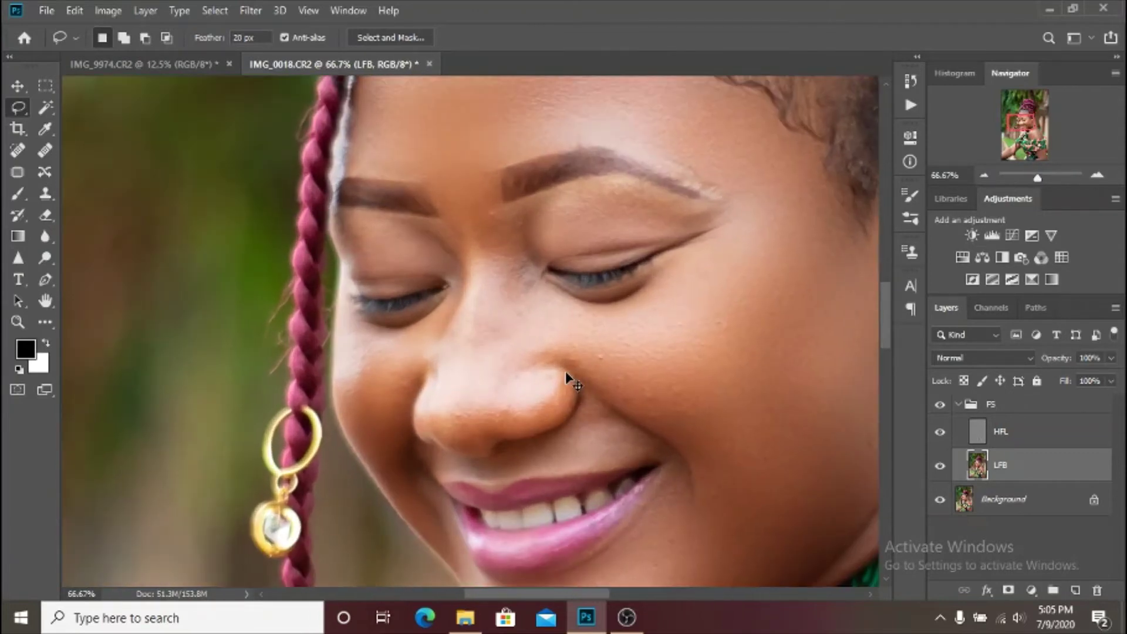
left_click_drag(496, 420, 464, 334)
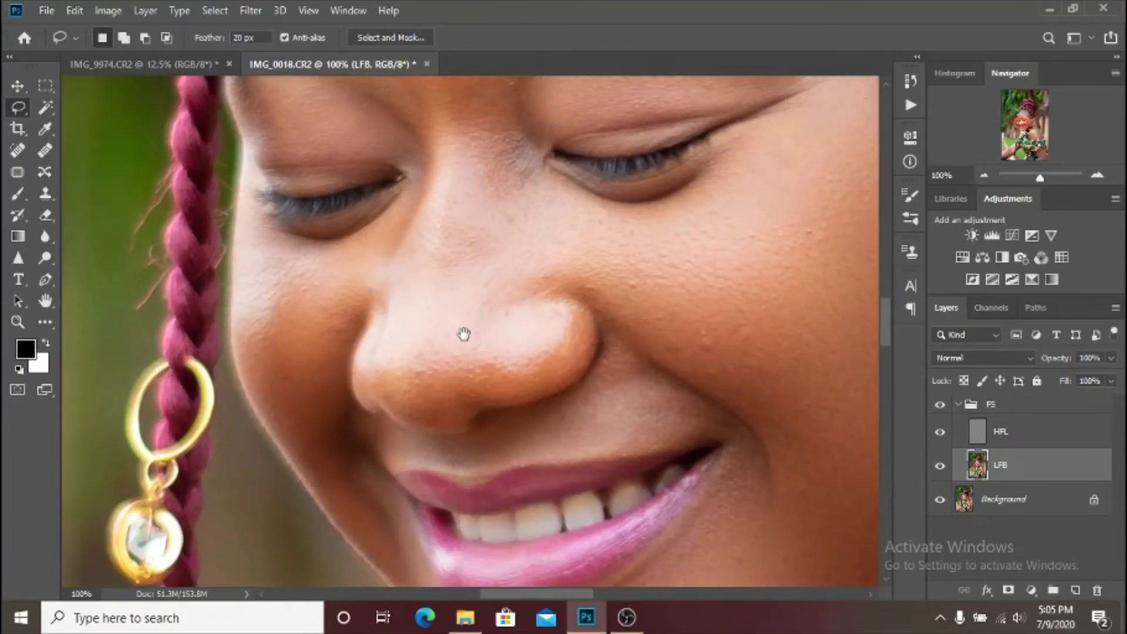
left_click_drag(395, 218, 318, 260)
mouse_move(251, 358)
left_mouse_down()
mouse_move(285, 427)
mouse_move(405, 586)
mouse_move(330, 437)
mouse_move(412, 531)
mouse_move(415, 492)
mouse_move(368, 454)
mouse_move(293, 290)
mouse_move(485, 283)
mouse_move(640, 259)
mouse_move(644, 248)
mouse_move(544, 178)
mouse_move(490, 222)
mouse_move(375, 273)
mouse_move(259, 248)
mouse_move(284, 128)
mouse_move(306, 257)
mouse_move(348, 170)
left_mouse_up()
key("space")
key("space")
key("space")
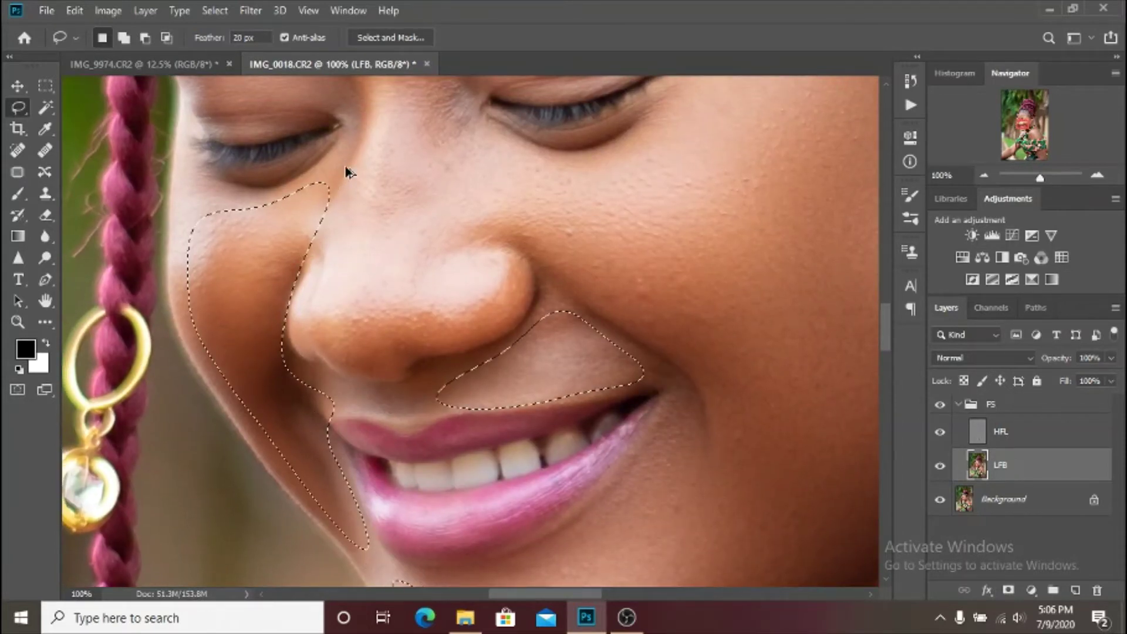
key("ctrl+alt+f")
key("ctrl+d")
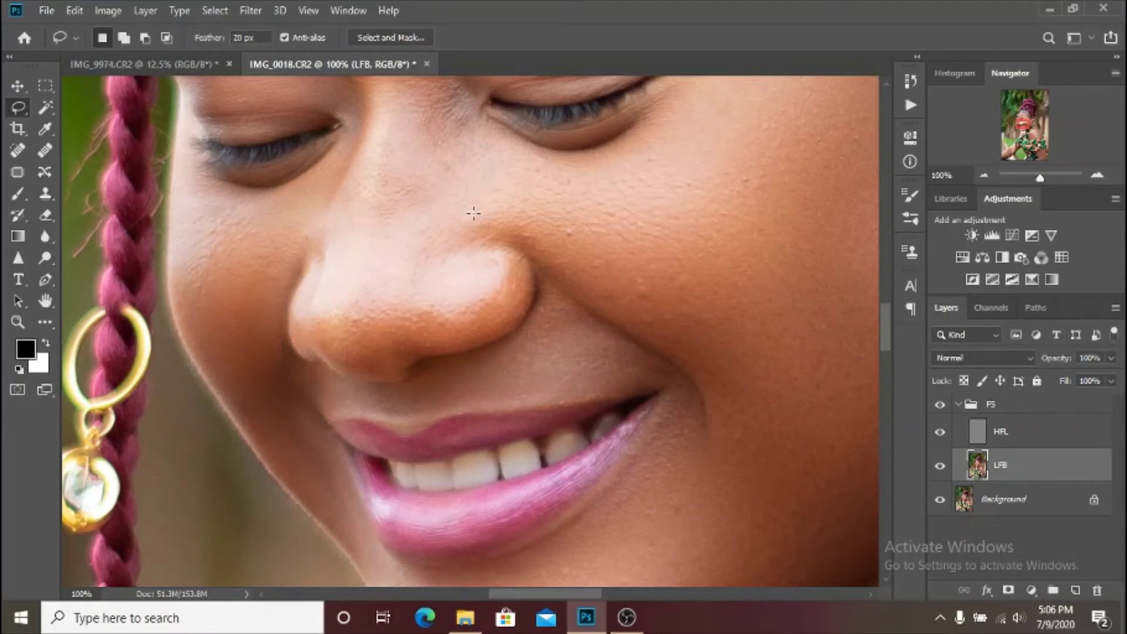
Step: Examine the smoothed skin on the whole face and around the nose and far cheek
key("ctrl+minus")
key("ctrl+minus")
key("ctrl+minus")
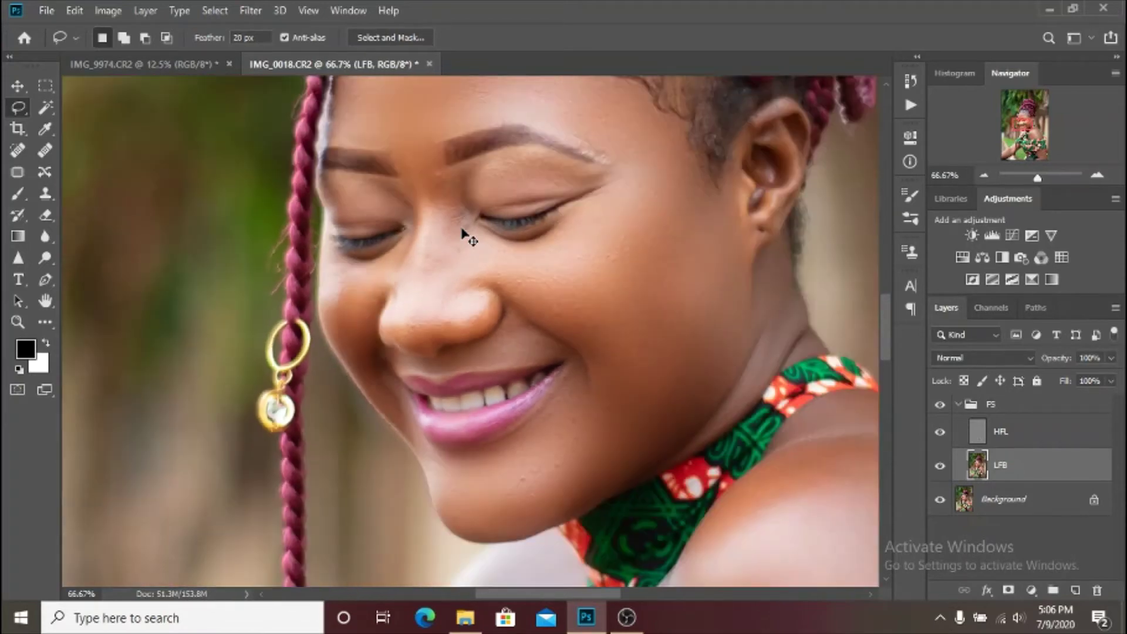
key("ctrl+minus")
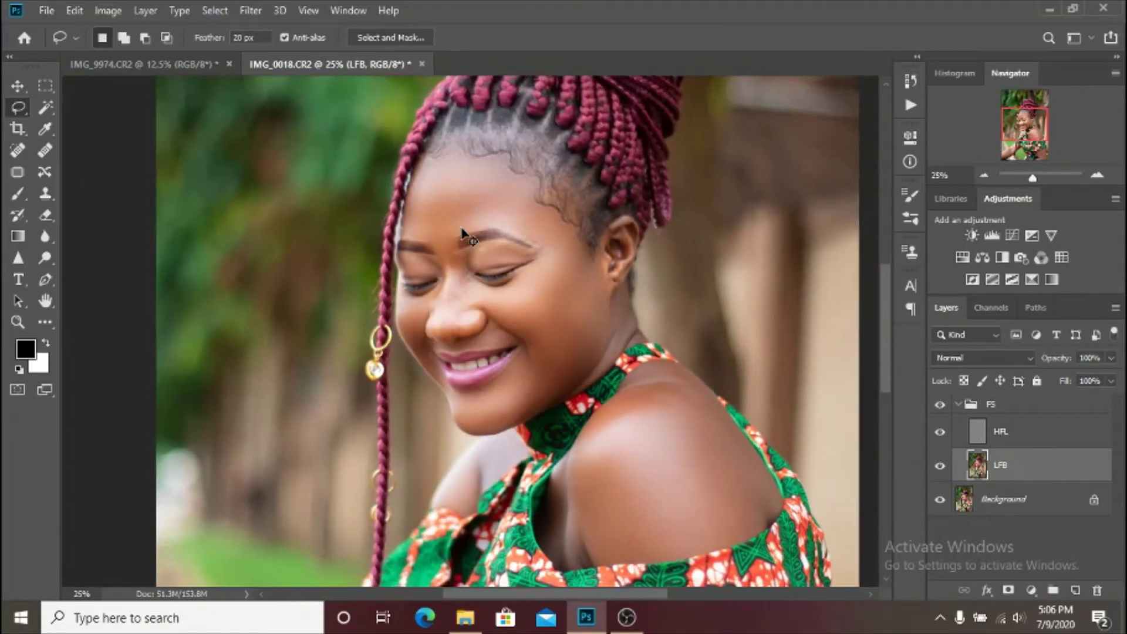
key("ctrl+plus")
key("ctrl+plus")
key("ctrl+plus")
key("ctrl+plus")
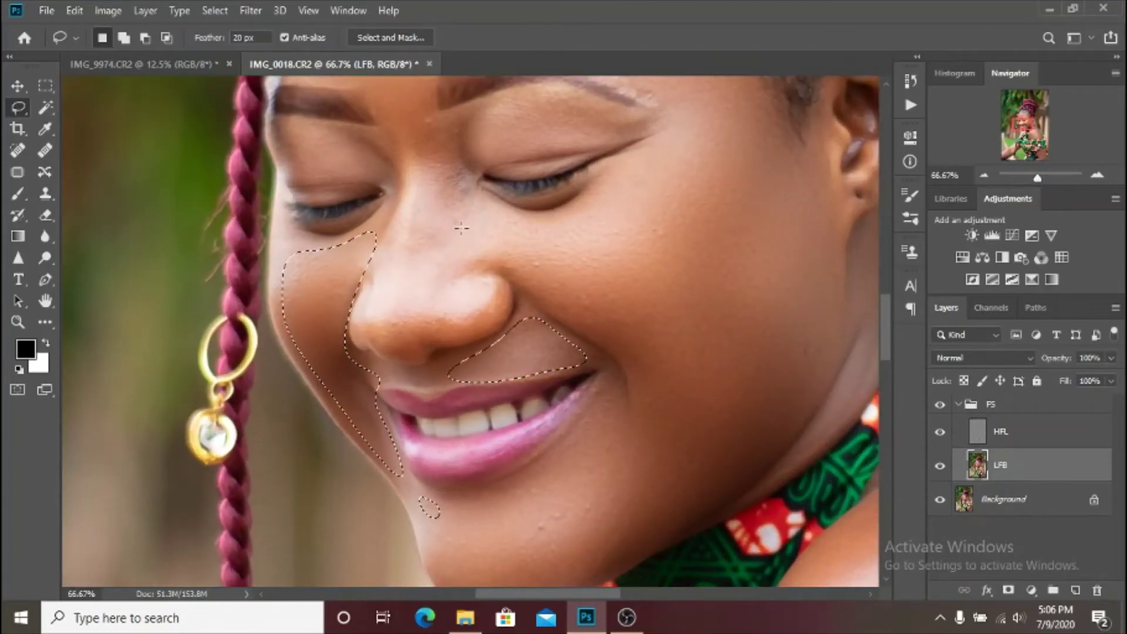
Step: Revert the image history to the Deselect state before the last lasso selection around the far cheek and upper lip
left_click(910, 80)
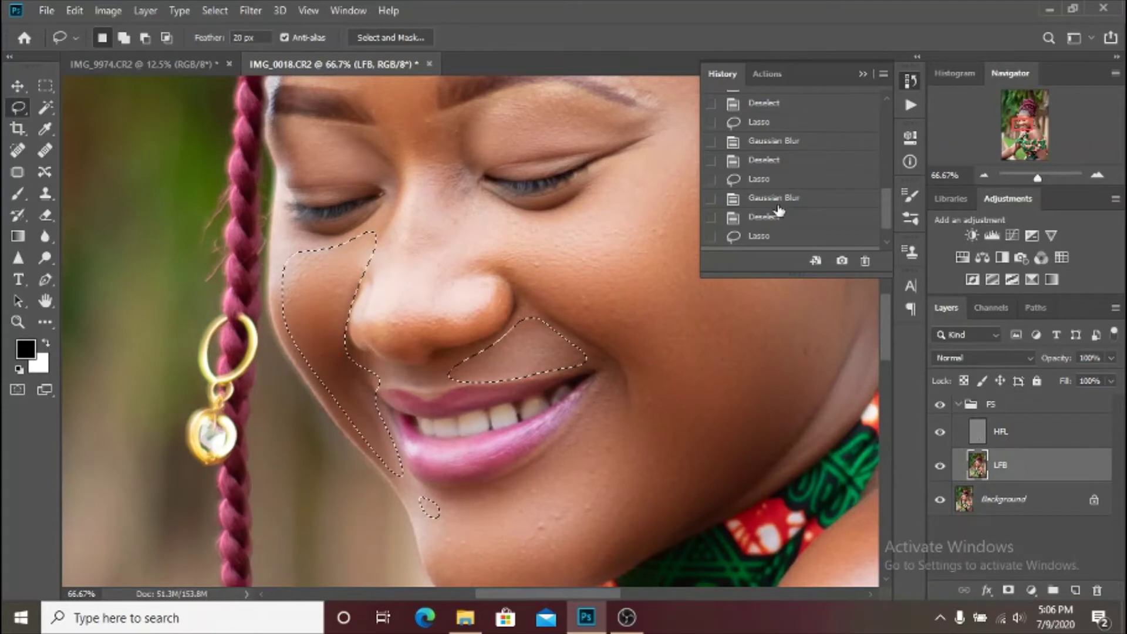
scroll(781, 209, "down", 2)
left_click(800, 205)
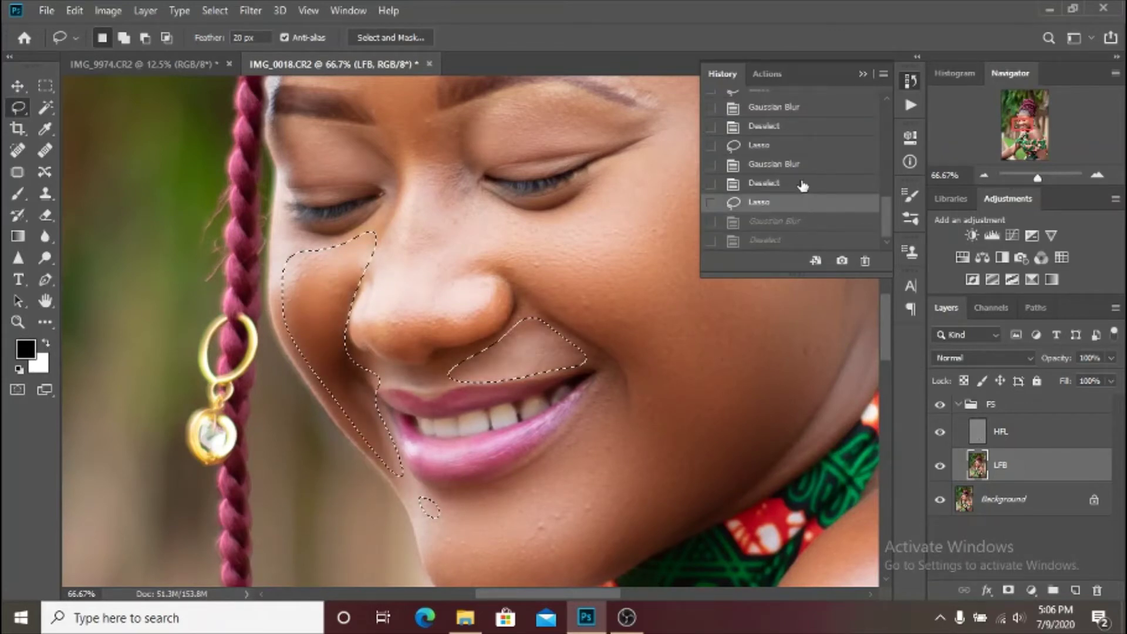
left_click(802, 184)
left_click(860, 76)
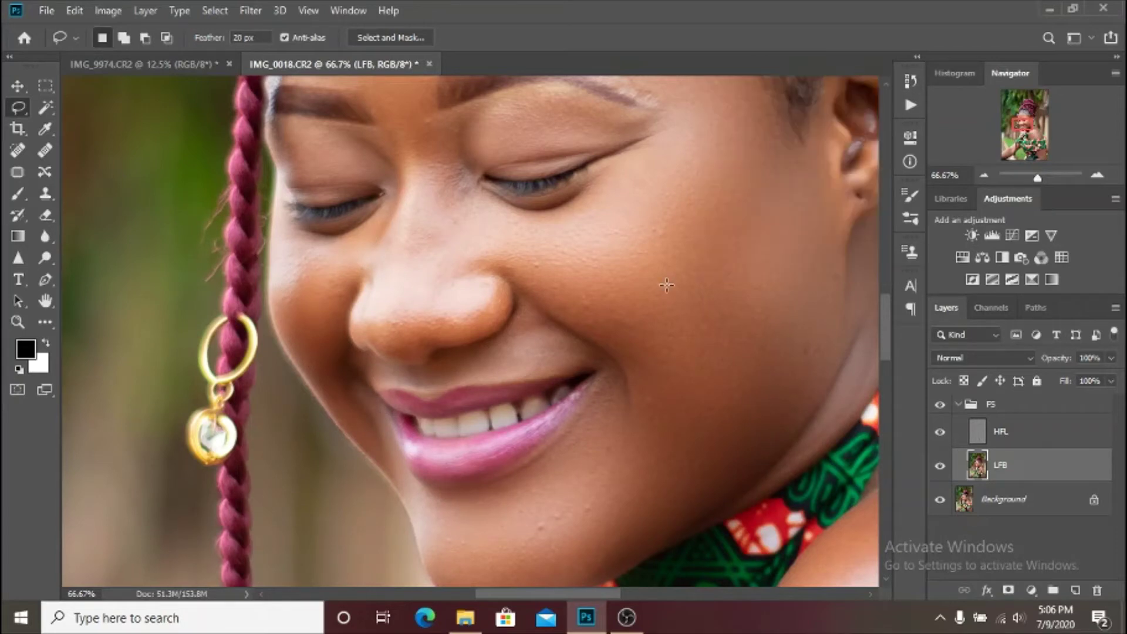
key("ctrl+plus")
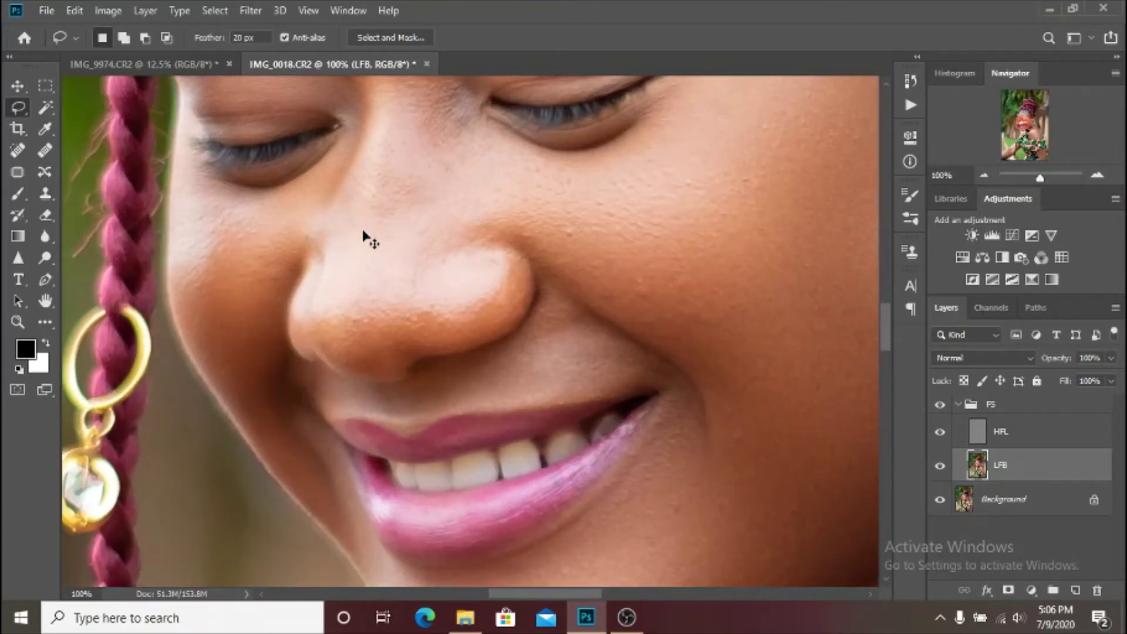
Step: Lasso the far cheek beside the nose, blur it with the last Gaussian Blur and deselect
mouse_move(363, 235)
left_mouse_down()
mouse_move(407, 252)
mouse_move(434, 209)
mouse_move(347, 203)
left_mouse_up()
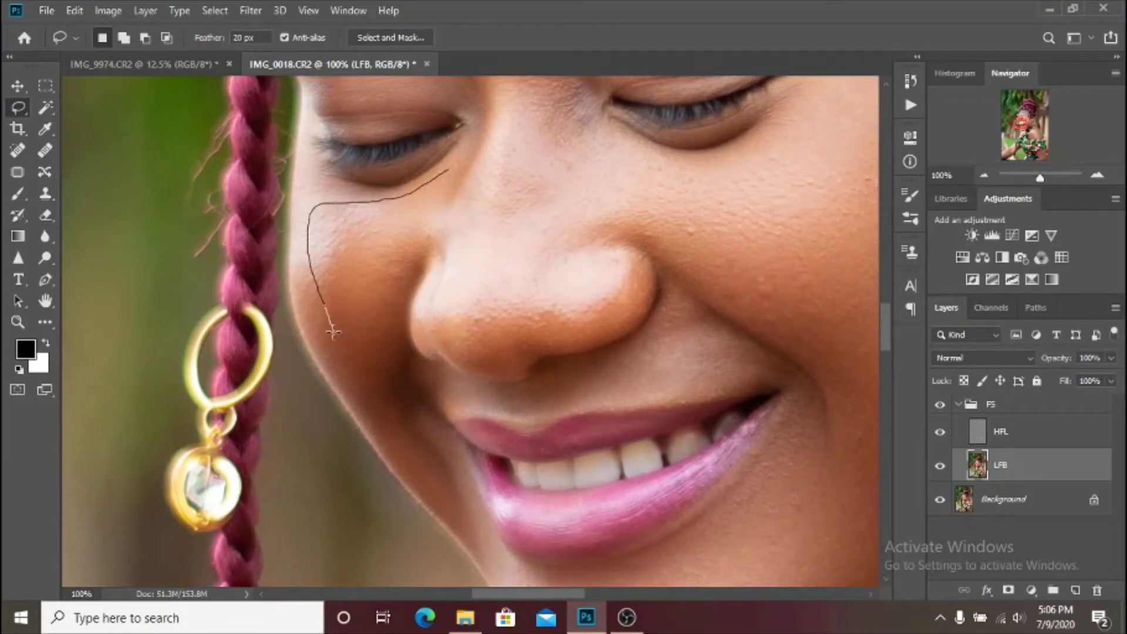
mouse_move(332, 333)
left_mouse_down()
mouse_move(360, 405)
mouse_move(420, 471)
mouse_move(440, 426)
mouse_move(399, 347)
mouse_move(393, 295)
mouse_move(409, 243)
left_mouse_up()
left_click_drag(429, 200, 431, 204)
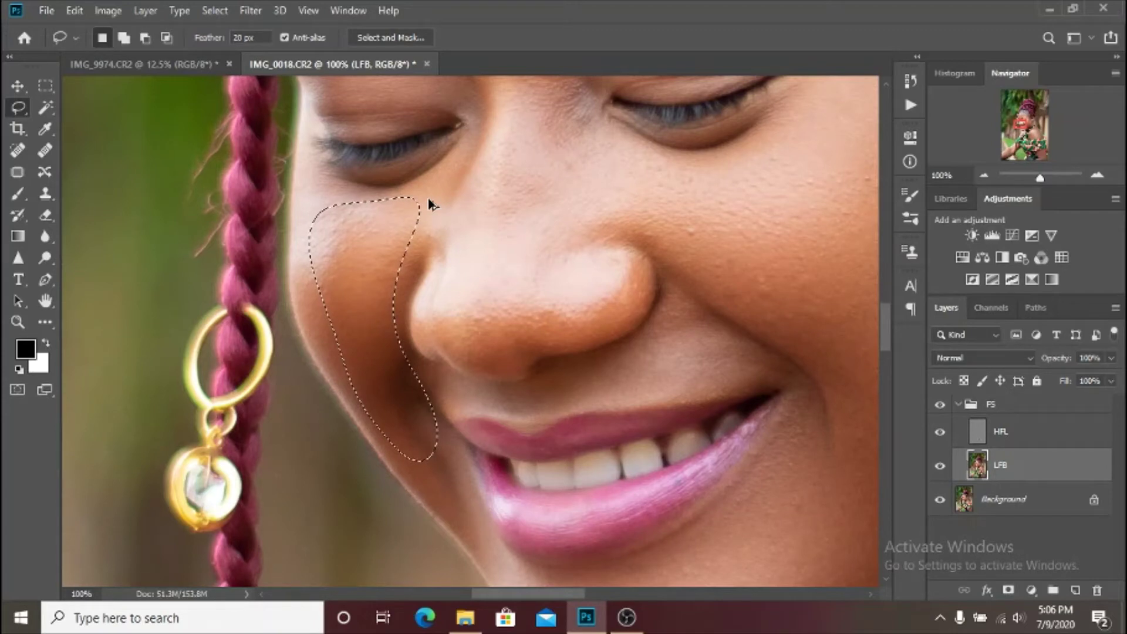
key("ctrl+d")
Step: Lasso the skin between the nose and the upper lip, repeat the Gaussian Blur and deselect
scroll(473, 322, "down", 5)
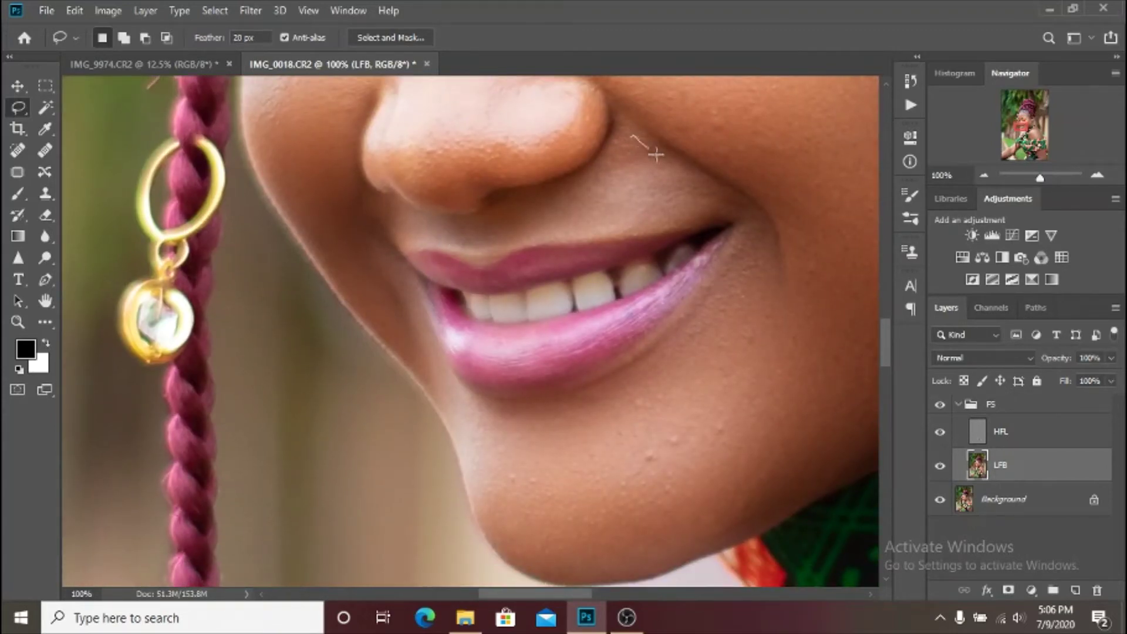
mouse_move(655, 154)
left_mouse_down()
mouse_move(759, 222)
mouse_move(664, 213)
mouse_move(428, 252)
mouse_move(382, 229)
mouse_move(392, 209)
mouse_move(485, 219)
mouse_move(570, 194)
mouse_move(616, 154)
left_mouse_up()
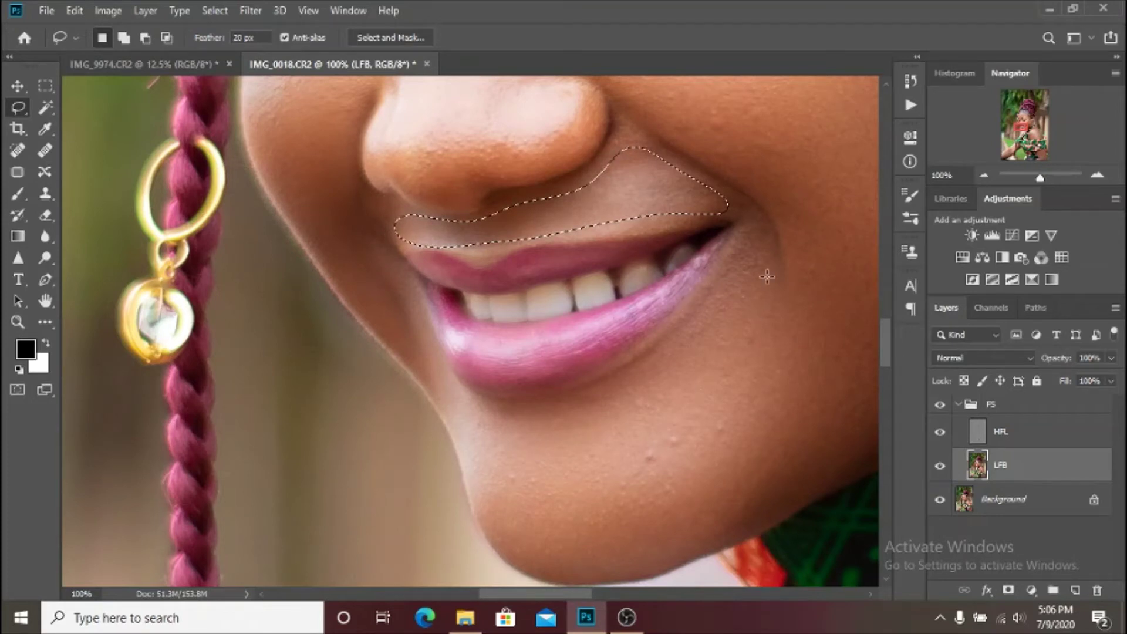
key("ctrl+d")
Step: Lasso the near upper eyelid below the eyebrow, apply a Gaussian Blur with a radius of 15 pixels and deselect
left_click_drag(775, 202, 704, 448)
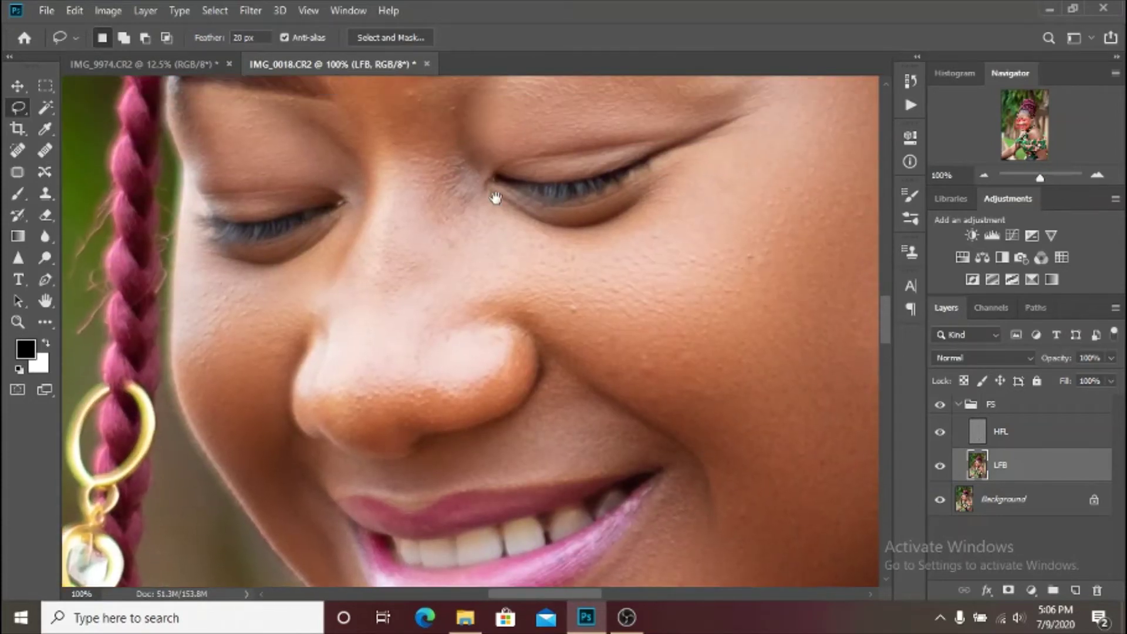
left_click_drag(495, 193, 523, 370)
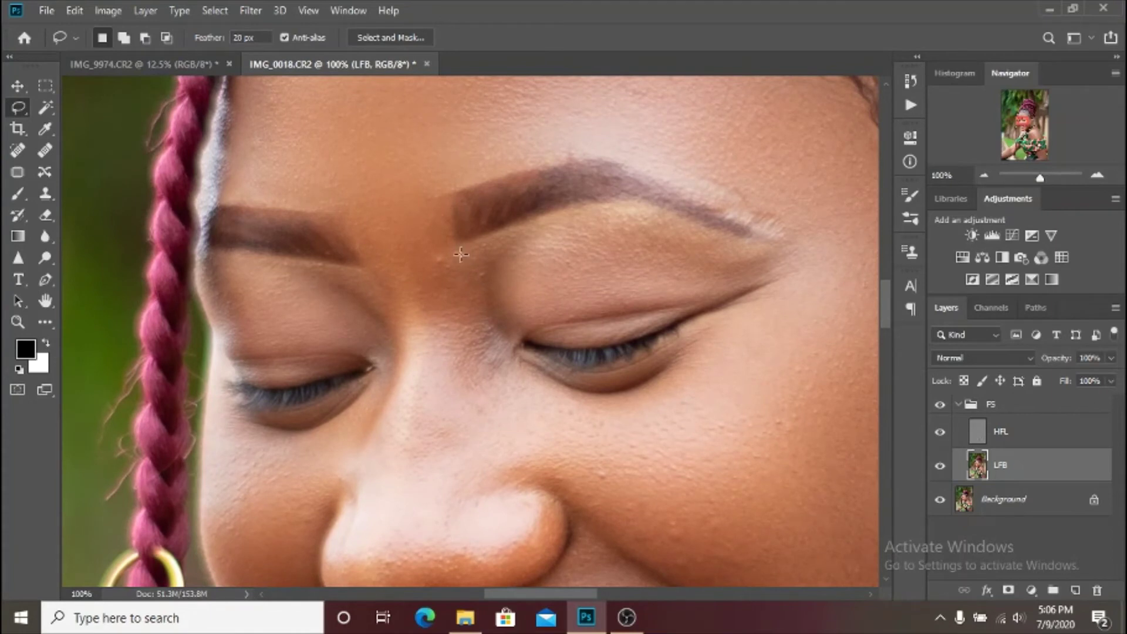
mouse_move(440, 270)
left_mouse_down()
mouse_move(476, 379)
mouse_move(529, 330)
mouse_move(692, 318)
mouse_move(823, 278)
mouse_move(664, 205)
mouse_move(517, 220)
mouse_move(455, 247)
left_mouse_up()
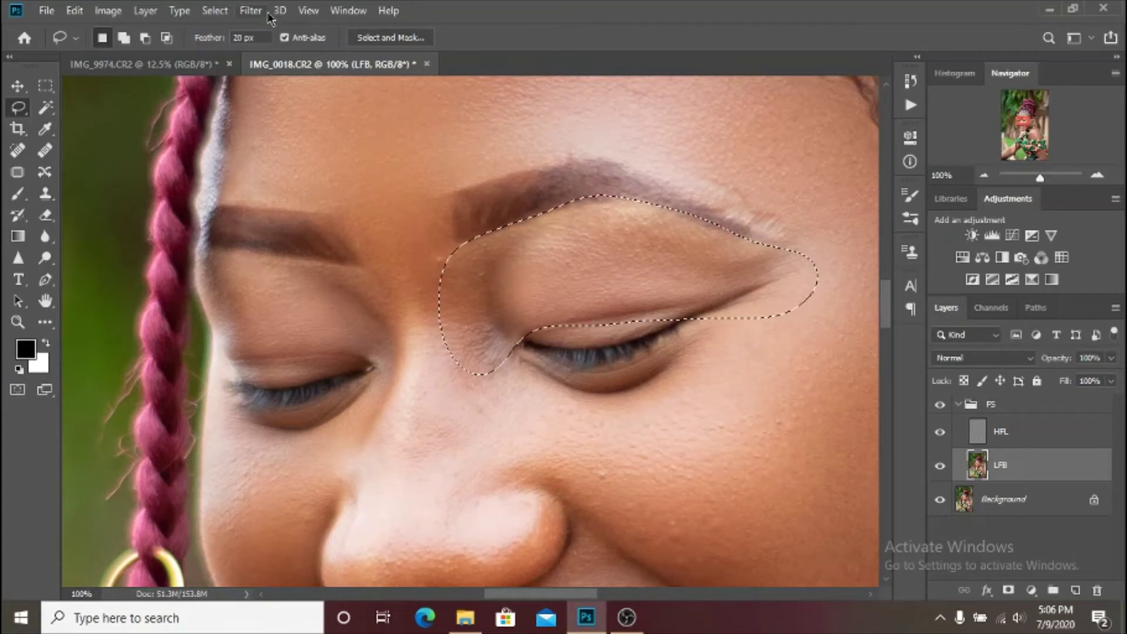
left_click(253, 11)
mouse_move(403, 197)
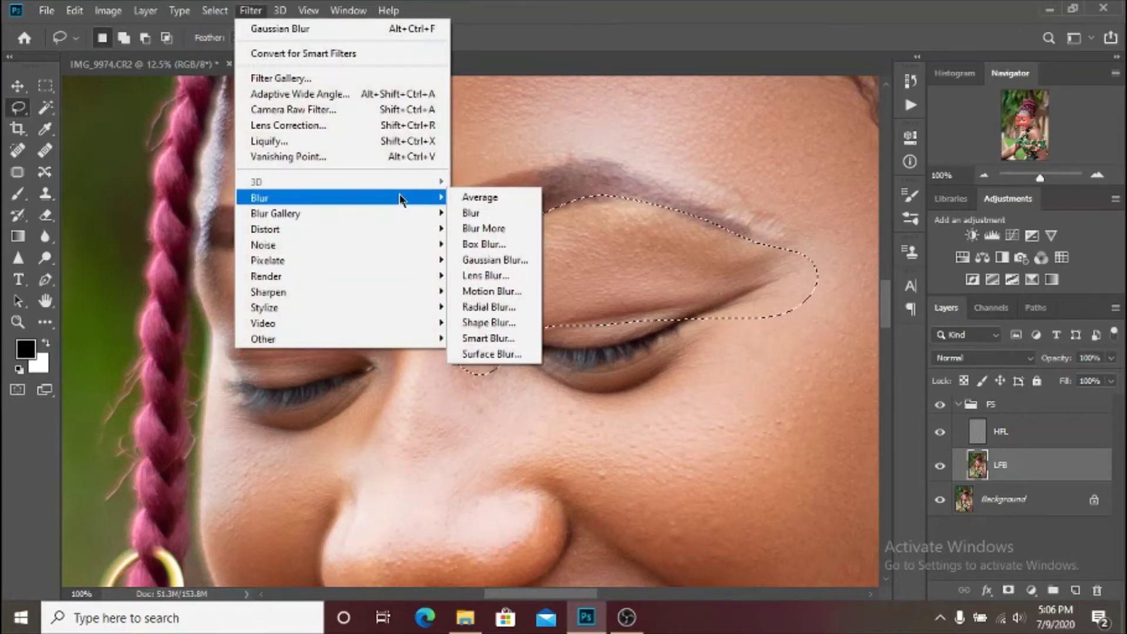
left_click(529, 261)
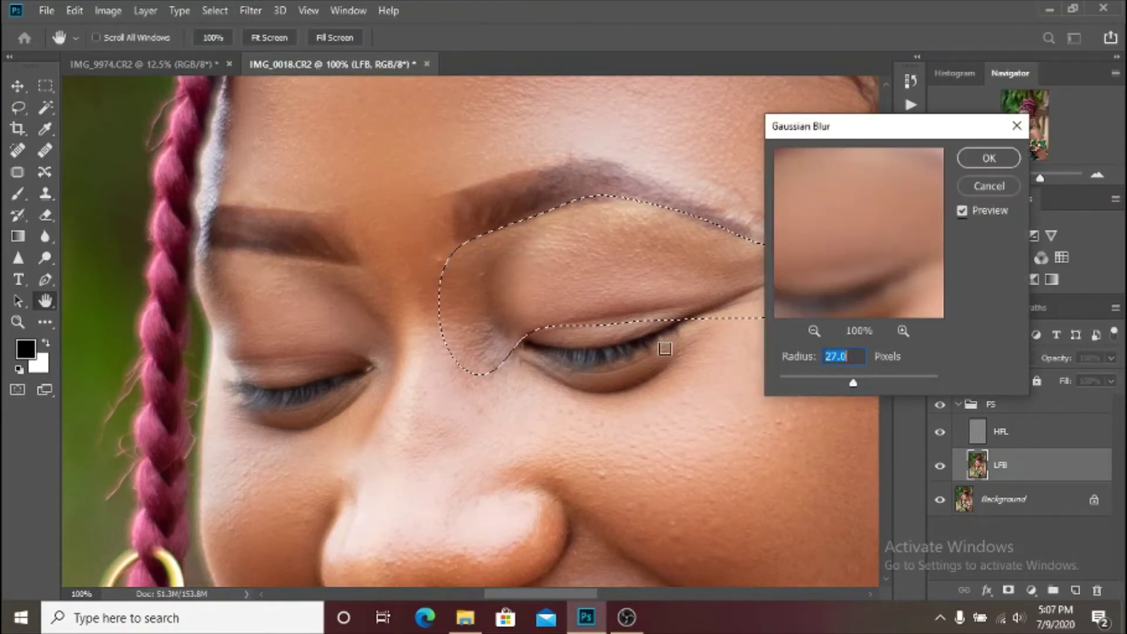
key("ctrl+minus")
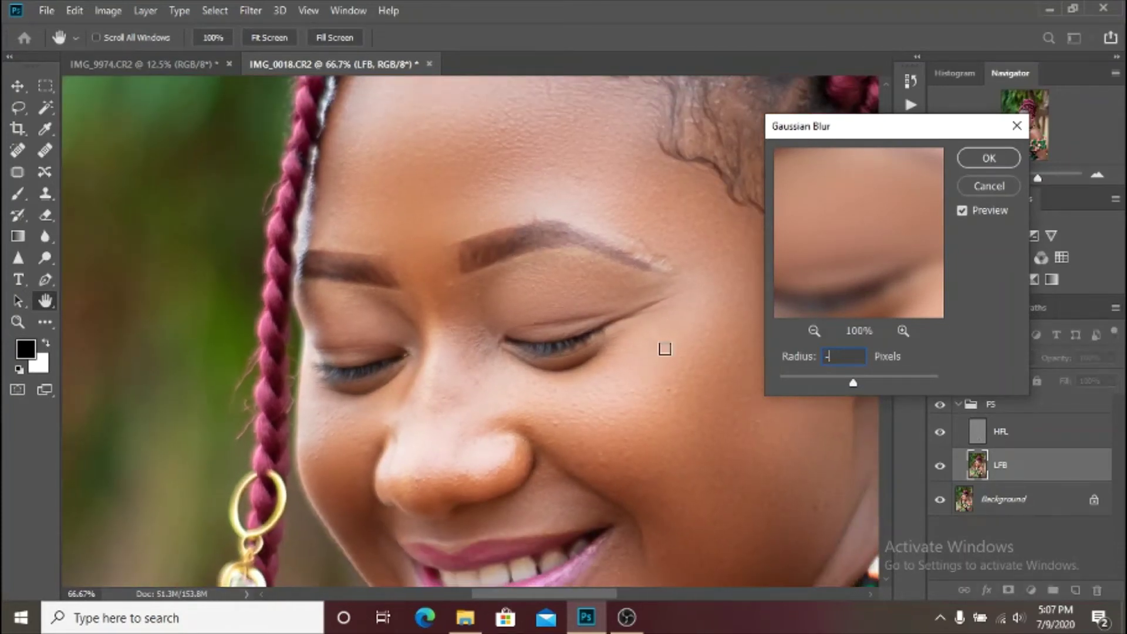
key("ctrl+minus")
key("ctrl+minus")
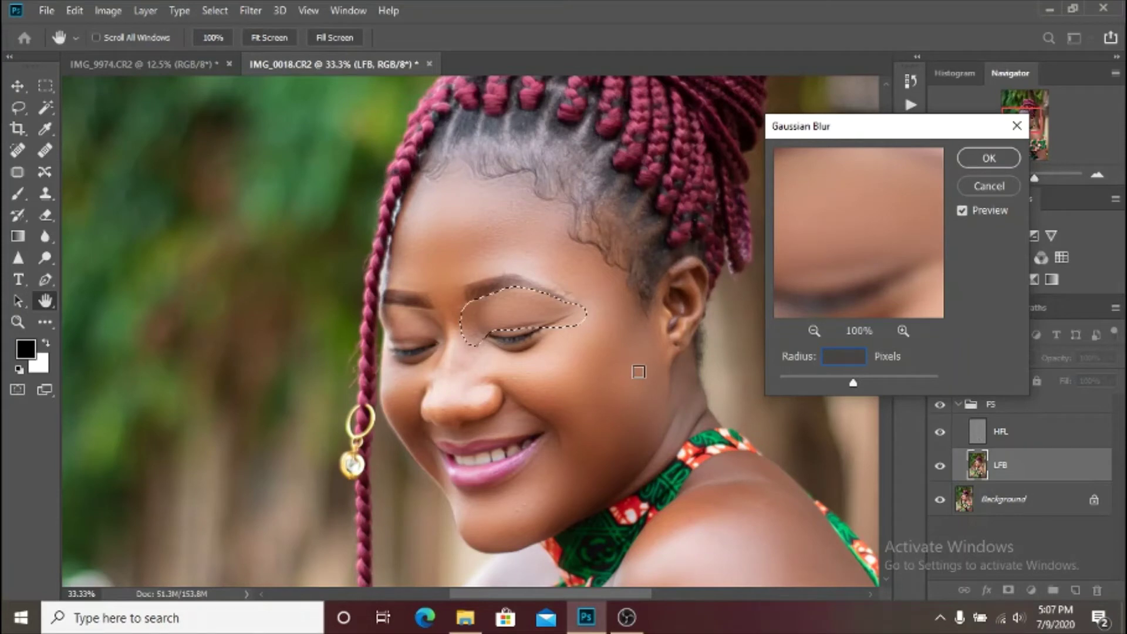
type("15")
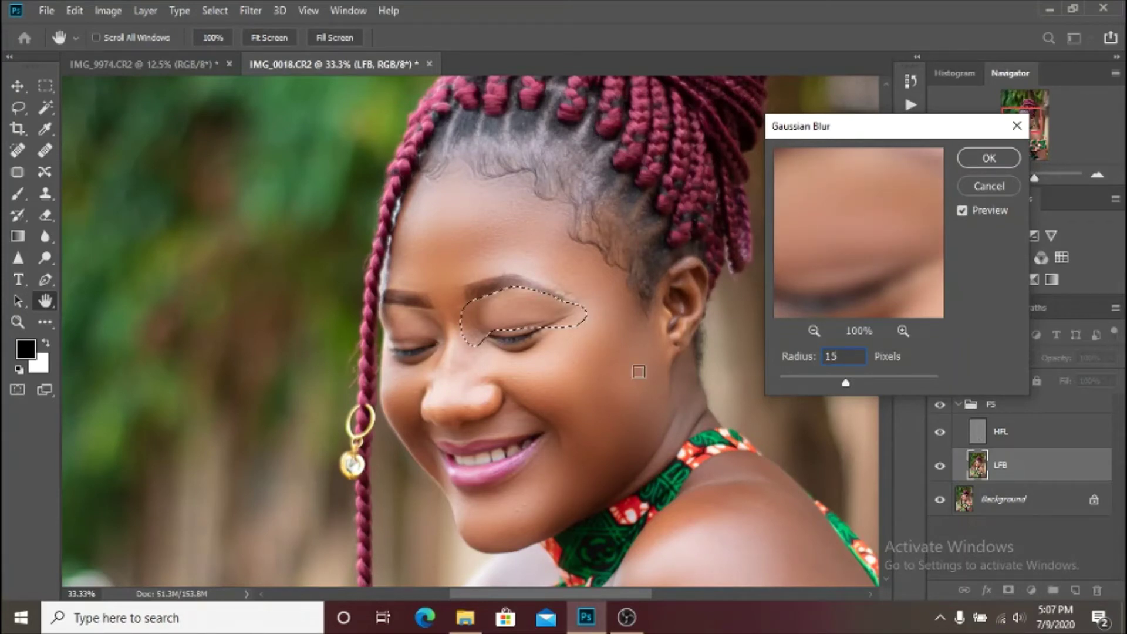
key("Return")
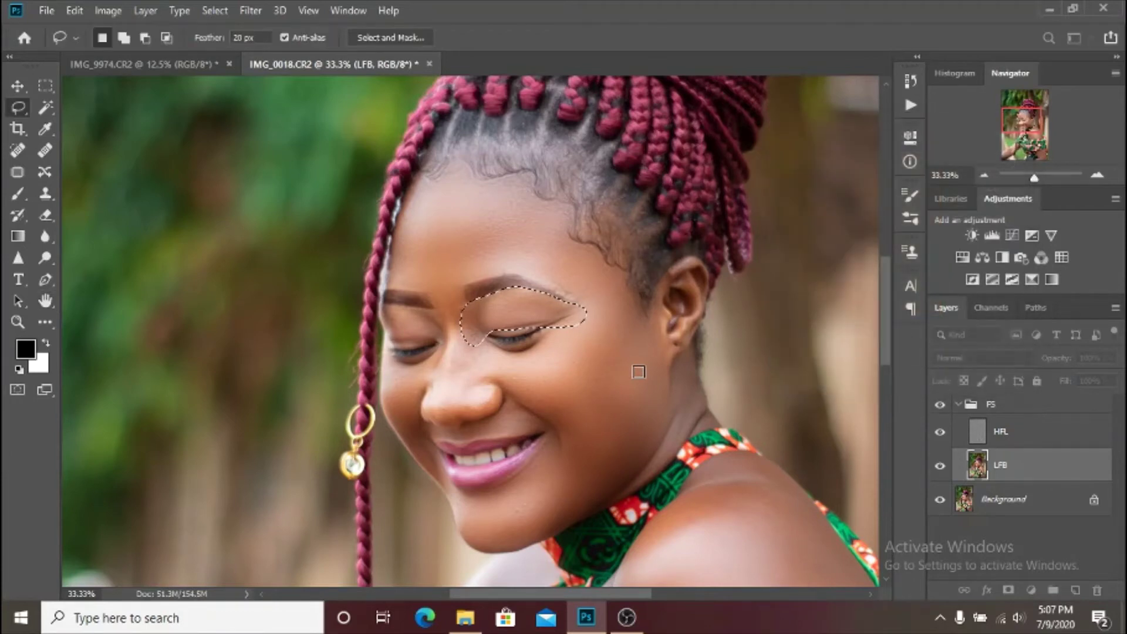
key("ctrl+plus")
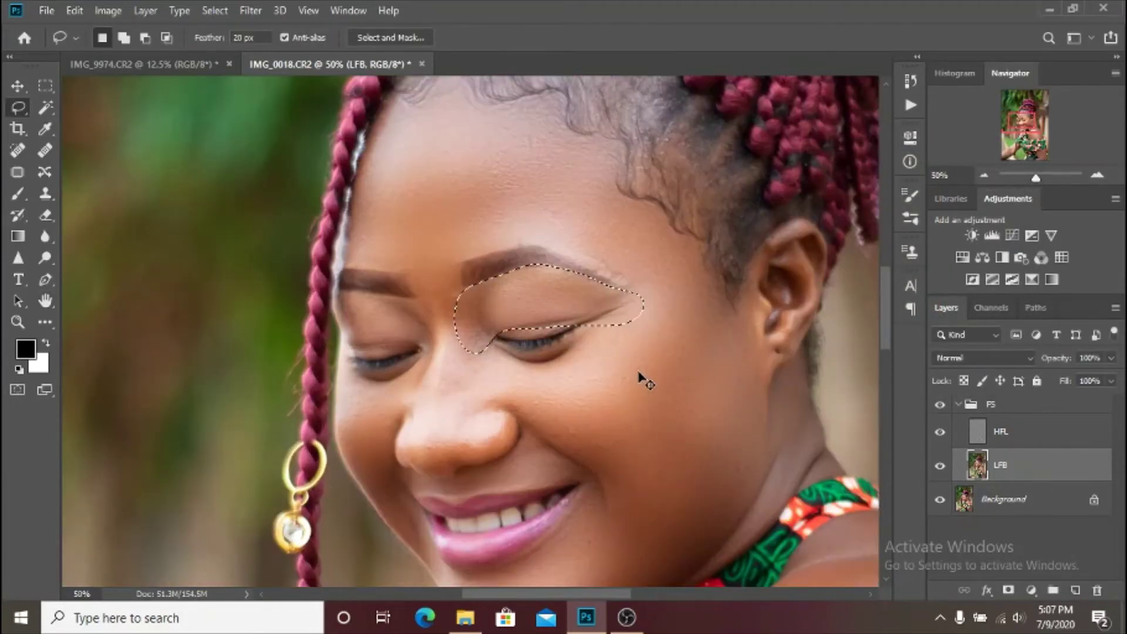
key("ctrl+d")
Step: Lasso the nose from between the eyebrows to its tip, repeat the Gaussian Blur, and return to that history state before deselecting
key("ctrl+plus")
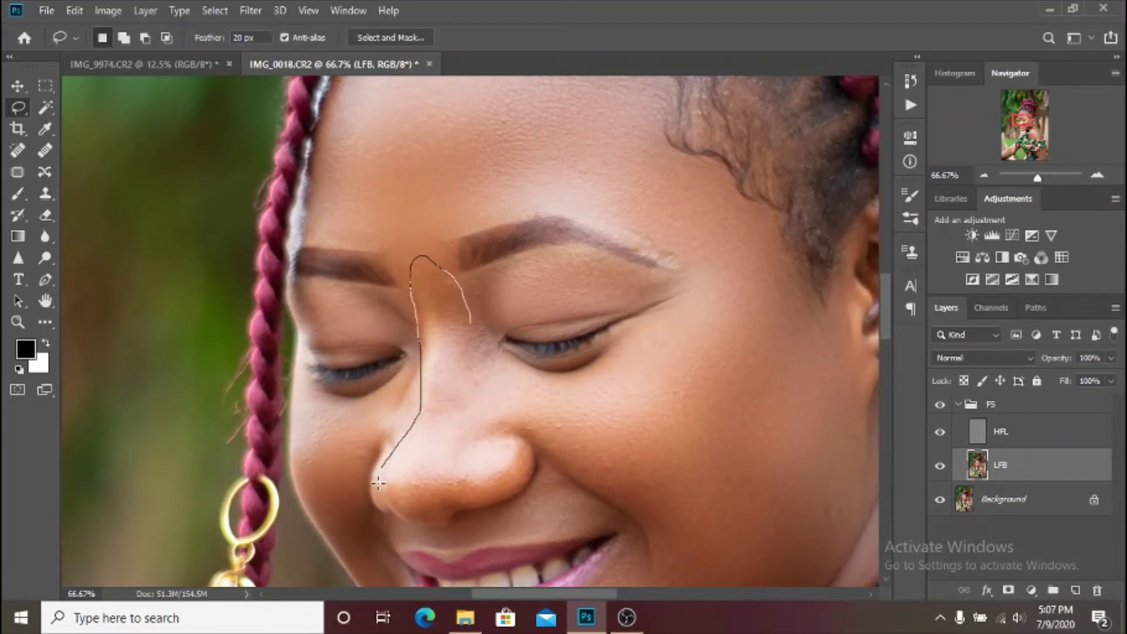
mouse_move(412, 516)
left_mouse_down()
mouse_move(524, 458)
mouse_move(478, 336)
left_mouse_up()
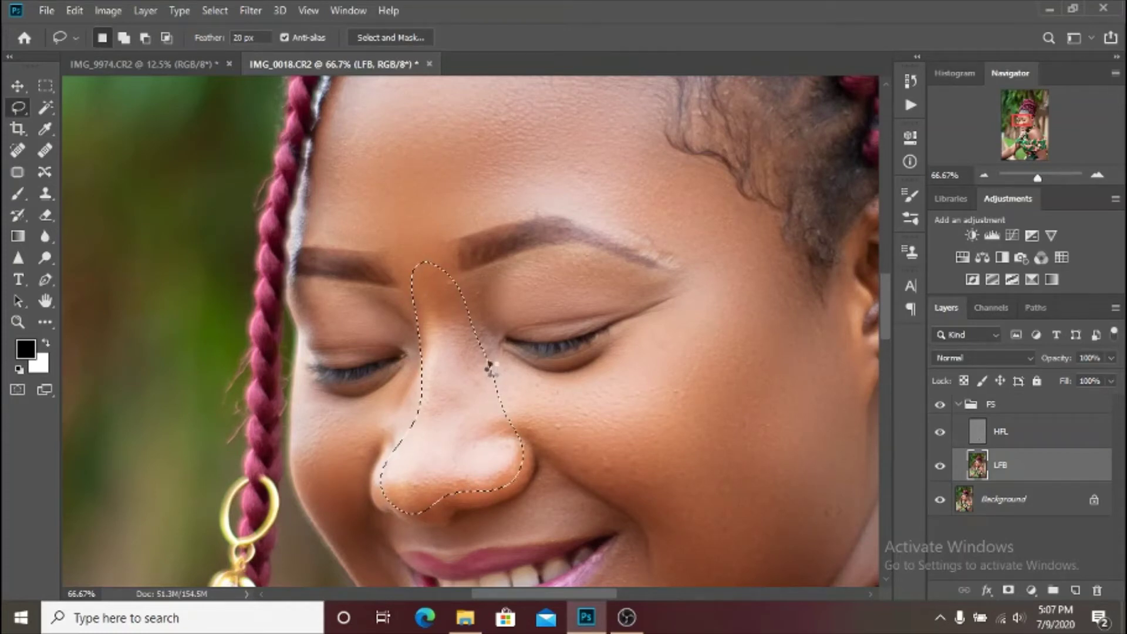
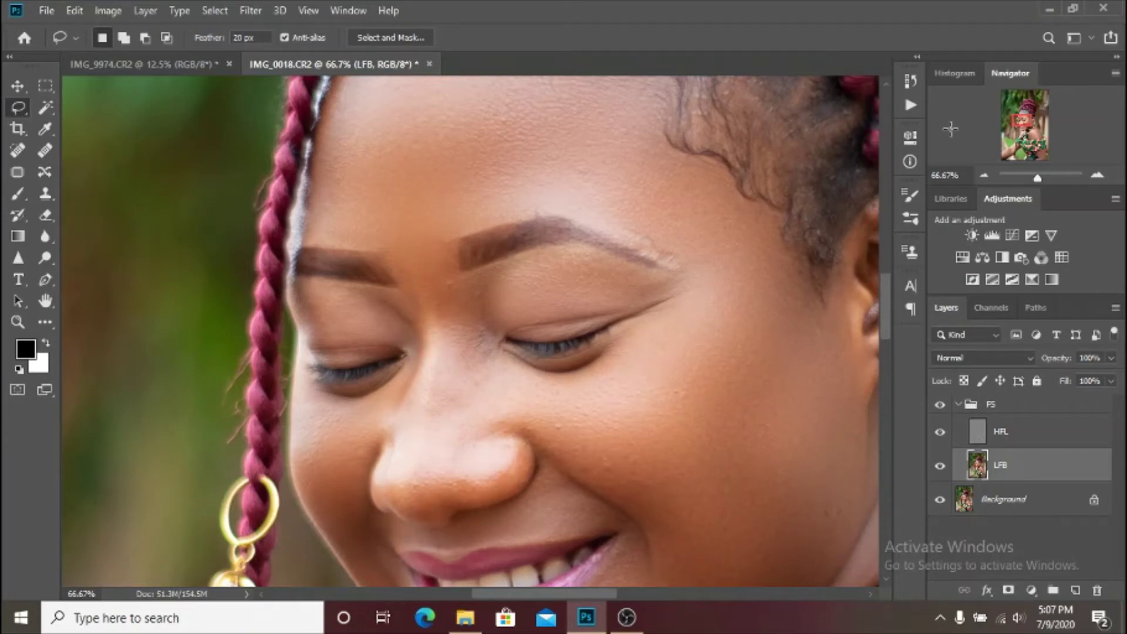
left_click(911, 82)
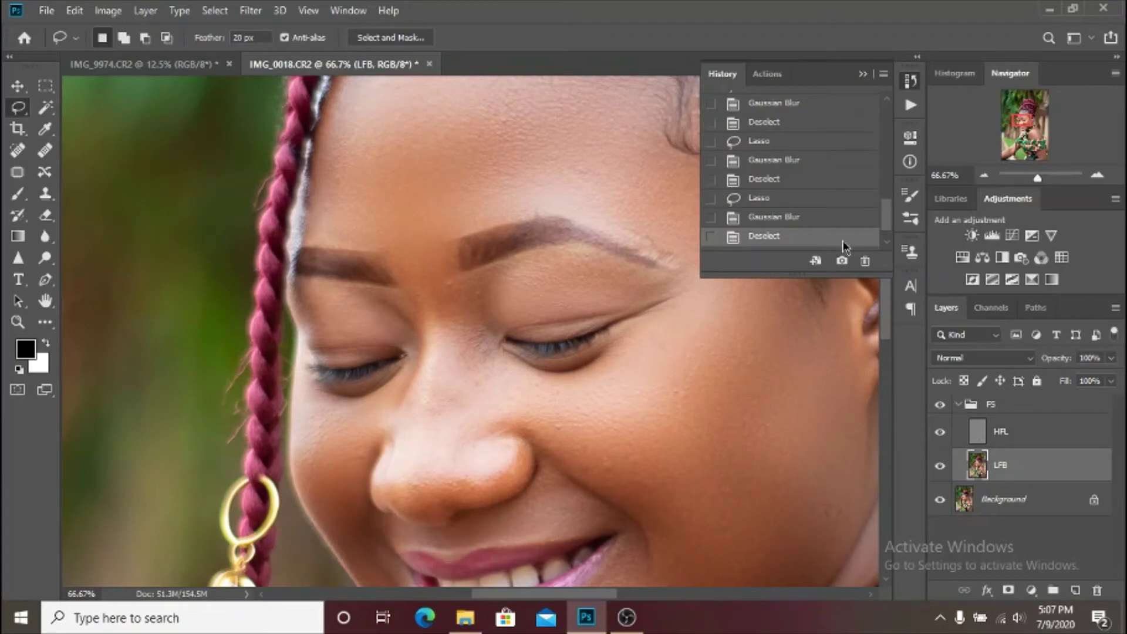
scroll(848, 243, "down", 1)
left_click(774, 240)
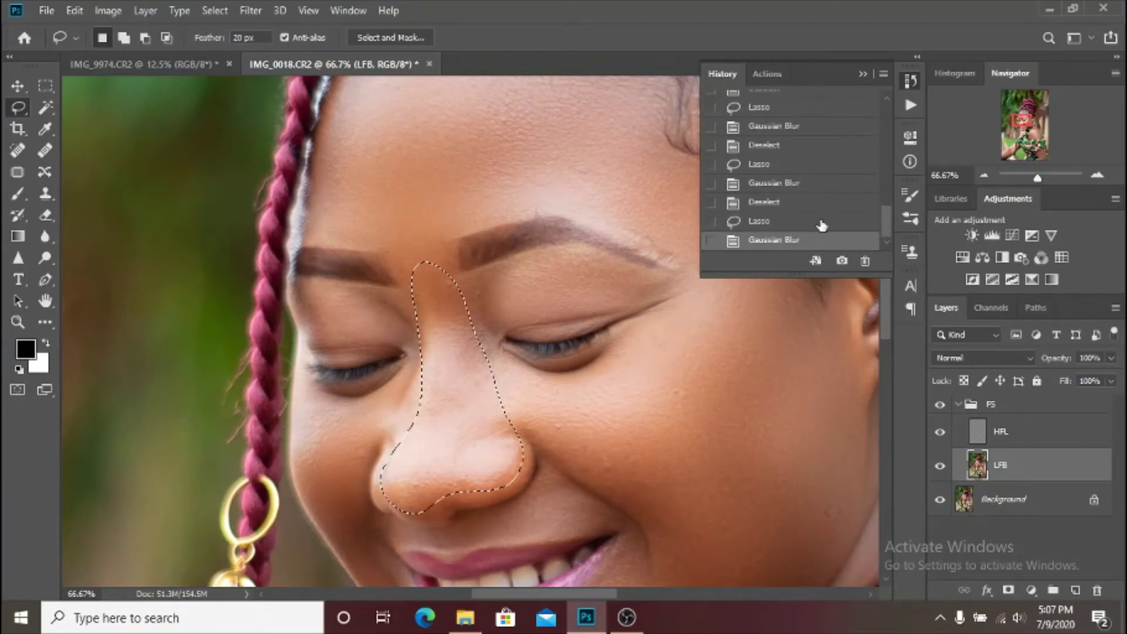
left_click(862, 74)
key("ctrl+d")
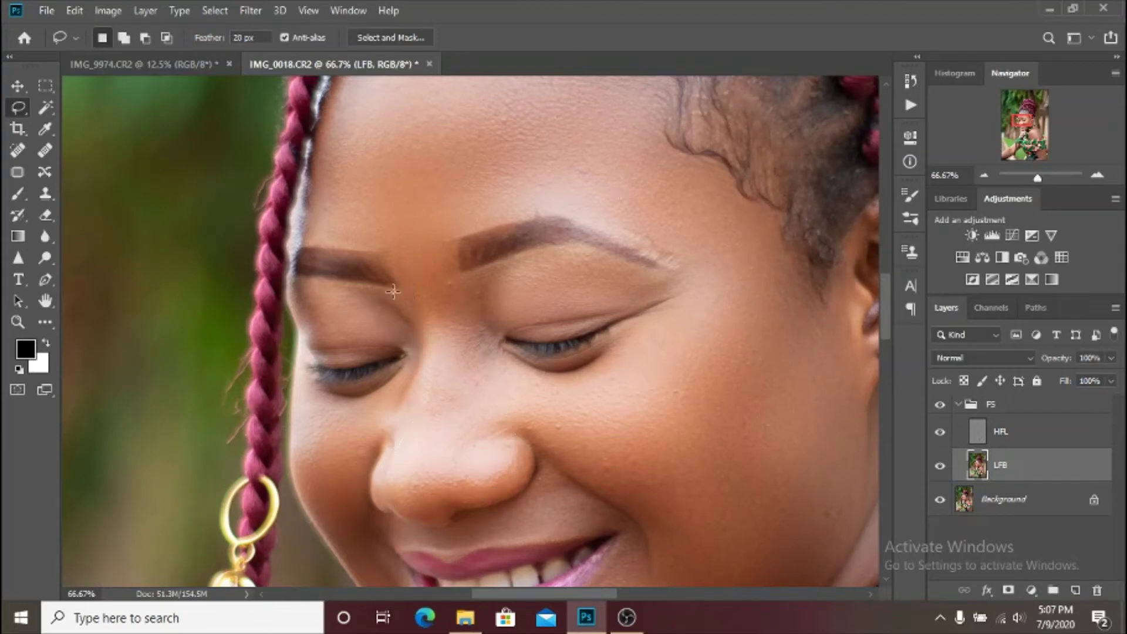
Step: Lasso the far upper eyelid below the eyebrow, repeat the Gaussian Blur and deselect
mouse_move(401, 288)
left_mouse_down()
mouse_move(402, 353)
mouse_move(341, 352)
left_mouse_up()
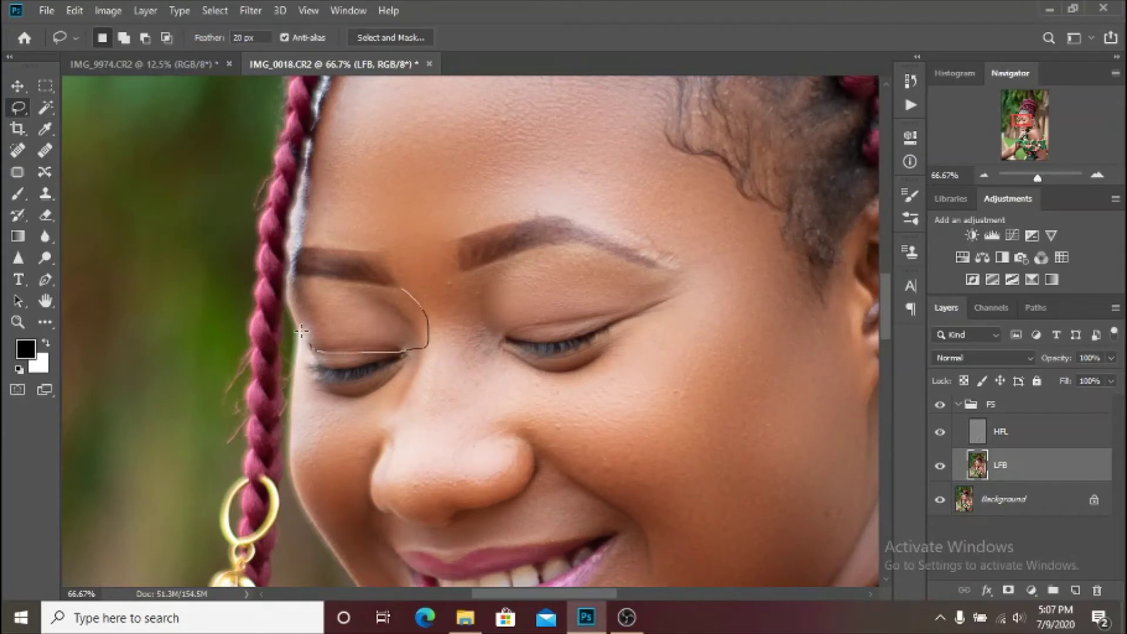
left_click_drag(306, 283, 372, 283)
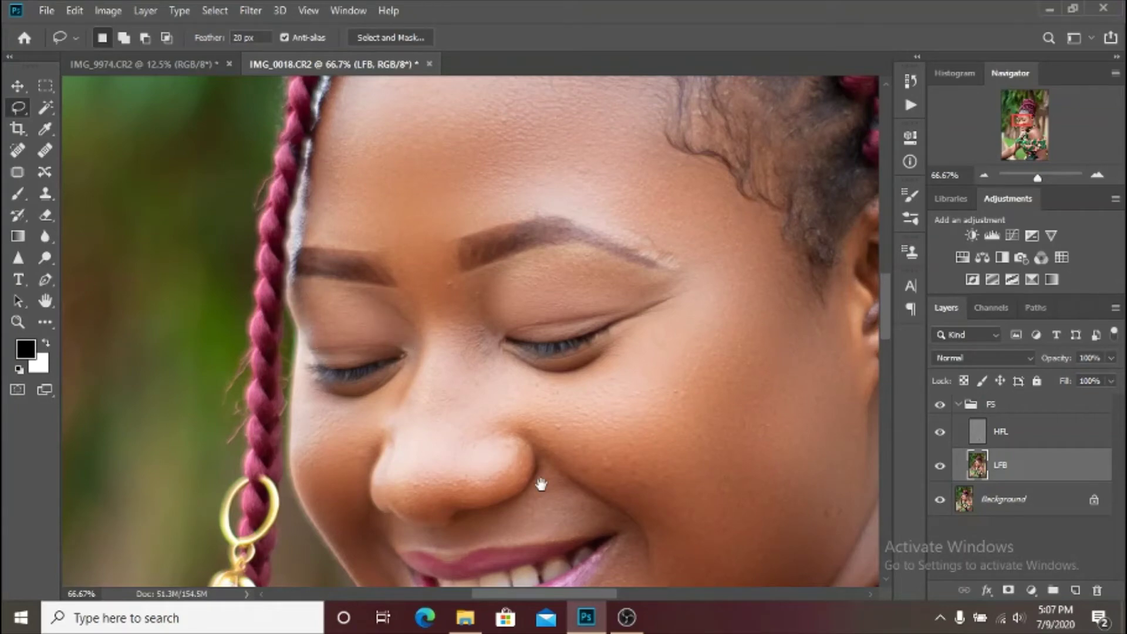
Step: On the HFL layer, use the Clone Stamp to cover the raised bumps in the middle of the chin
left_click_drag(512, 362, 450, 130)
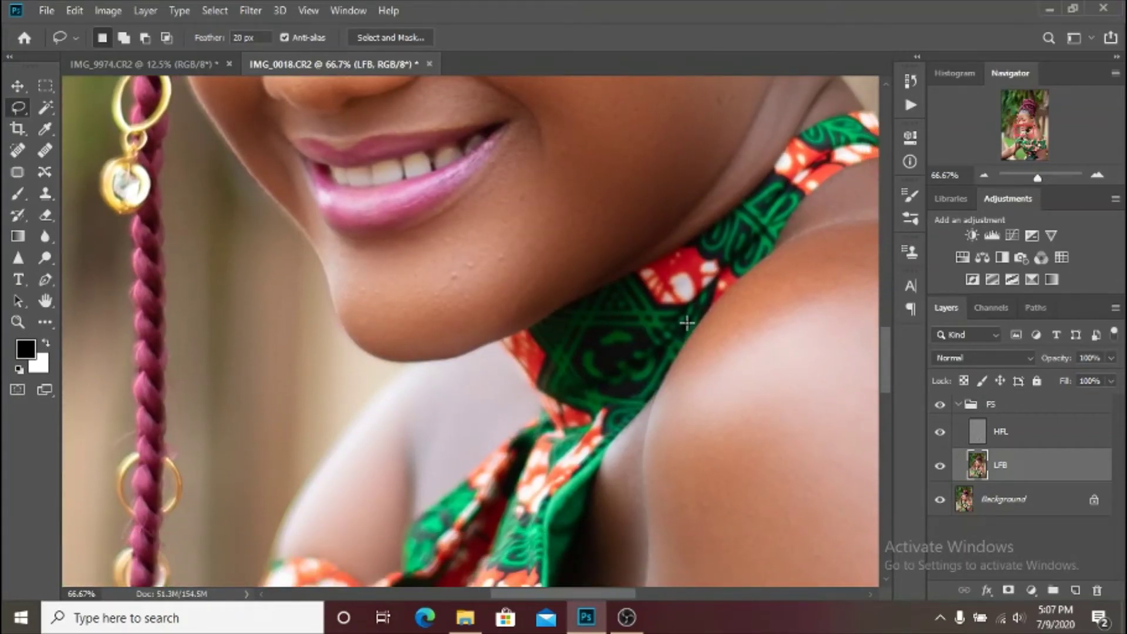
scroll(686, 323, "up", 2)
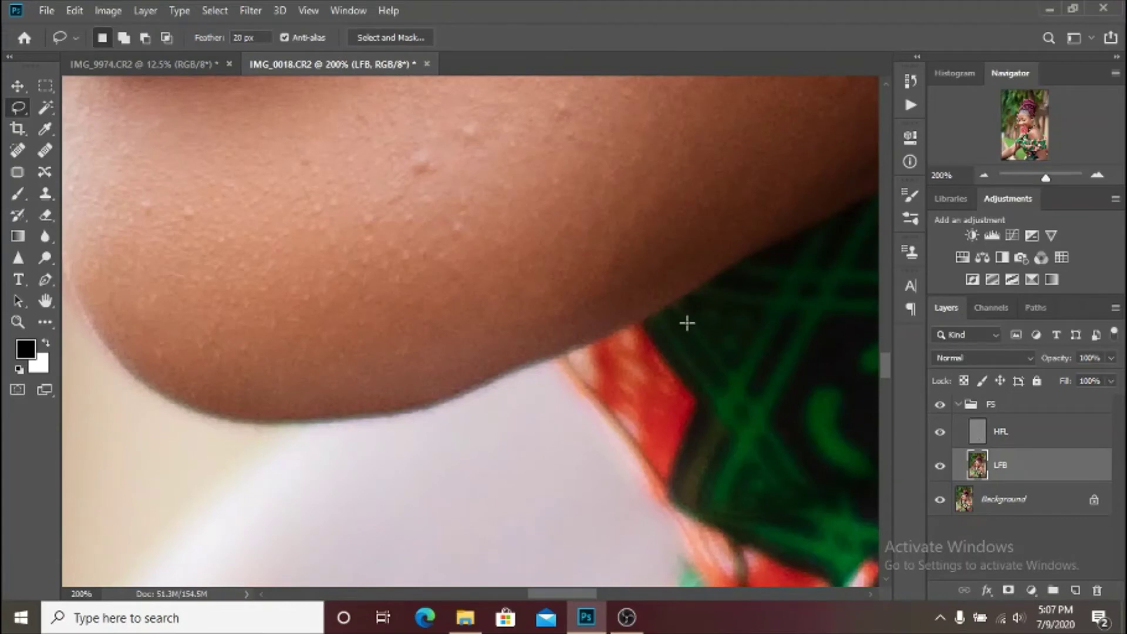
scroll(686, 322, "up", 2)
left_click(1055, 440)
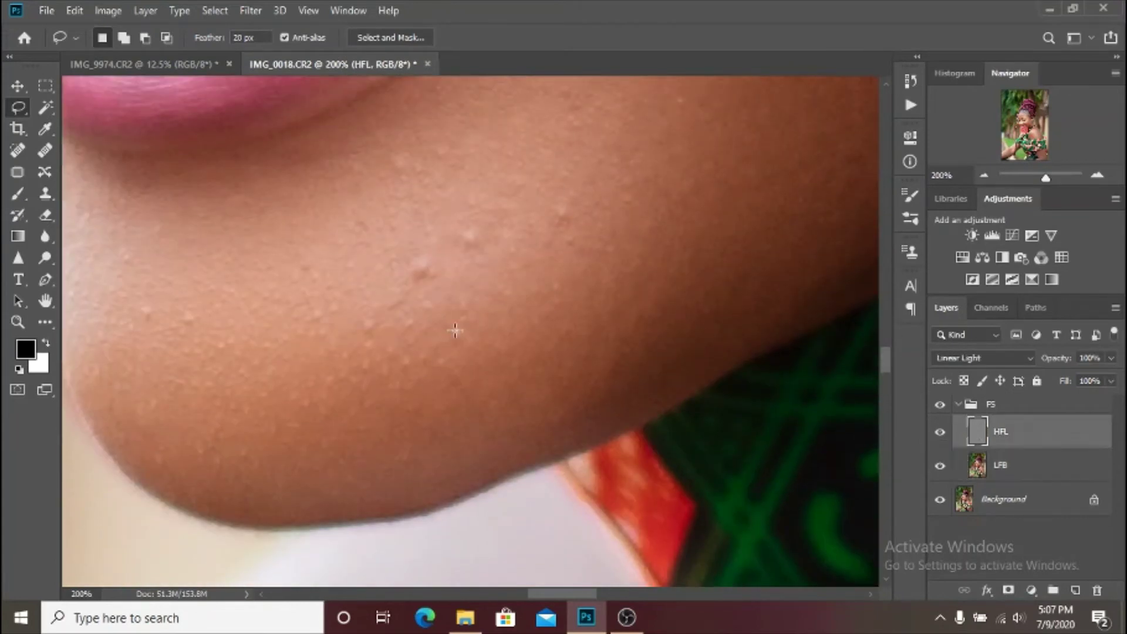
left_click(45, 194)
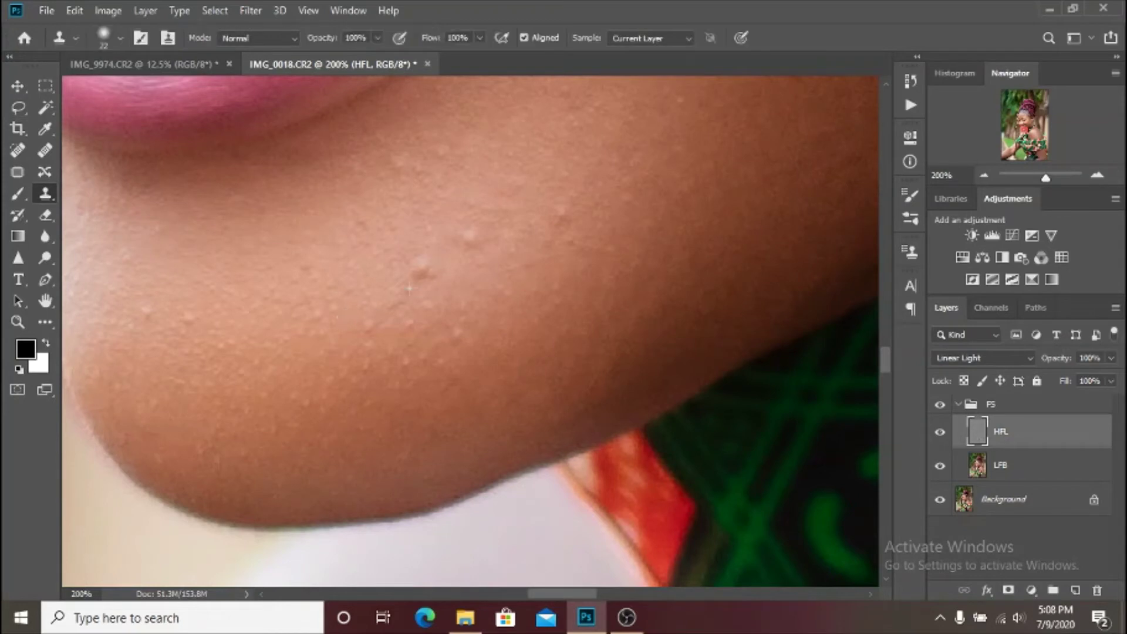
mouse_move(414, 288)
left_mouse_down()
mouse_move(455, 295)
mouse_move(414, 289)
left_mouse_up()
left_click_drag(417, 263, 434, 289)
left_click(469, 234)
left_click_drag(538, 235, 552, 214)
Step: Sample clean skin texture and clone it over the remaining small bumps around the middle of the chin
left_click(554, 210, "alt")
left_click(570, 262)
left_click(455, 135)
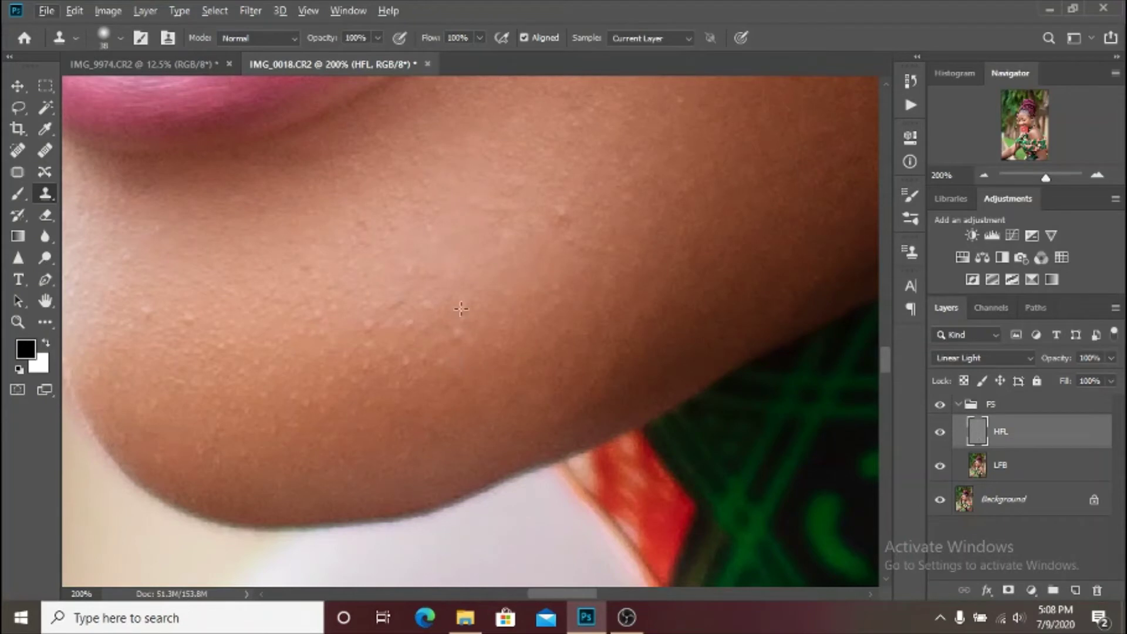
left_click(372, 292, "alt")
left_click(397, 322)
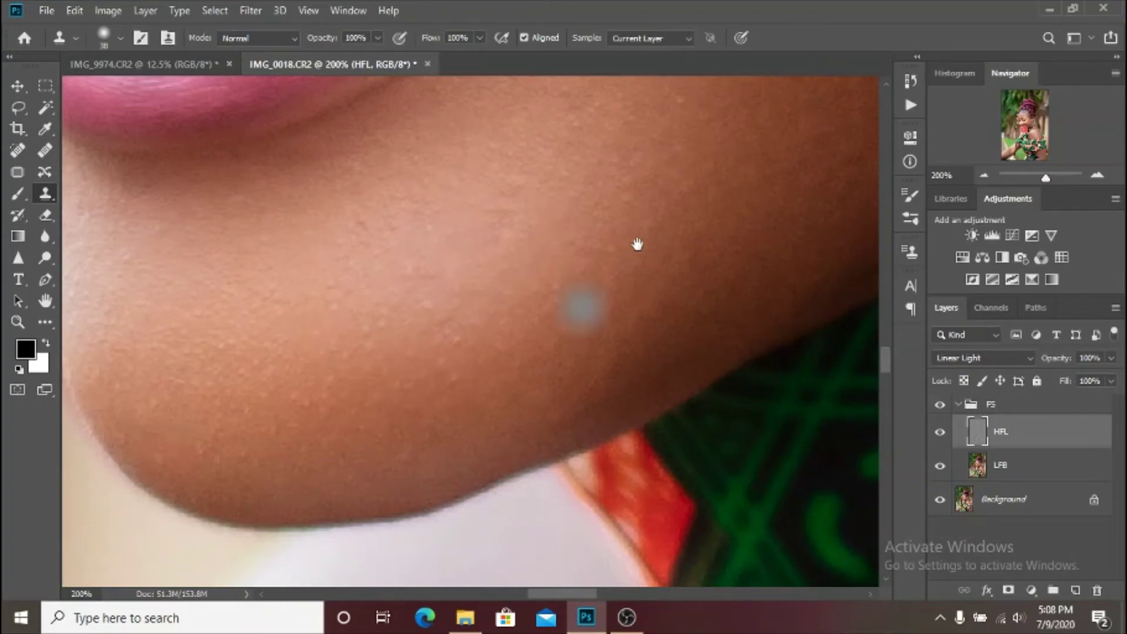
Step: Clone clean skin texture over the spots along the jaw and on the near cheek
left_click_drag(656, 222, 305, 563)
mouse_move(591, 276)
left_mouse_down()
mouse_move(471, 516)
mouse_move(599, 498)
mouse_move(535, 410)
left_mouse_up()
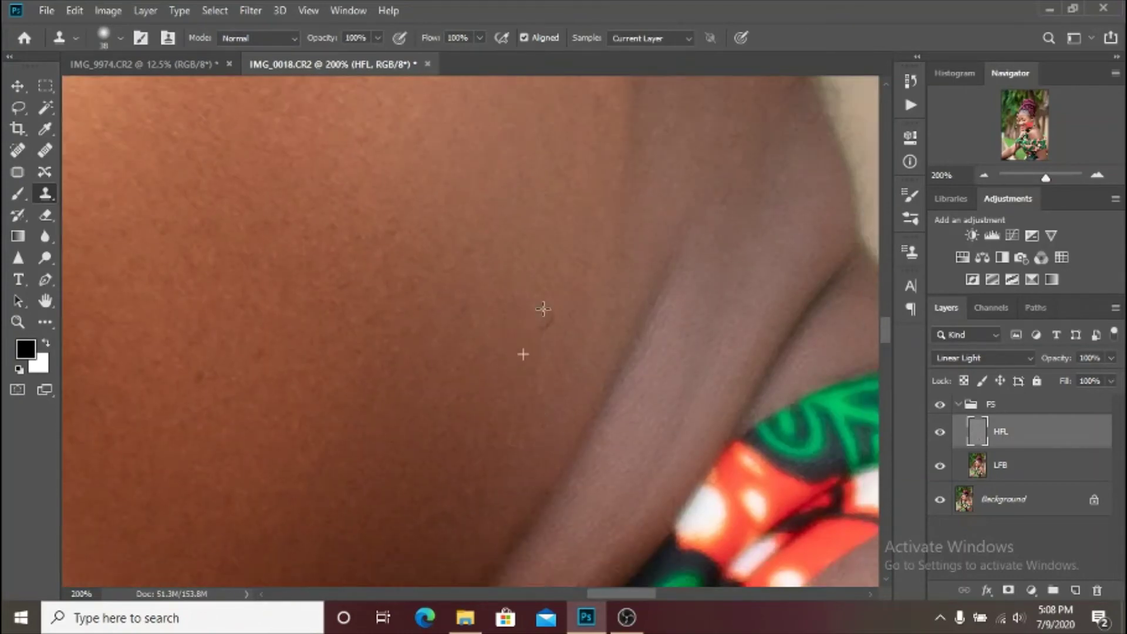
left_click_drag(543, 304, 601, 446)
left_click_drag(487, 223, 513, 176)
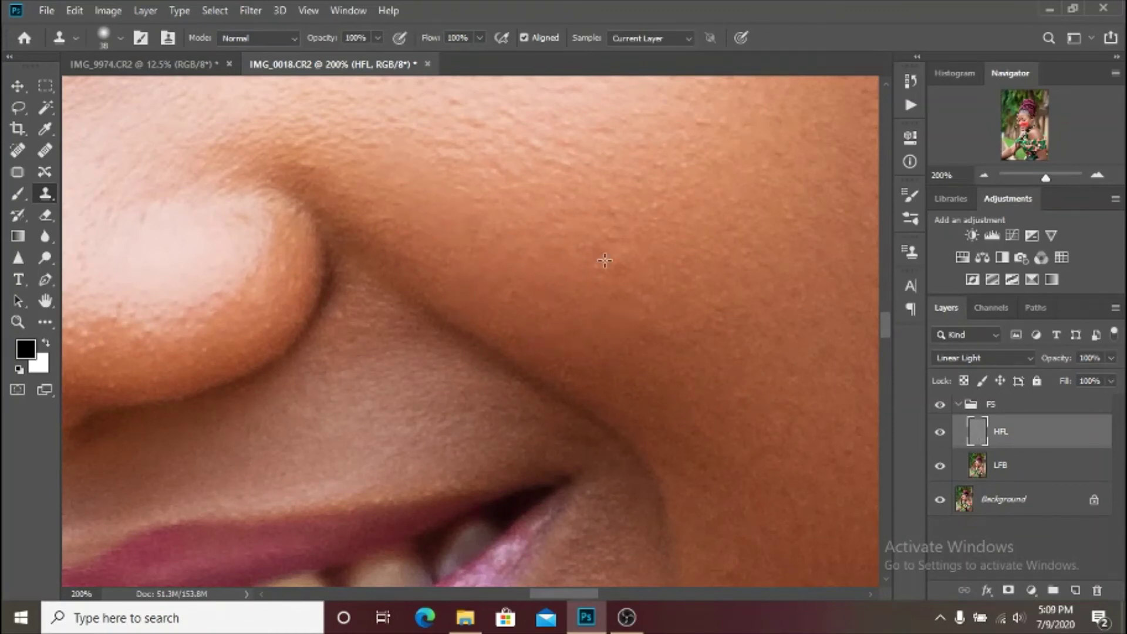
left_click_drag(538, 255, 368, 379)
Step: Clone clean texture over the bumps on the nose tip with a brush size of 13
left_click_drag(569, 237, 594, 244)
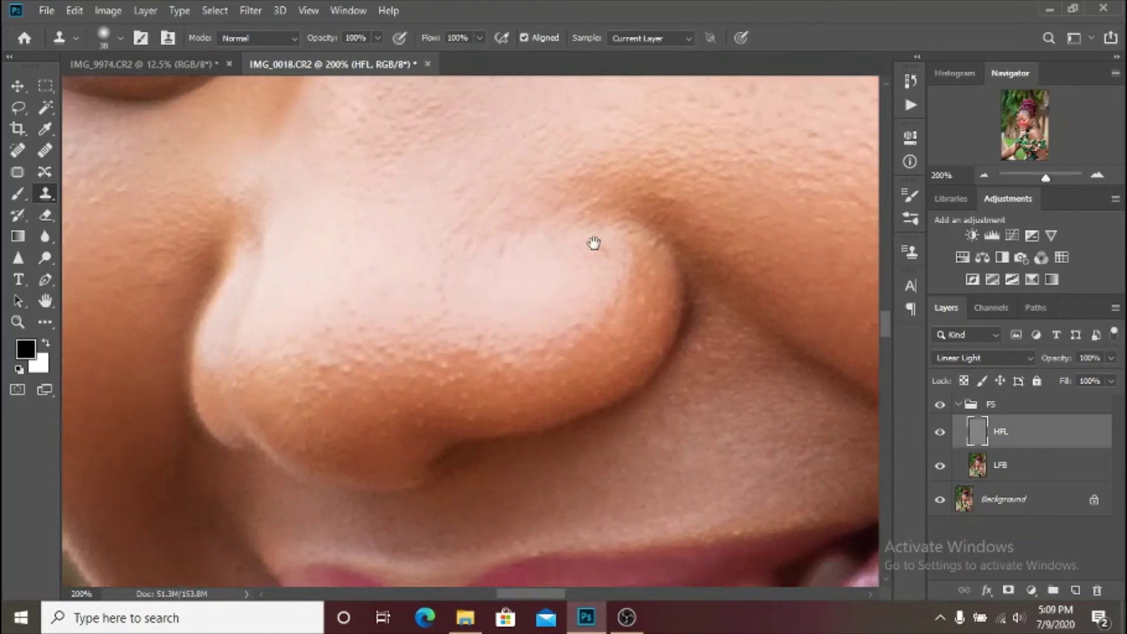
key("ctrl+plus")
key("ctrl+plus")
left_click_drag(520, 357, 511, 343)
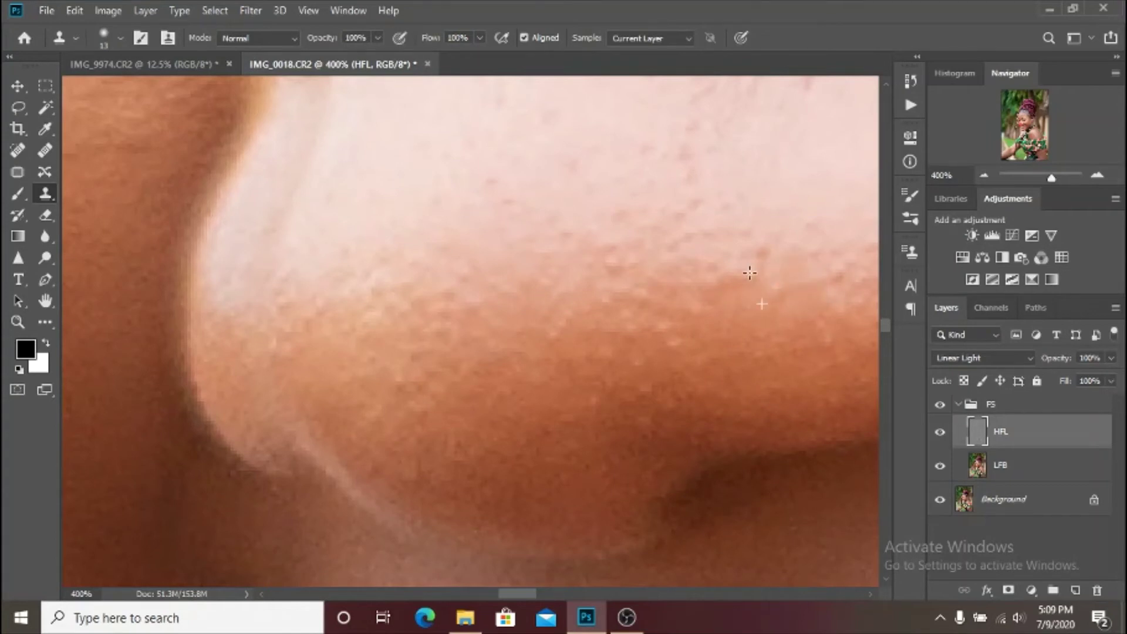
Step: Examine the skin texture on the nose, cheeks, eyelids and forehead for remaining bumps
scroll(529, 473, "down", 2)
scroll(599, 473, "left", 3)
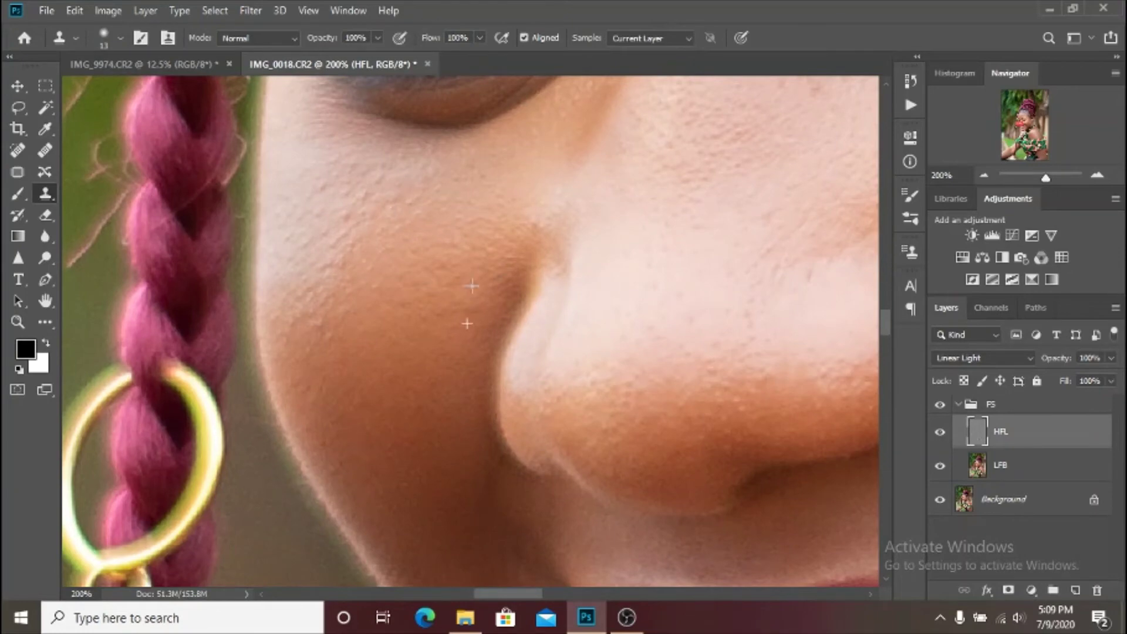
scroll(472, 286, "up", 5)
scroll(472, 286, "right", 2)
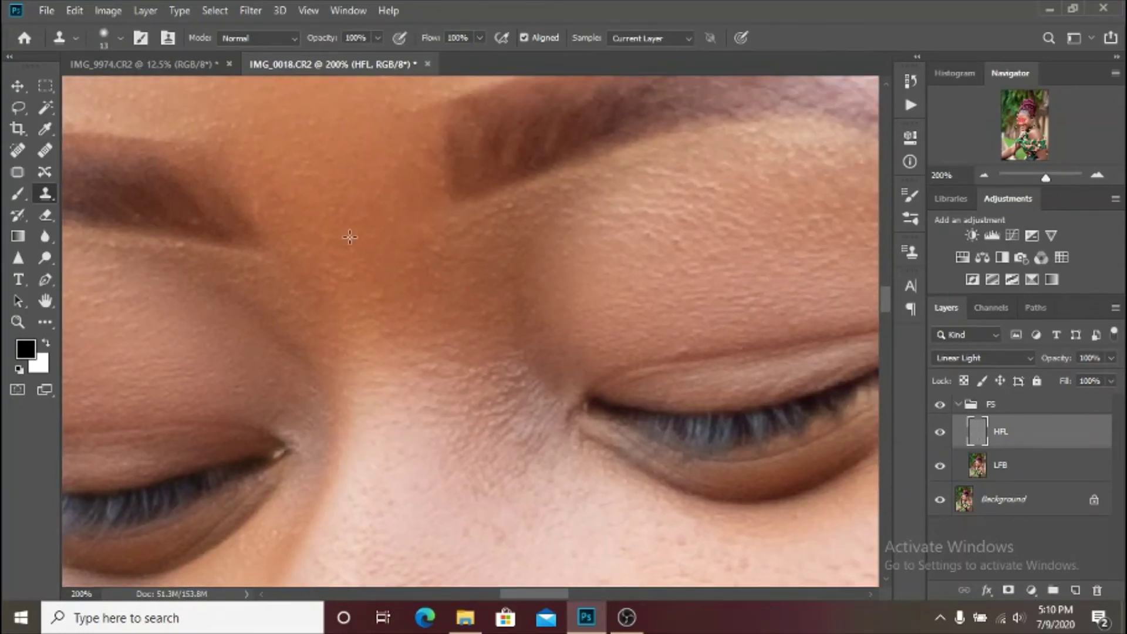
scroll(350, 236, "up", 5)
key("]")
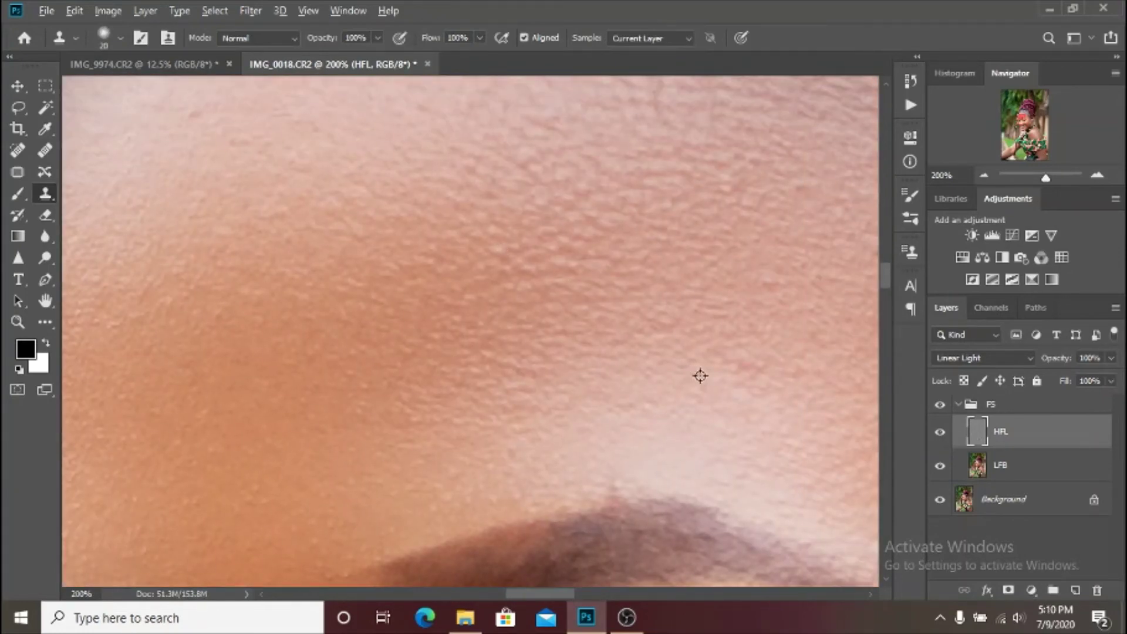
scroll(700, 376, "up", 3)
scroll(548, 398, "right", 2)
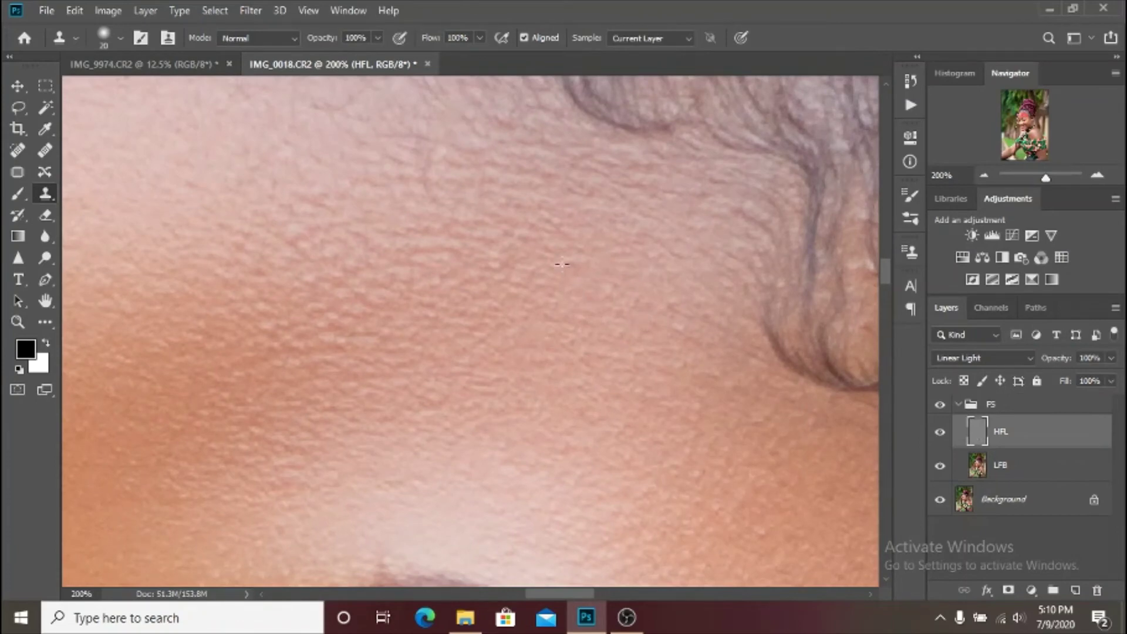
scroll(755, 456, "left", 3)
scroll(390, 342, "up", 1)
left_click_drag(390, 342, 387, 236)
scroll(378, 395, "left", 2)
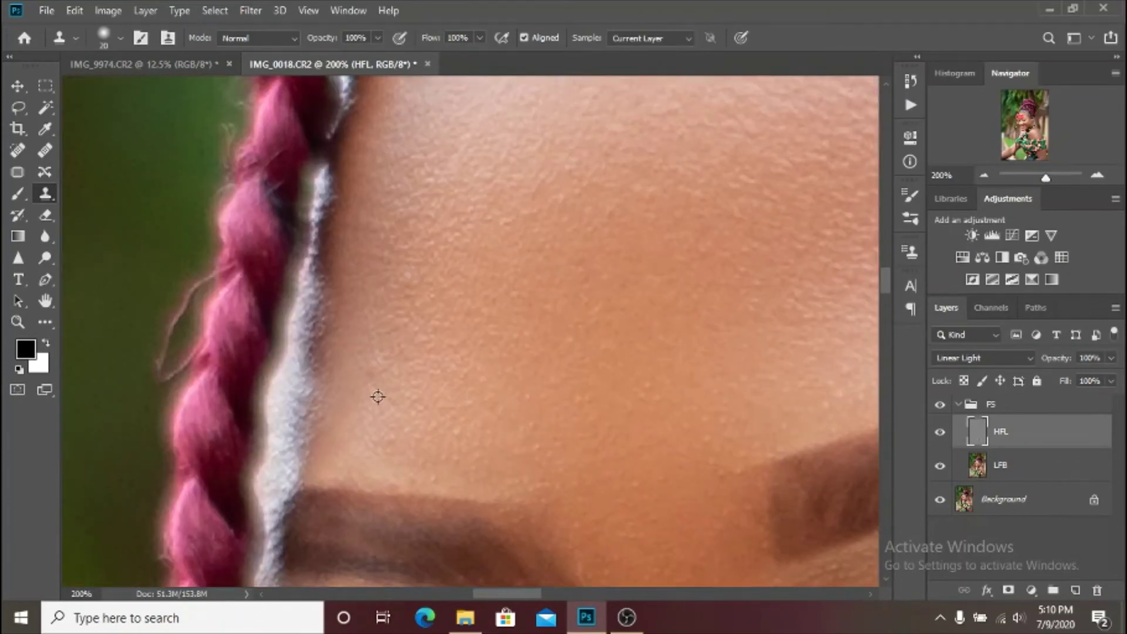
scroll(463, 359, "down", 5)
scroll(463, 359, "down", 6)
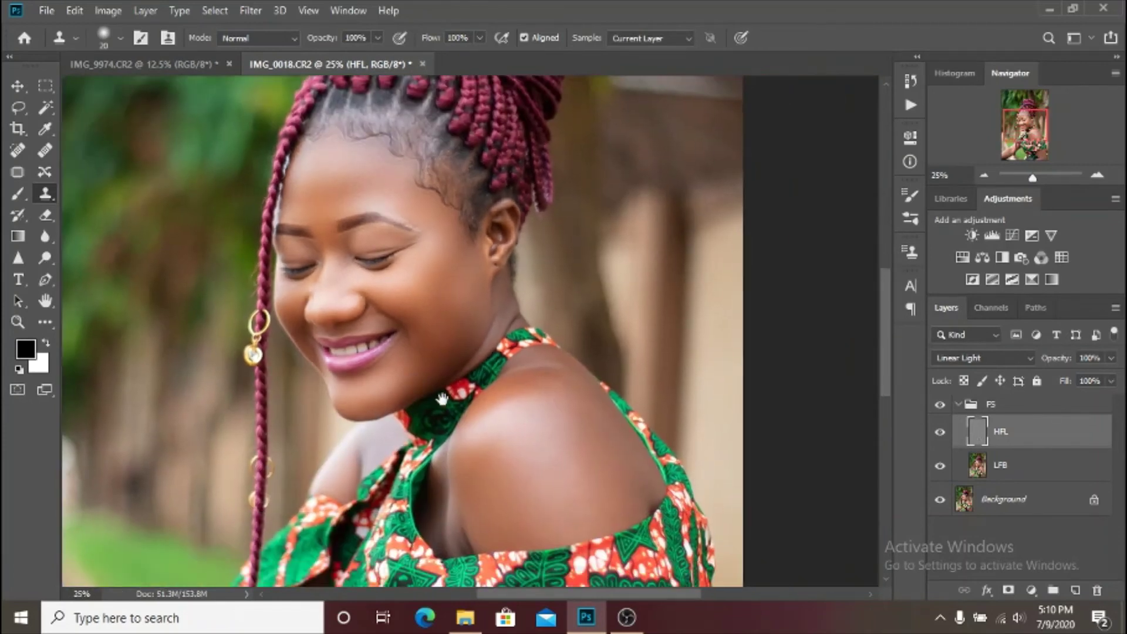
Step: Compare the portrait with and without the retouching by hiding and showing the FS group
left_click_drag(442, 399, 495, 432)
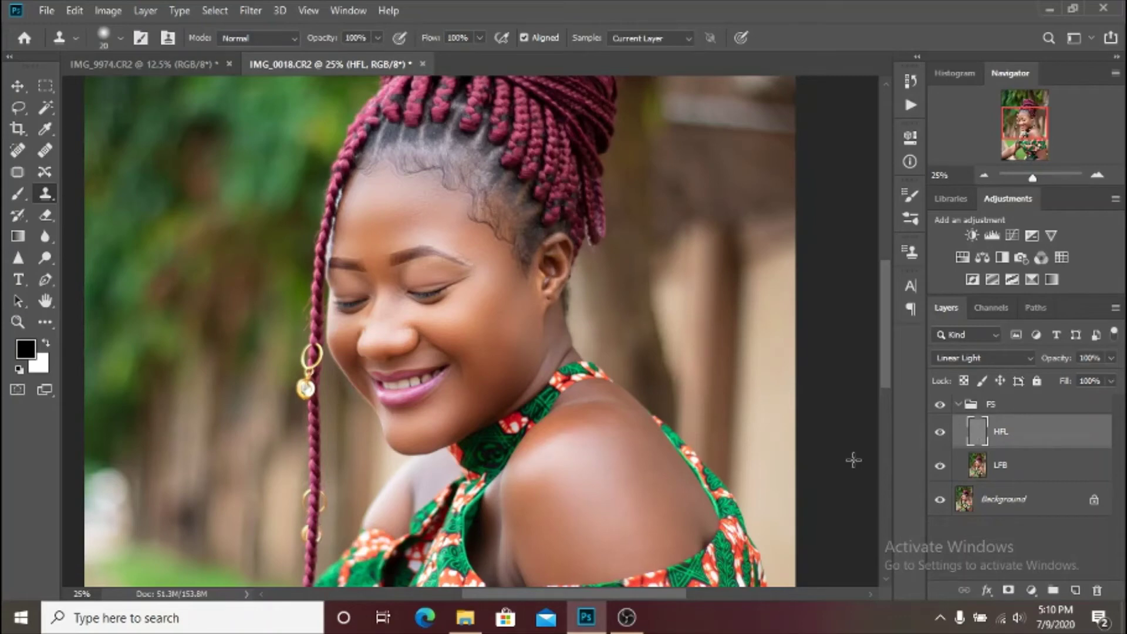
left_click(939, 405)
left_click(939, 405)
left_click_drag(604, 442, 676, 477)
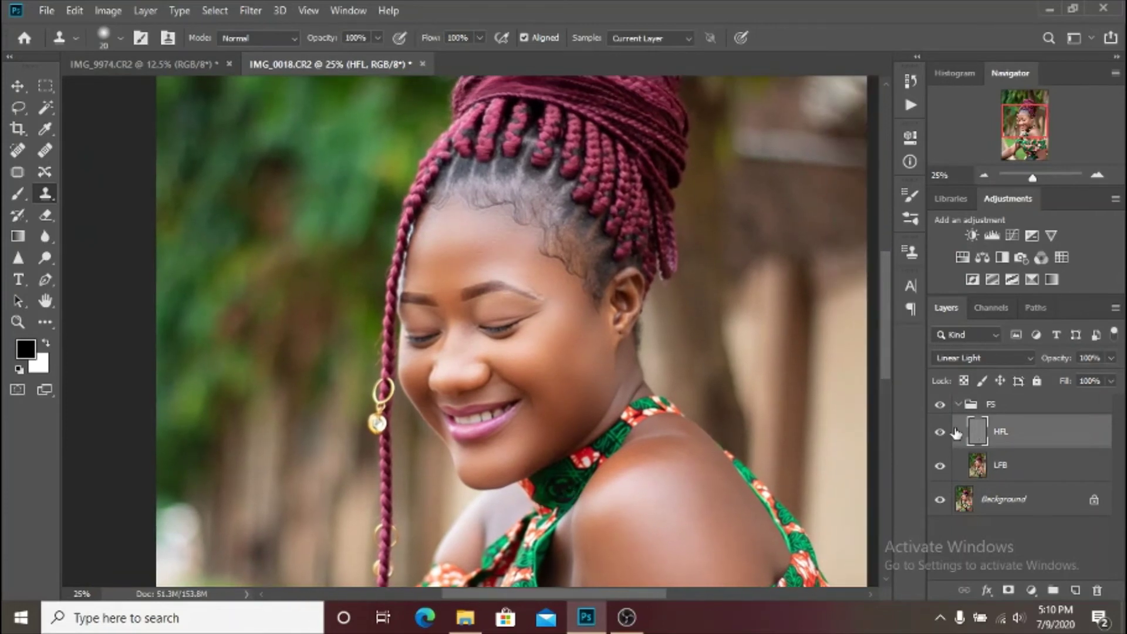
left_click(940, 406)
left_click(940, 405)
left_click(940, 405)
left_click(940, 406)
left_click_drag(631, 483, 524, 345)
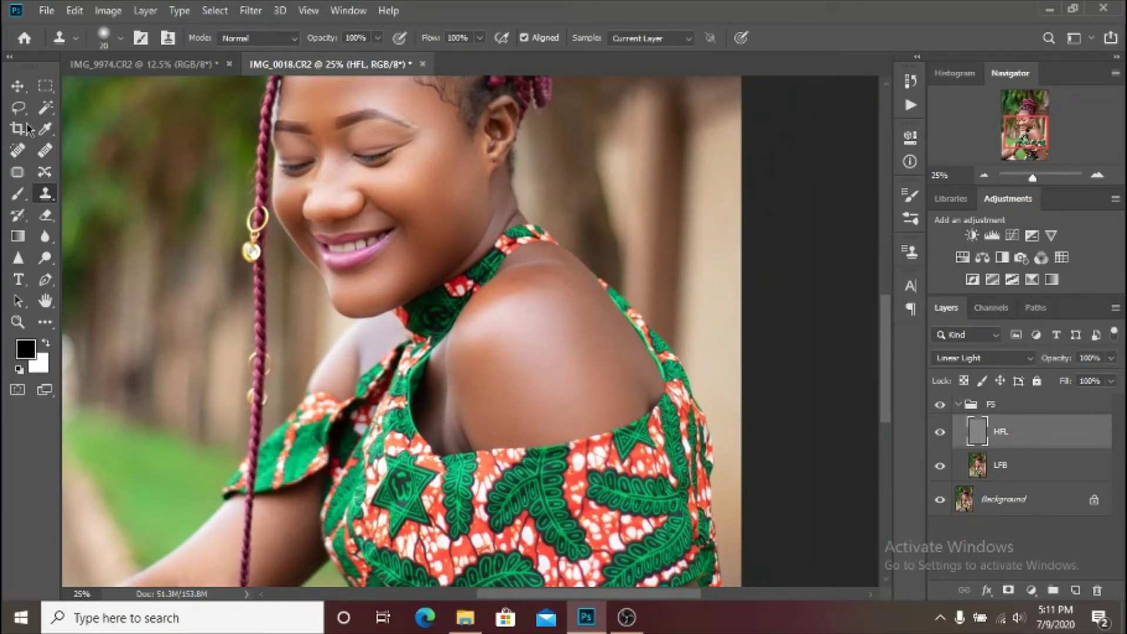
Step: Lasso the skin of the near shoulder within the dress edges and make LFB the active layer
left_click(19, 107)
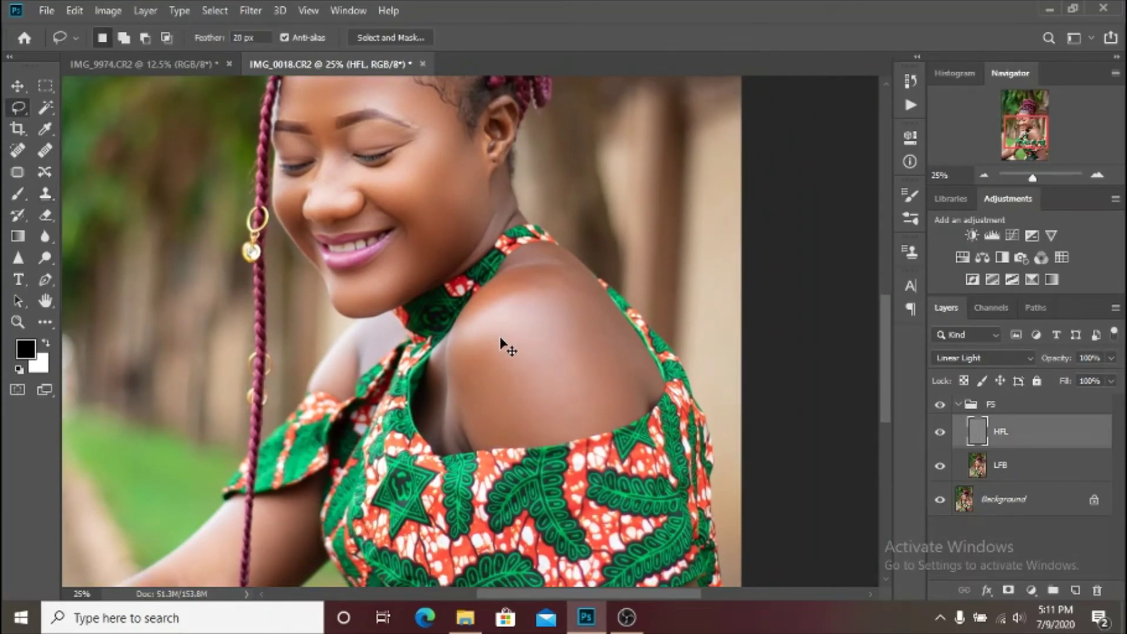
scroll(500, 341, "up", 3)
mouse_move(767, 334)
left_mouse_down()
mouse_move(737, 284)
mouse_move(657, 204)
mouse_move(620, 193)
mouse_move(557, 233)
left_mouse_up()
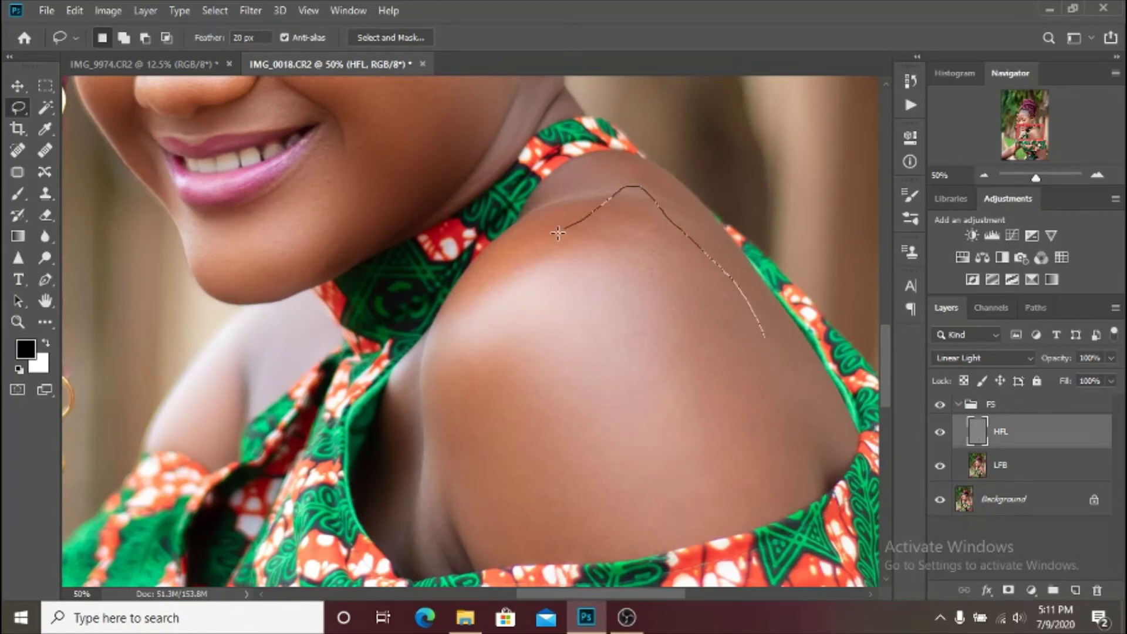
left_click_drag(457, 363, 467, 480)
left_click_drag(555, 547, 739, 508)
left_click_drag(819, 470, 766, 336)
left_click(1065, 467)
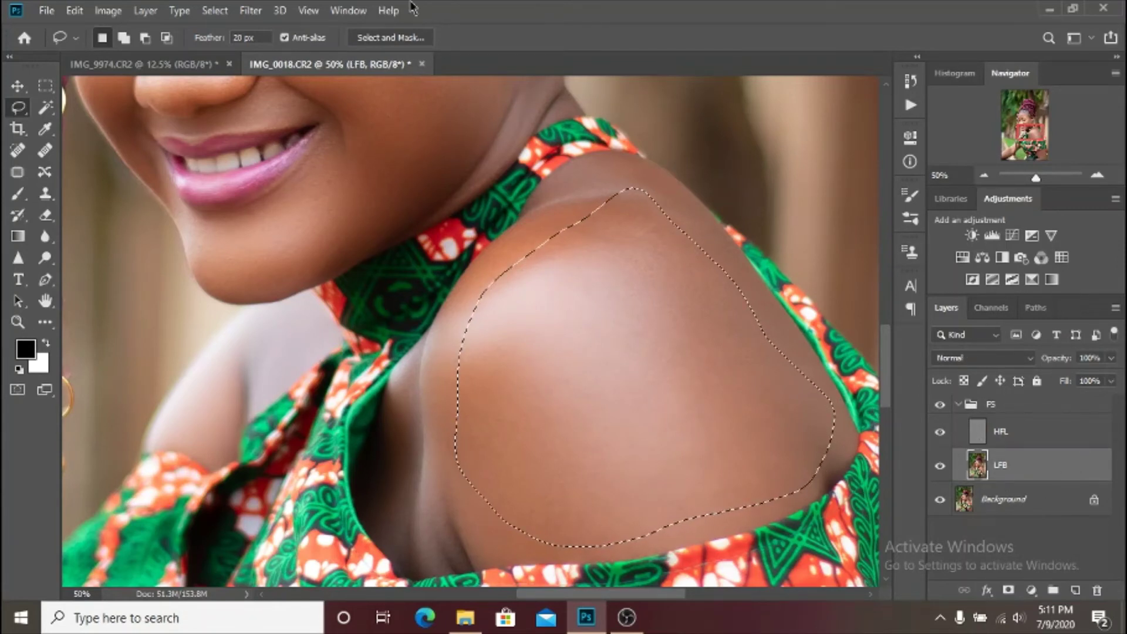
Step: Apply a Gaussian Blur with a radius of 20 pixels to the selected shoulder skin and deselect it
left_click(250, 11)
mouse_move(413, 202)
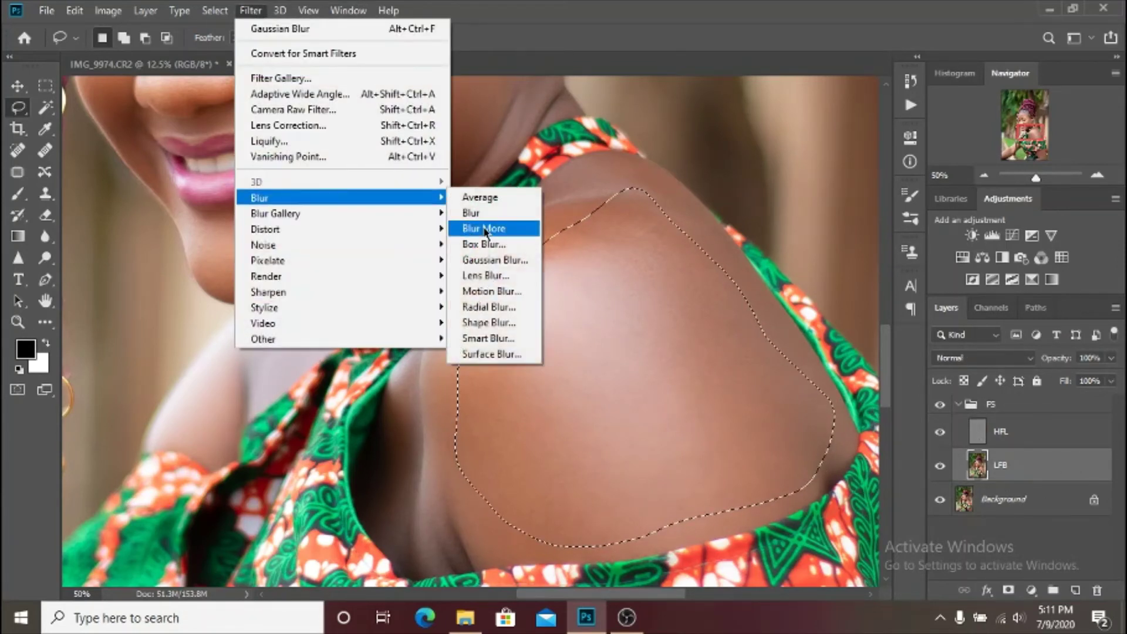
left_click(509, 256)
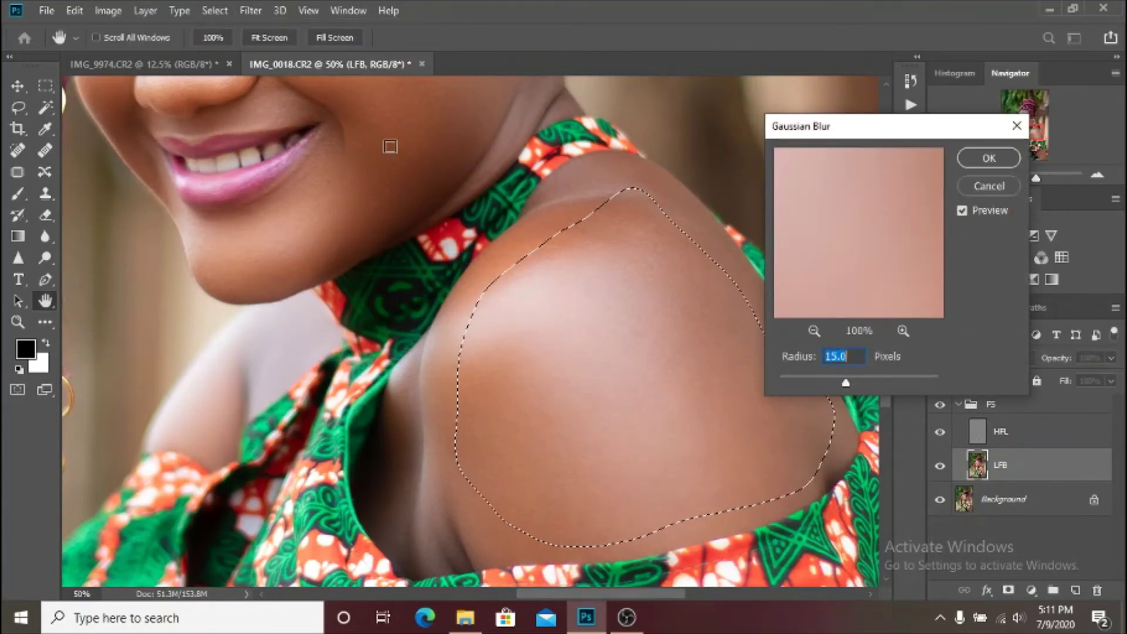
type("27")
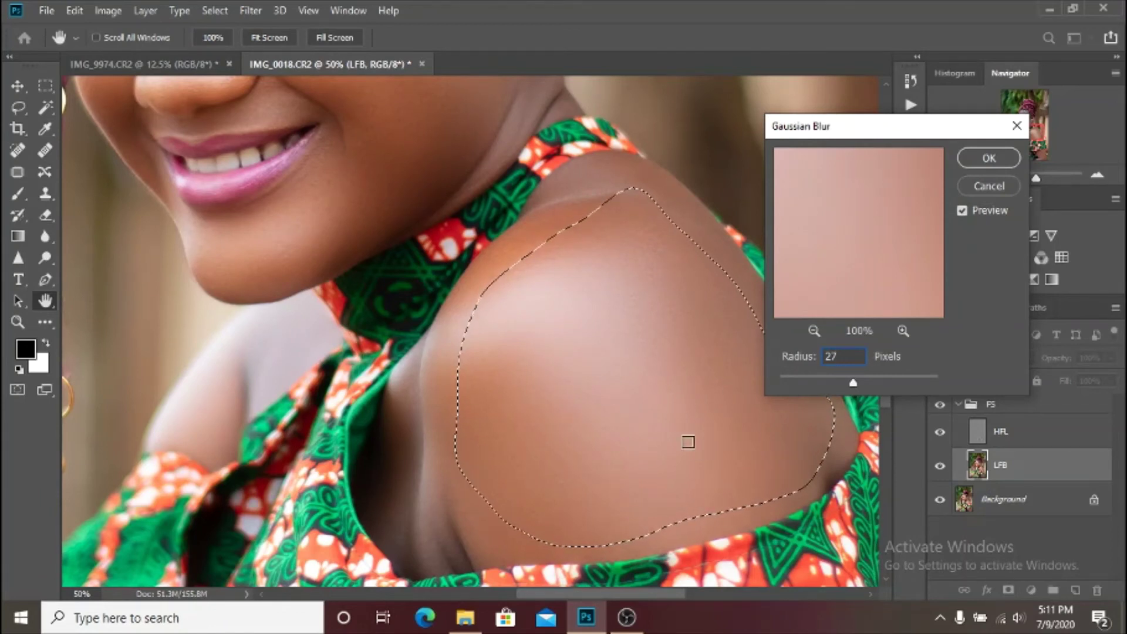
key("BackSpace")
key("BackSpace")
type("20")
key("Return")
key("ctrl+d")
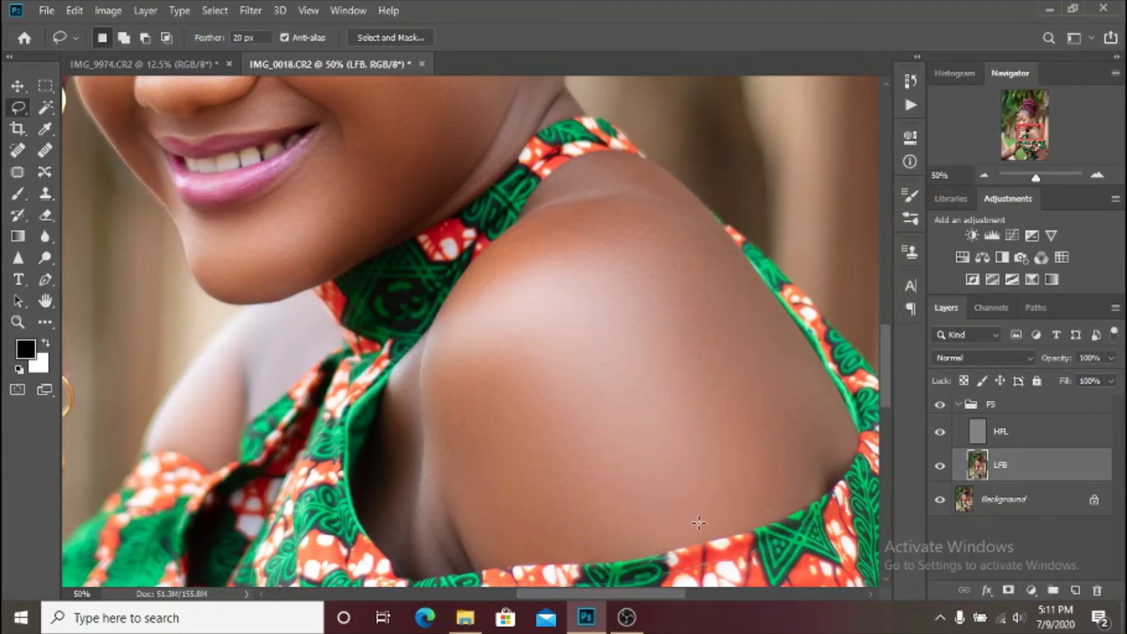
Step: Lasso the skin of the near arm below the sleeve, reapply the Gaussian Blur and deselect
left_click_drag(713, 546, 437, 96)
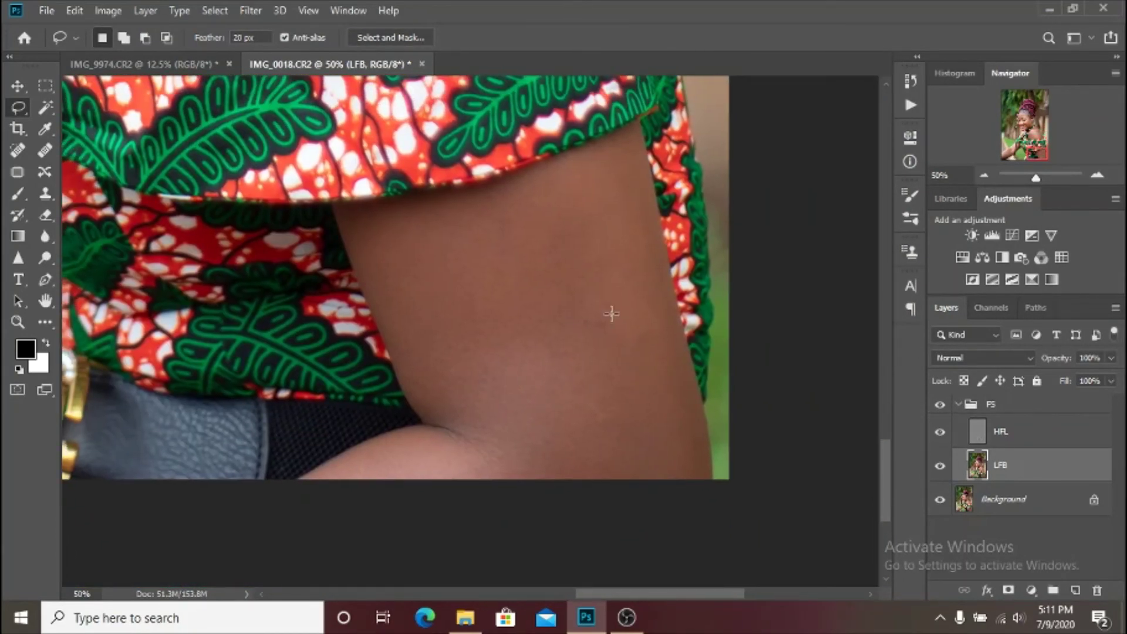
mouse_move(682, 469)
left_mouse_down()
mouse_move(621, 166)
mouse_move(380, 234)
mouse_move(388, 284)
mouse_move(471, 434)
mouse_move(443, 455)
mouse_move(315, 483)
mouse_move(313, 500)
mouse_move(618, 551)
left_mouse_up()
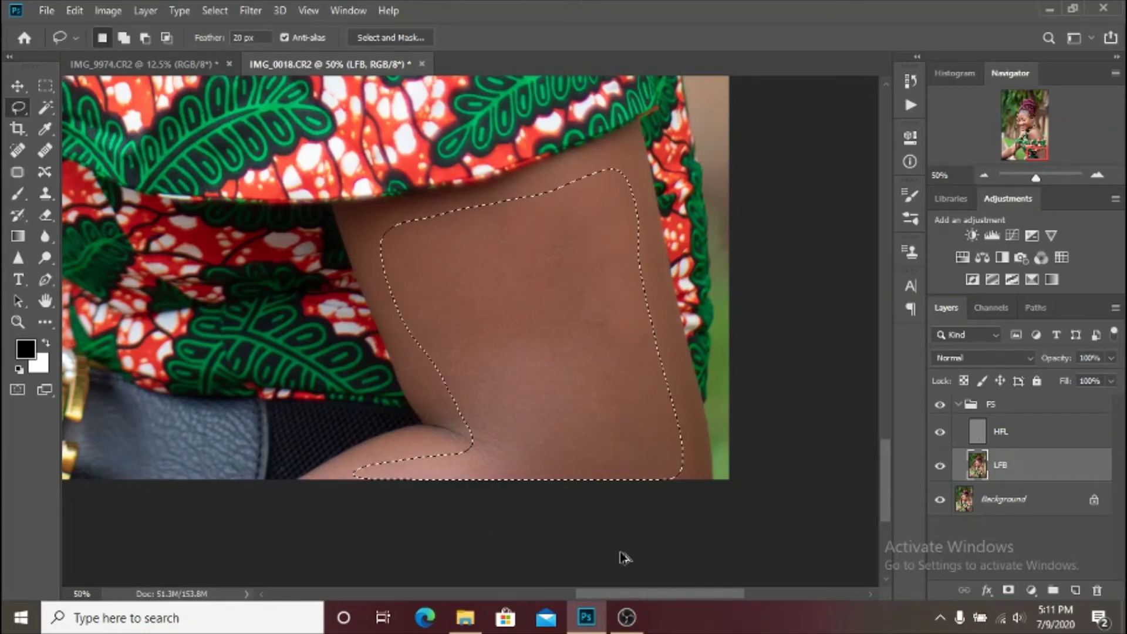
left_click(629, 358)
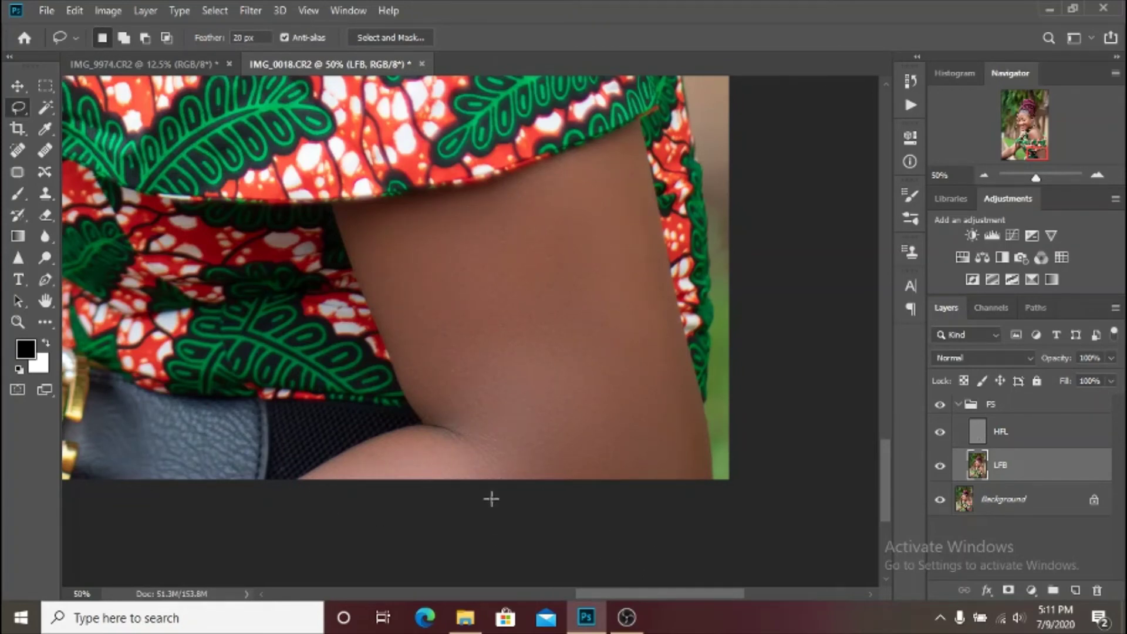
Step: Lasso the skin of the outstretched forearm and elbow, reapply the Gaussian Blur and deselect
left_click_drag(344, 428, 623, 239)
mouse_move(213, 421)
left_mouse_down()
mouse_move(555, 196)
mouse_move(576, 226)
mouse_move(581, 347)
mouse_move(519, 437)
mouse_move(310, 551)
mouse_move(180, 601)
left_mouse_up()
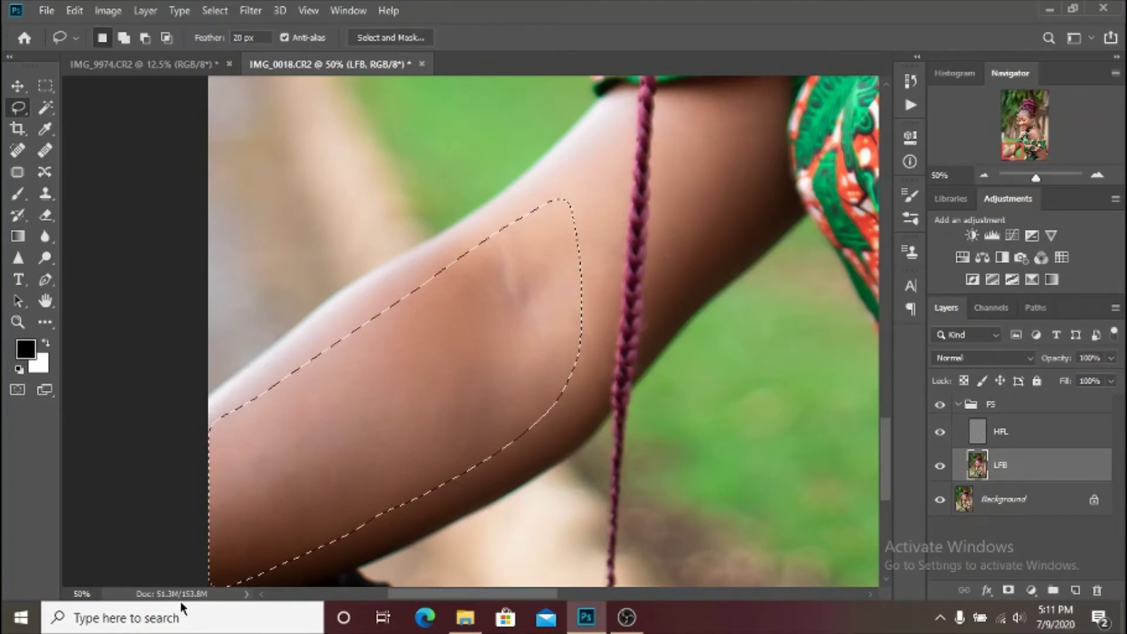
left_click(512, 354)
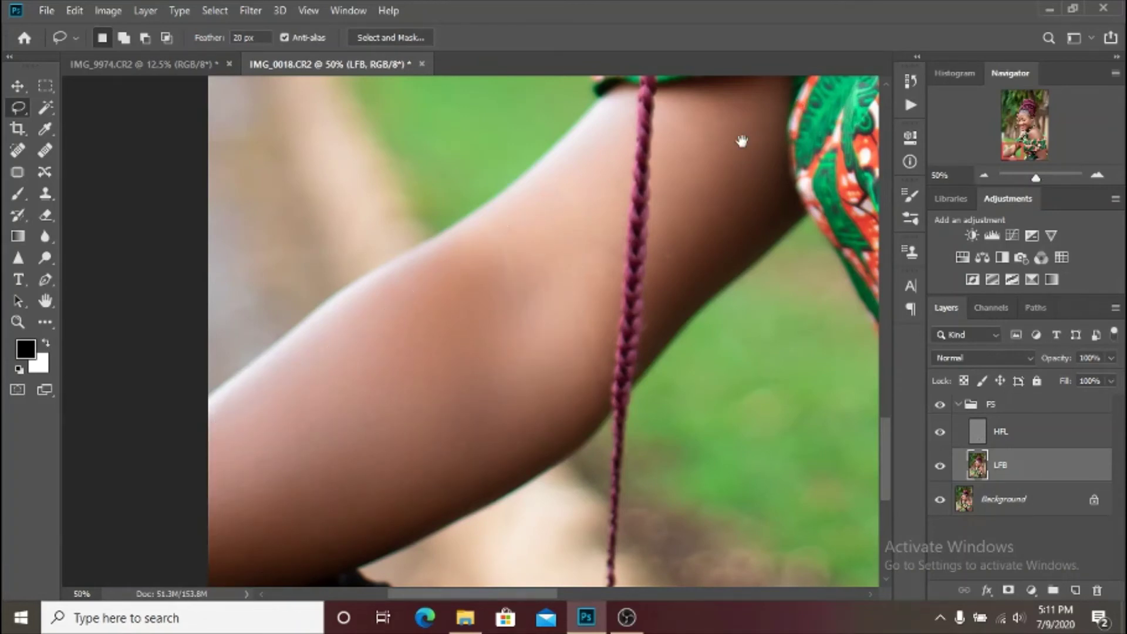
Step: Blur a lassoed area of the outstretched upper arm between the hanging braid and the dress, and deselect it
left_click_drag(742, 141, 634, 177)
mouse_move(648, 121)
left_mouse_down()
mouse_move(591, 148)
mouse_move(573, 226)
left_mouse_up()
mouse_move(565, 274)
left_mouse_down()
mouse_move(563, 320)
mouse_move(590, 323)
mouse_move(672, 259)
mouse_move(685, 216)
mouse_move(675, 109)
left_mouse_up()
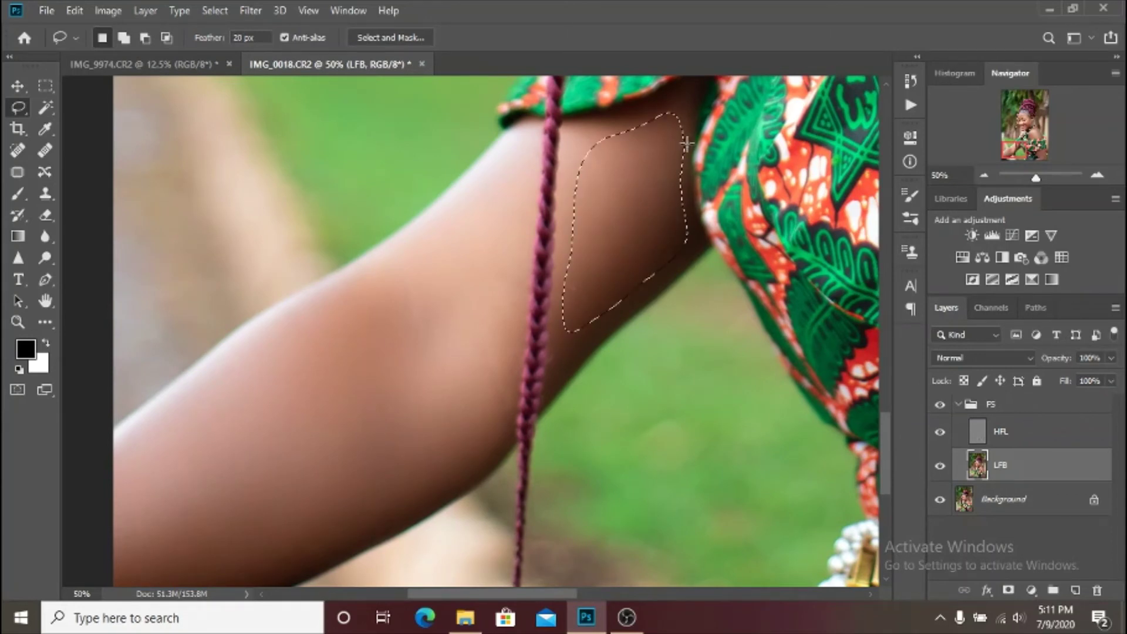
key("ctrl+d")
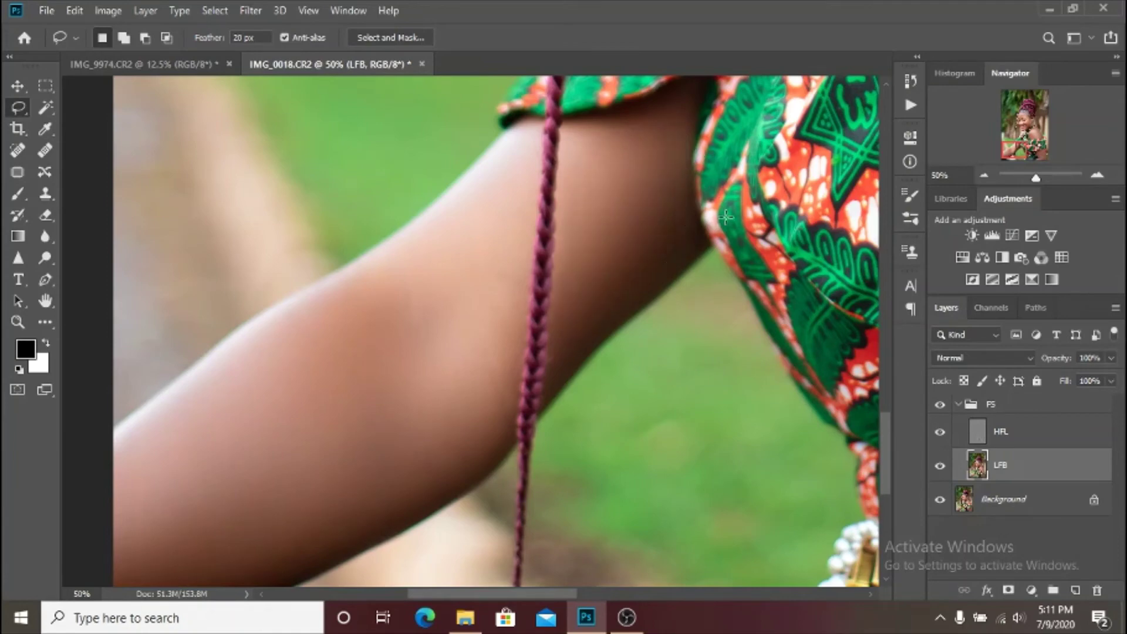
Step: Lasso the skin crease between the chest and the near shoulder, reapply the blur and deselect
left_click_drag(572, 184, 416, 372)
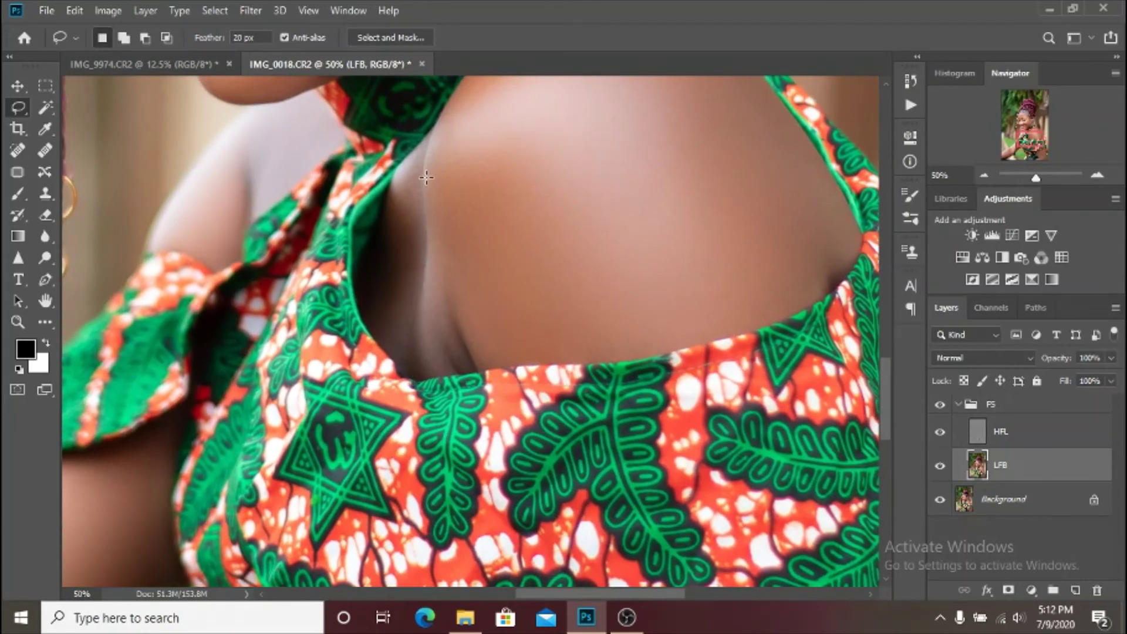
mouse_move(410, 174)
left_mouse_down()
mouse_move(379, 293)
mouse_move(421, 369)
mouse_move(443, 366)
mouse_move(451, 329)
mouse_move(416, 175)
left_mouse_up()
key("ctrl+d")
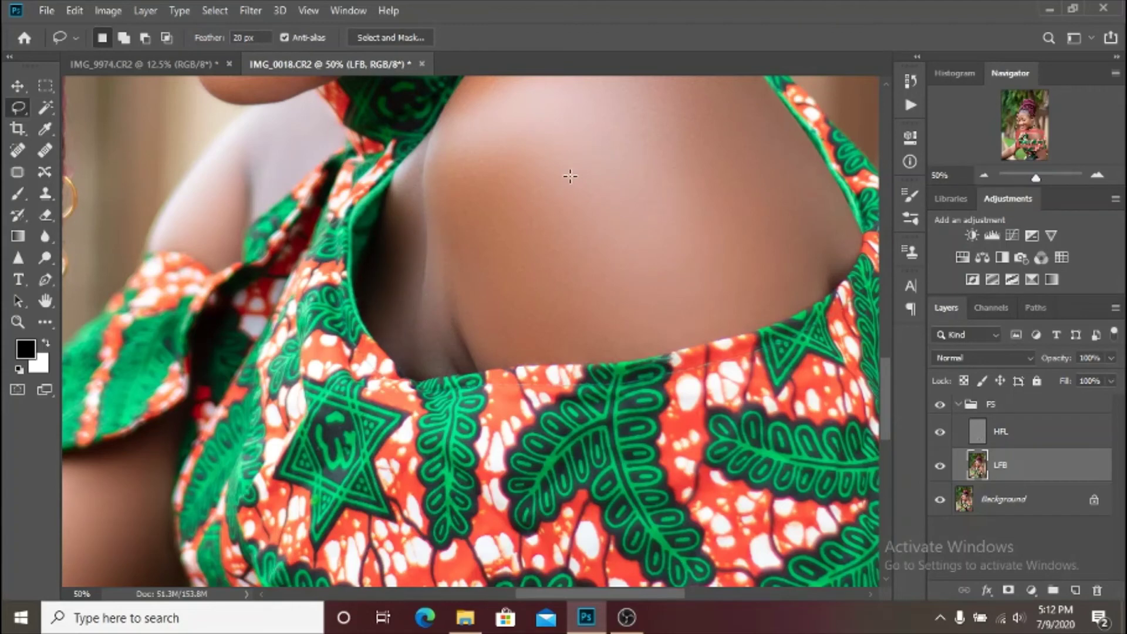
Step: Lasso the skin of the far shoulder below the chin, reapply the blur and deselect
left_click_drag(365, 231, 594, 287)
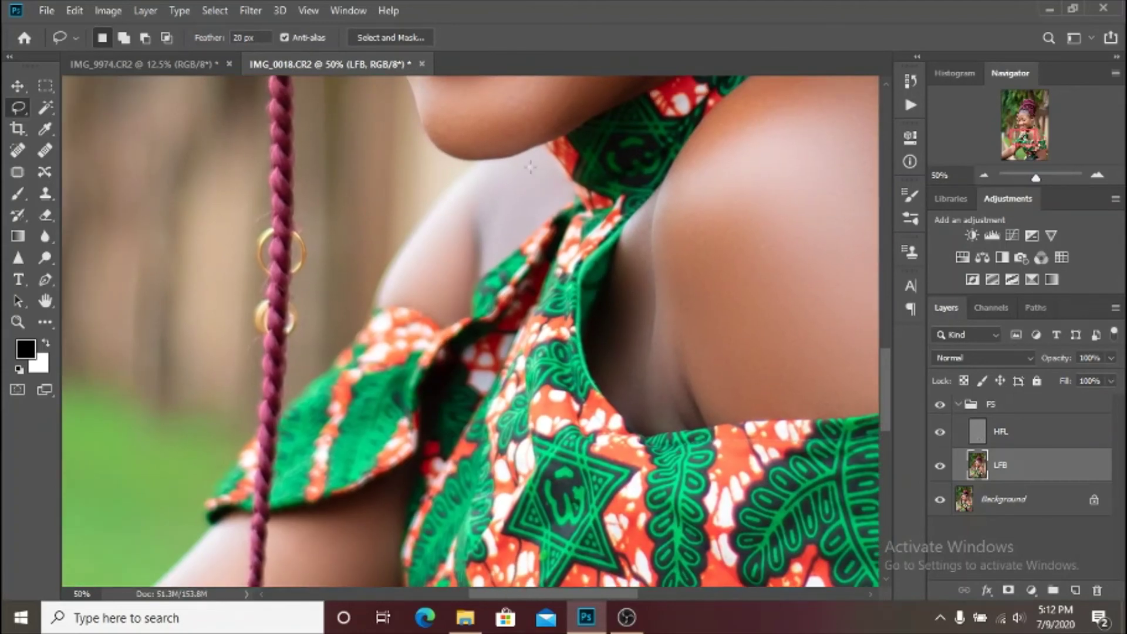
mouse_move(550, 199)
left_mouse_down()
mouse_move(492, 251)
mouse_move(478, 206)
left_mouse_up()
mouse_move(465, 288)
left_mouse_down()
mouse_move(452, 312)
mouse_move(413, 293)
left_mouse_up()
left_click_drag(431, 228, 517, 169)
key("ctrl+d")
Step: Copy the ©SCHBOI text, Curves 4, Group 2 and Group 3 from IMG_9974.CR2 into IMG_0018.CR2, leaving both documents docked
scroll(669, 301, "down", 4)
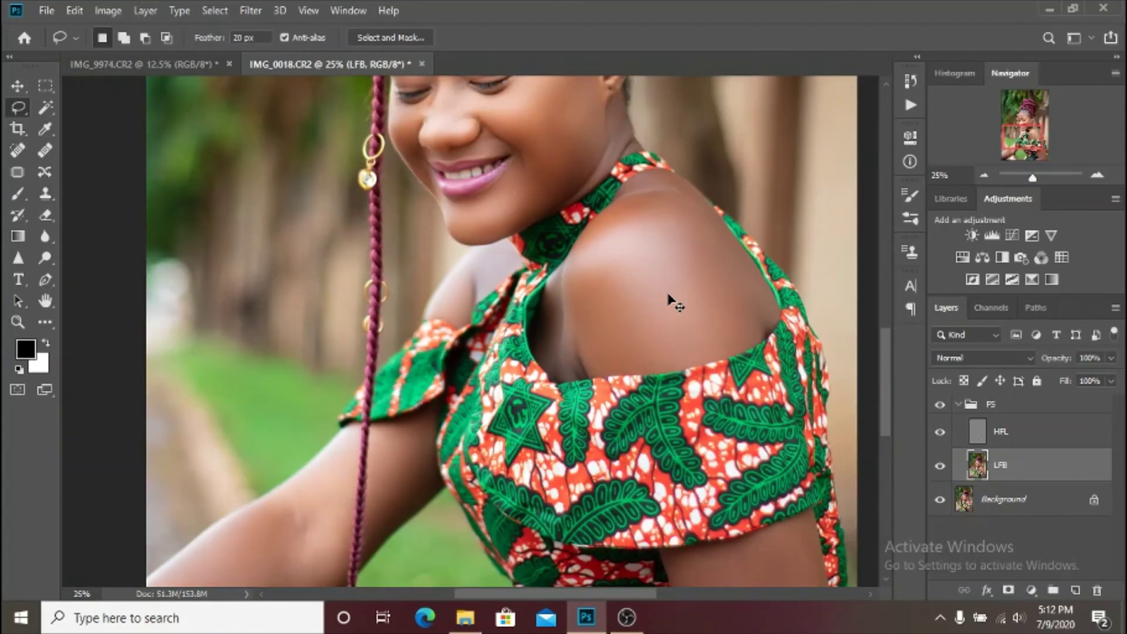
scroll(669, 297, "down", 3)
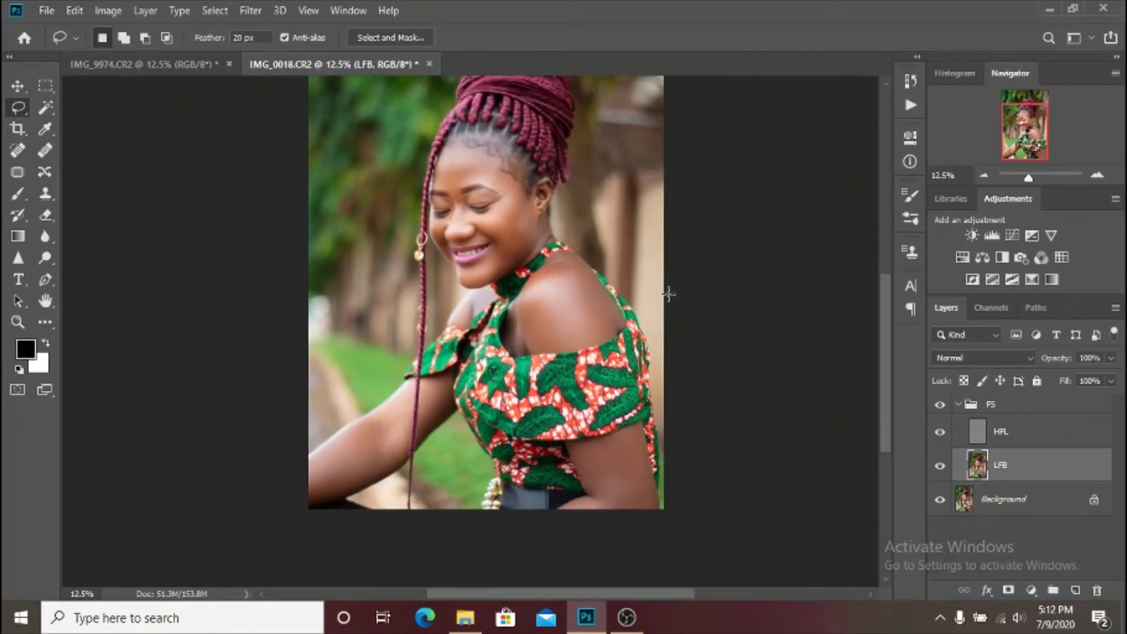
scroll(669, 301, "down", 1)
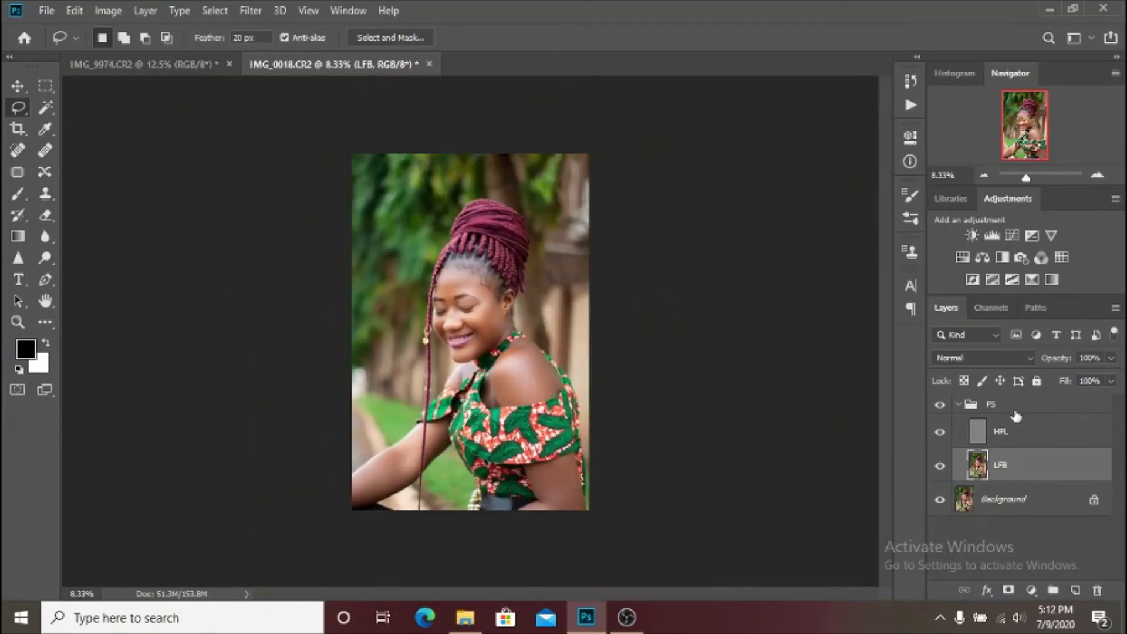
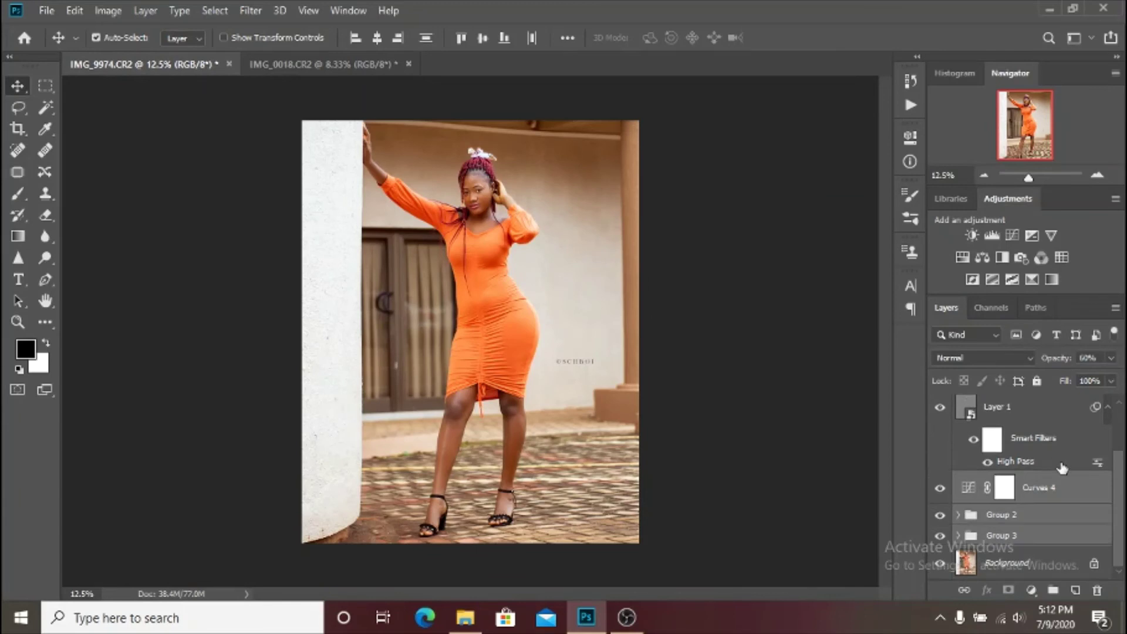
left_click_drag(188, 65, 136, 150)
left_click_drag(1039, 508, 511, 344)
left_click_drag(633, 189, 635, 191)
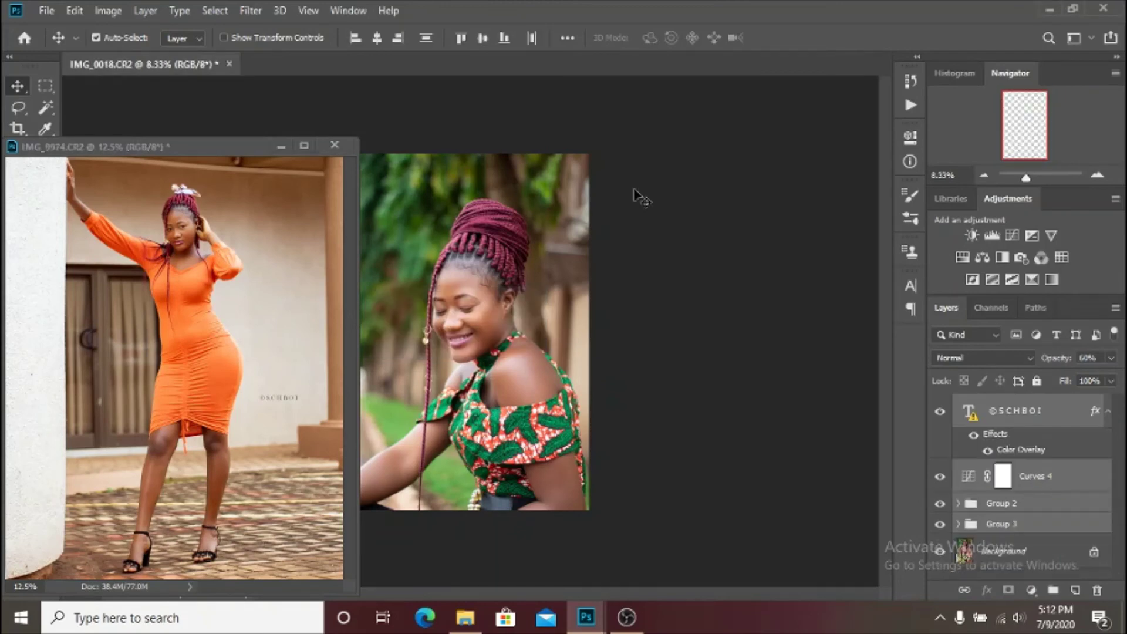
left_click_drag(224, 150, 600, 68)
left_click(225, 59)
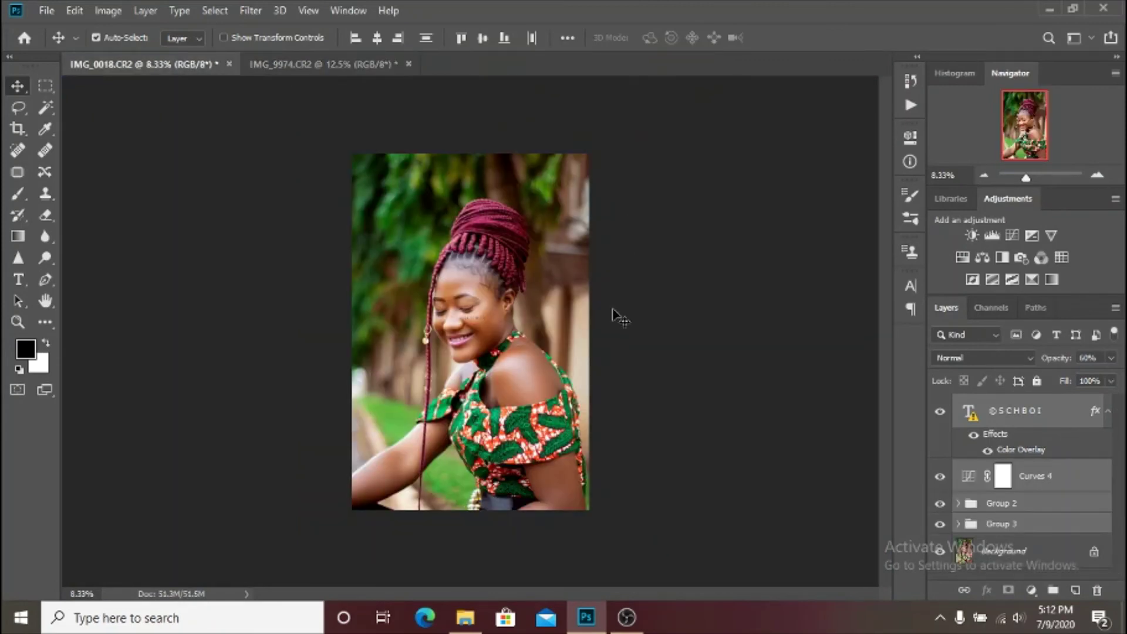
Step: Move only the ©SCHBOI watermark text off the face onto the blurred background beside the hanging braid
key("ctrl+plus")
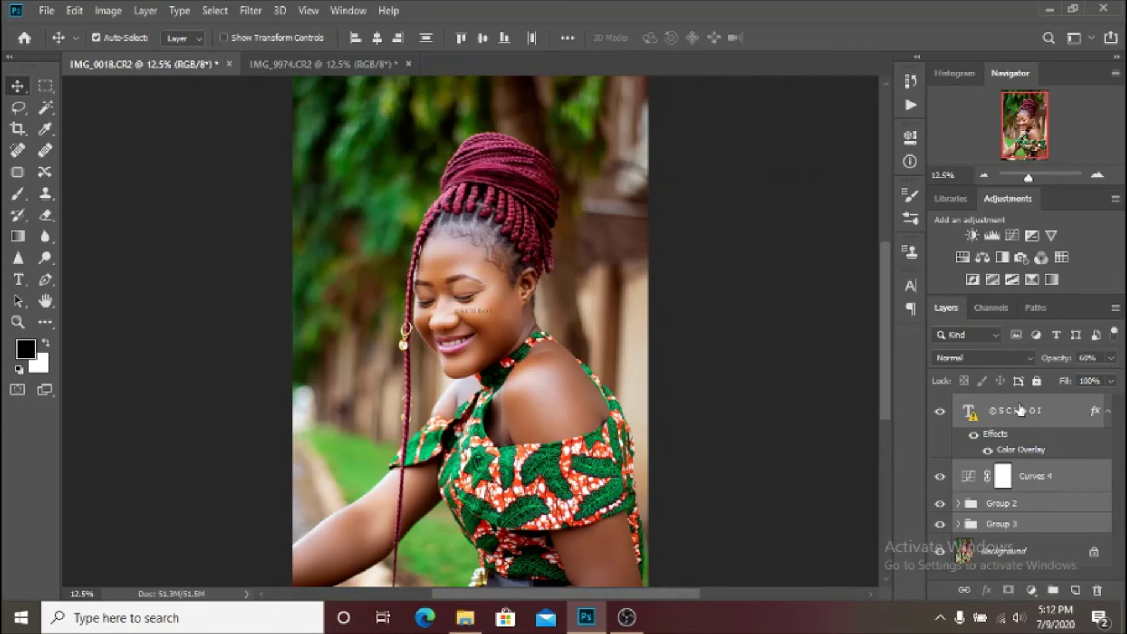
left_click(1060, 419)
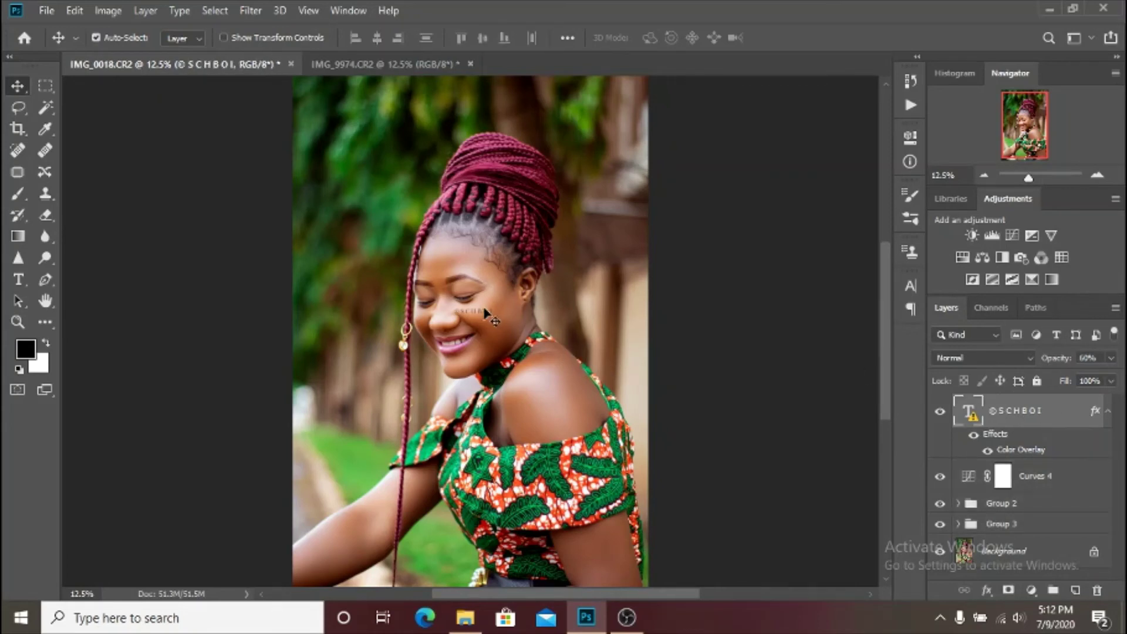
left_click_drag(478, 312, 368, 393)
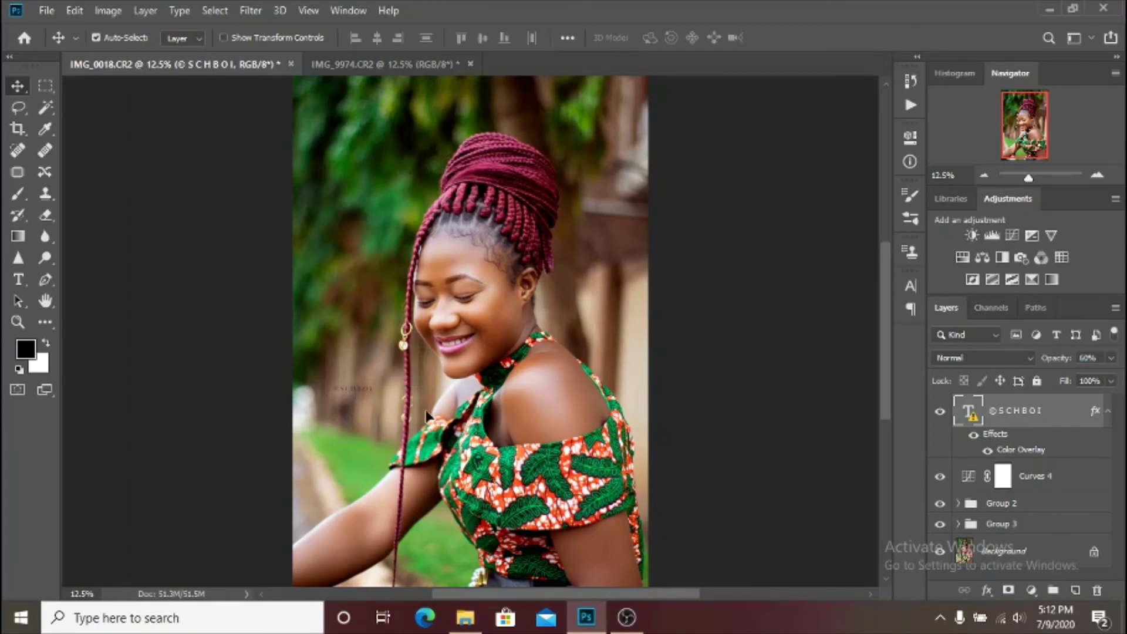
Step: Hide the layer effects on the ©SCHBOI watermark text, turning off its Color Overlay
left_click(973, 435)
key("ctrl+minus")
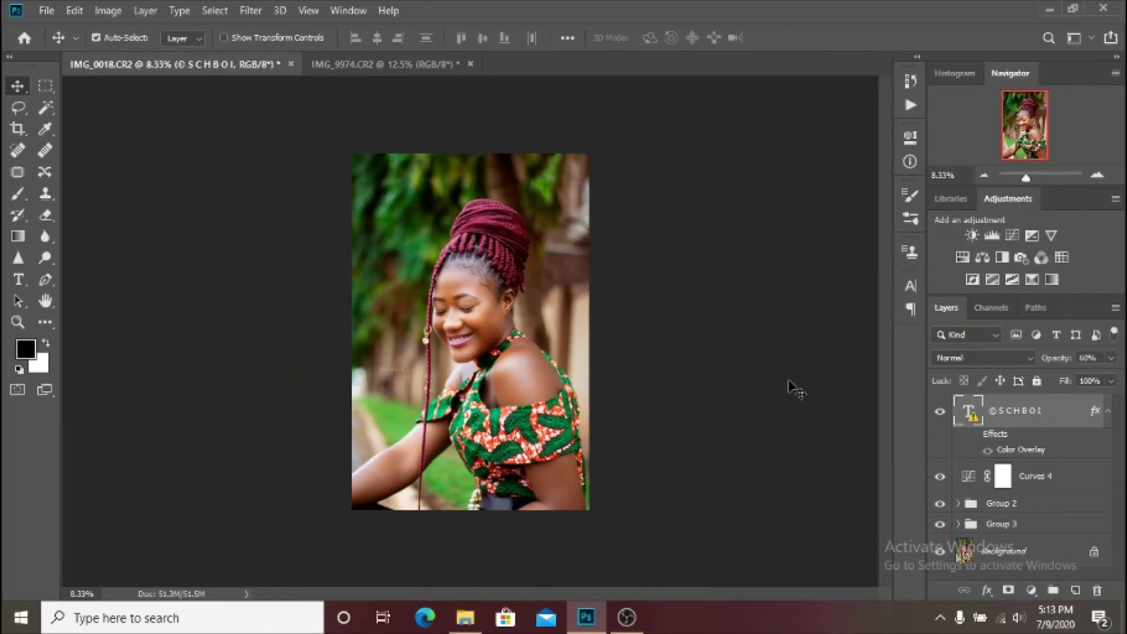
key("ctrl+plus")
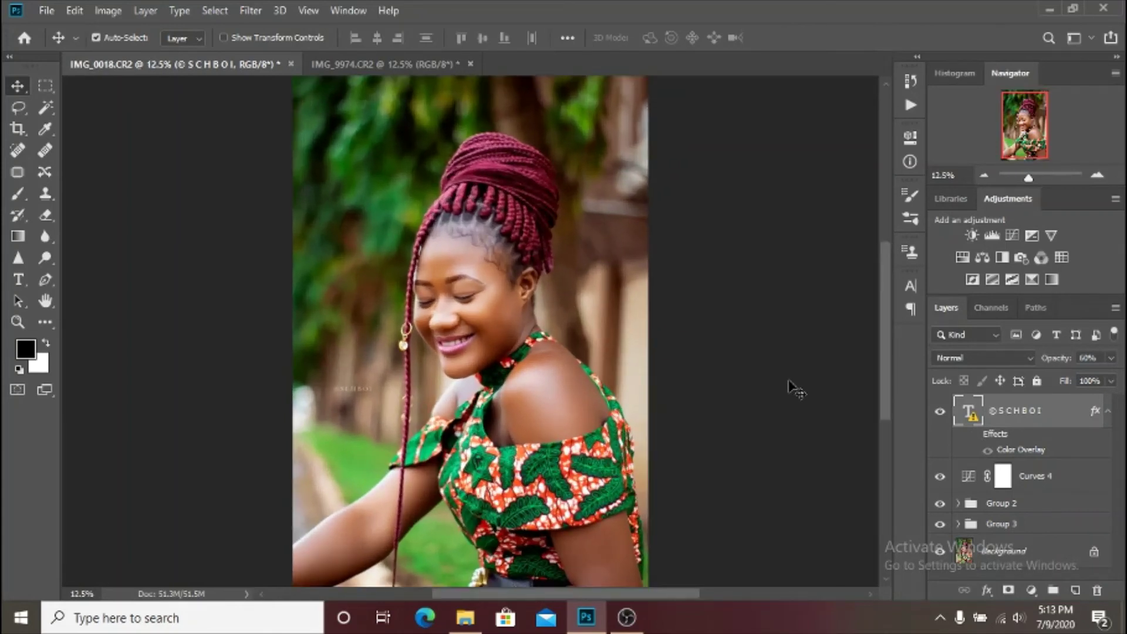
scroll(794, 389, "down", 2)
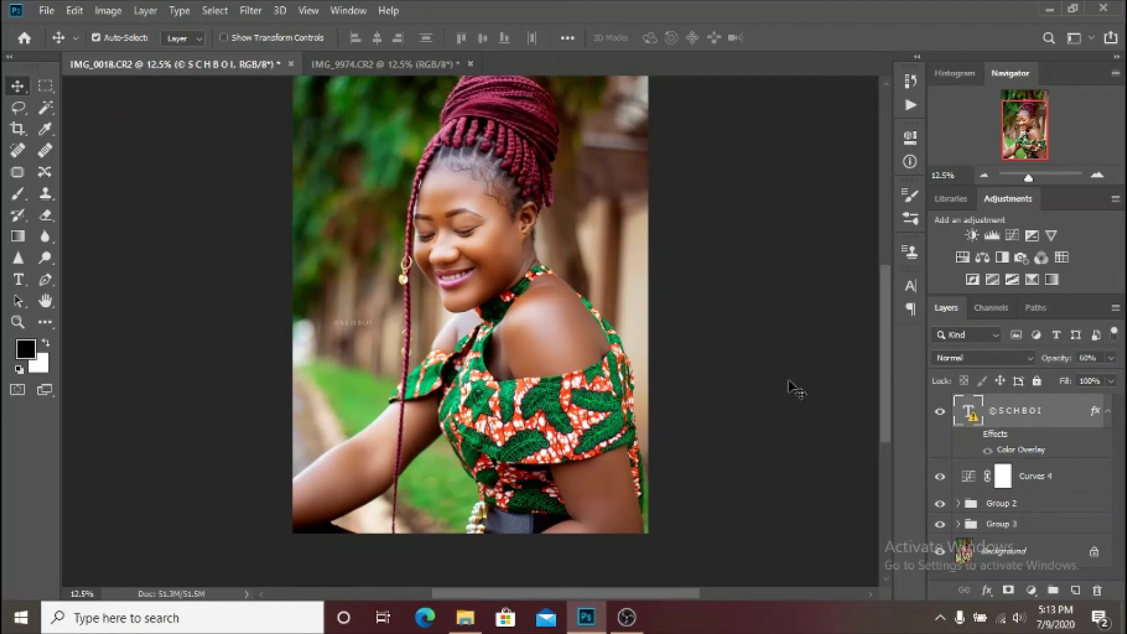
scroll(794, 388, "up", 2)
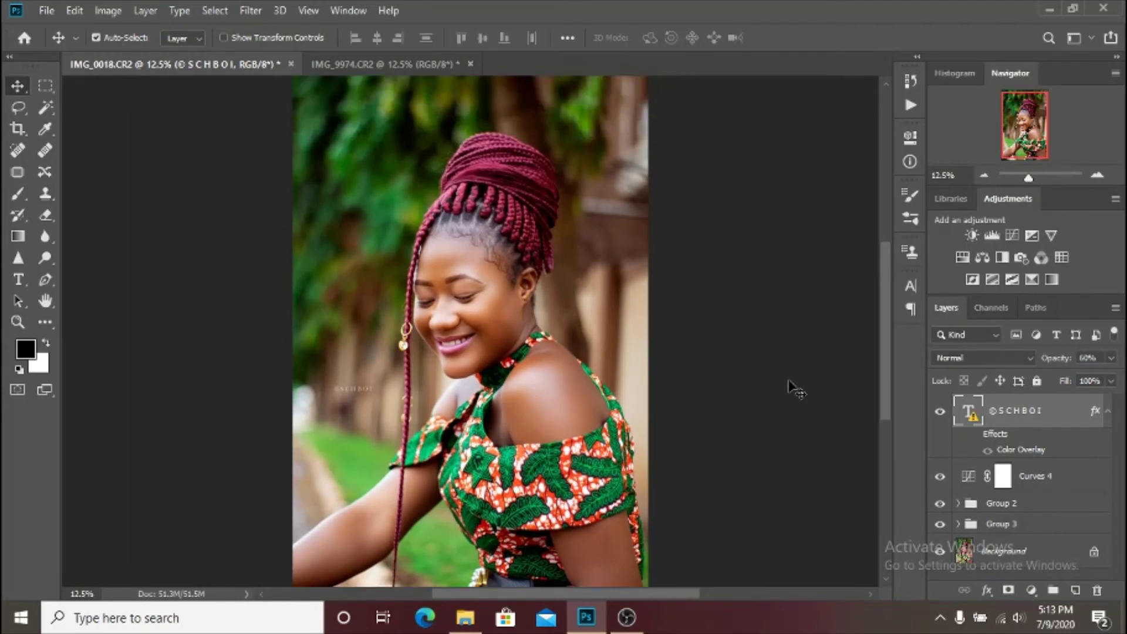
scroll(794, 388, "up", 2)
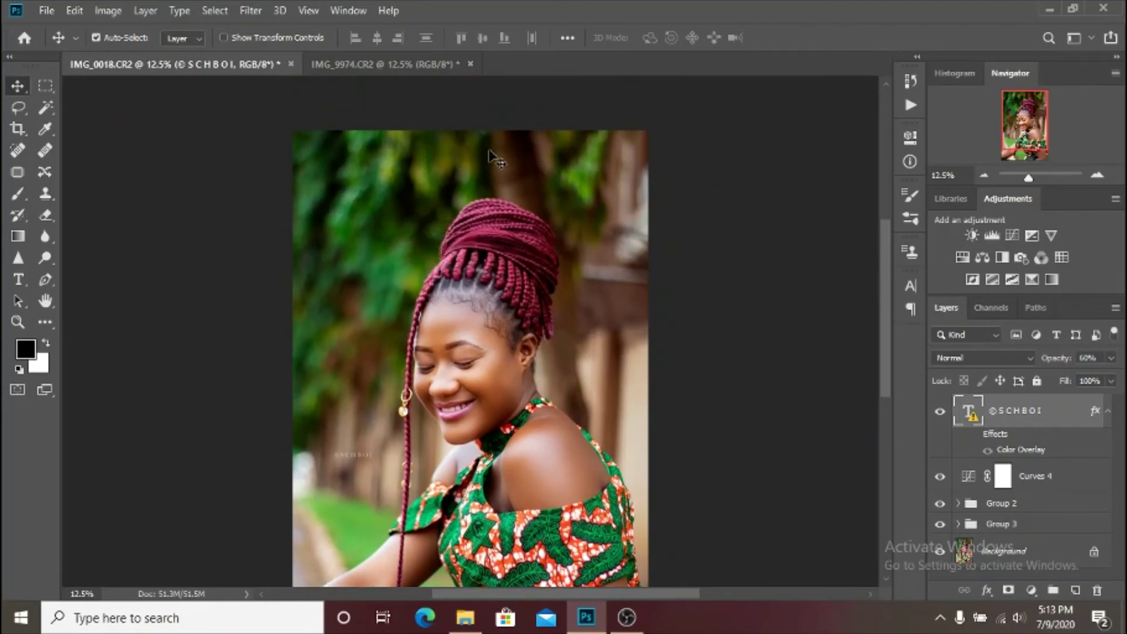
left_click(441, 64)
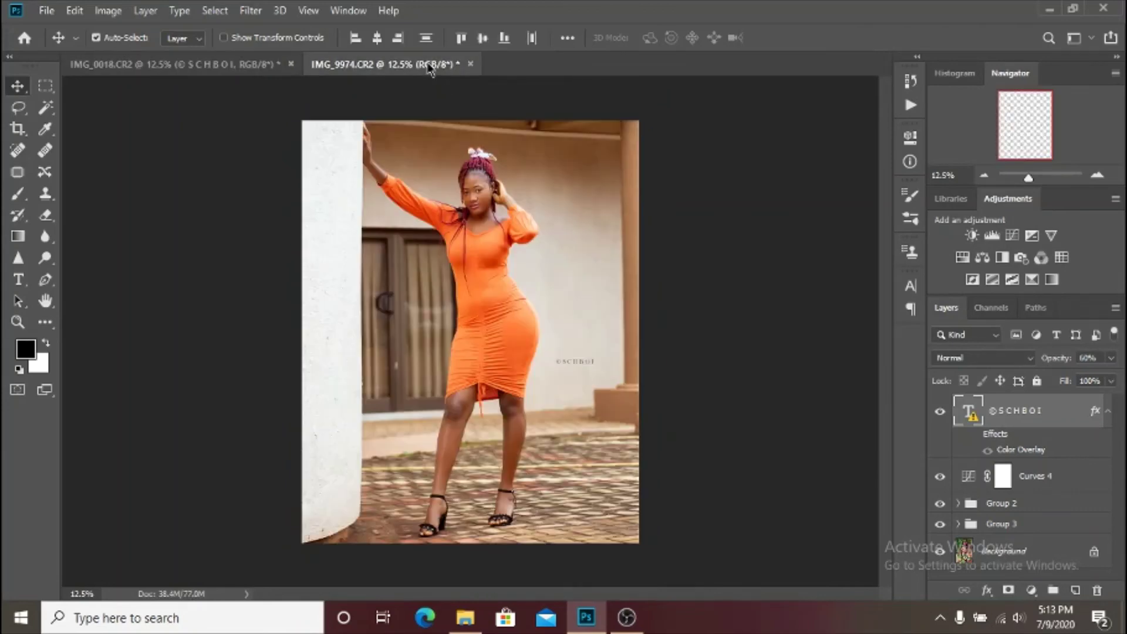
left_click(228, 68)
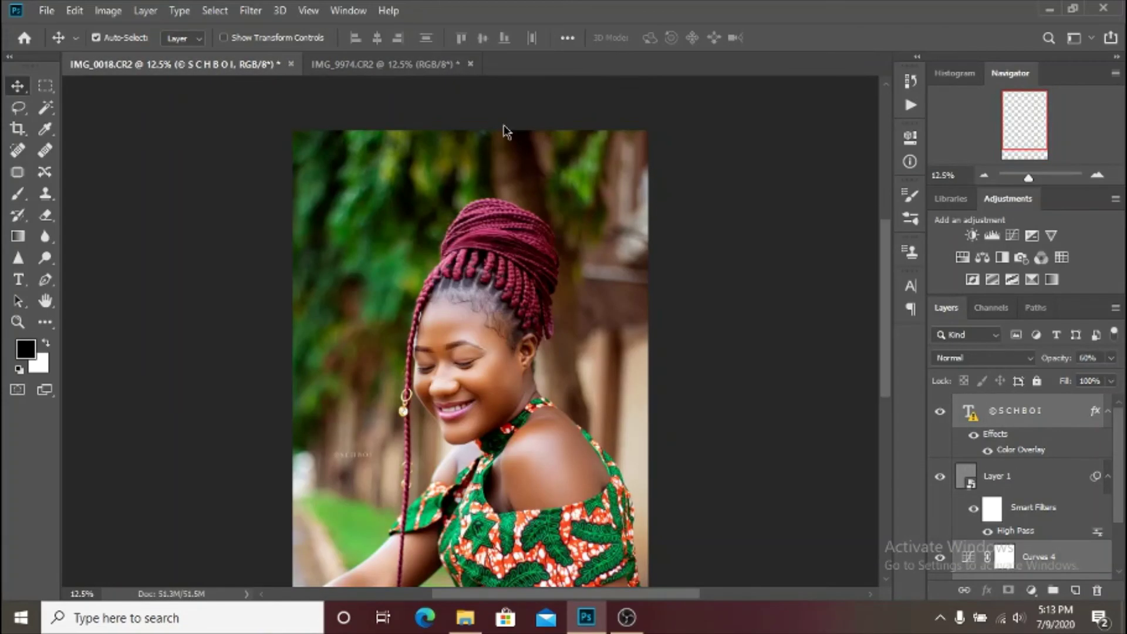
scroll(552, 230, "down", 1)
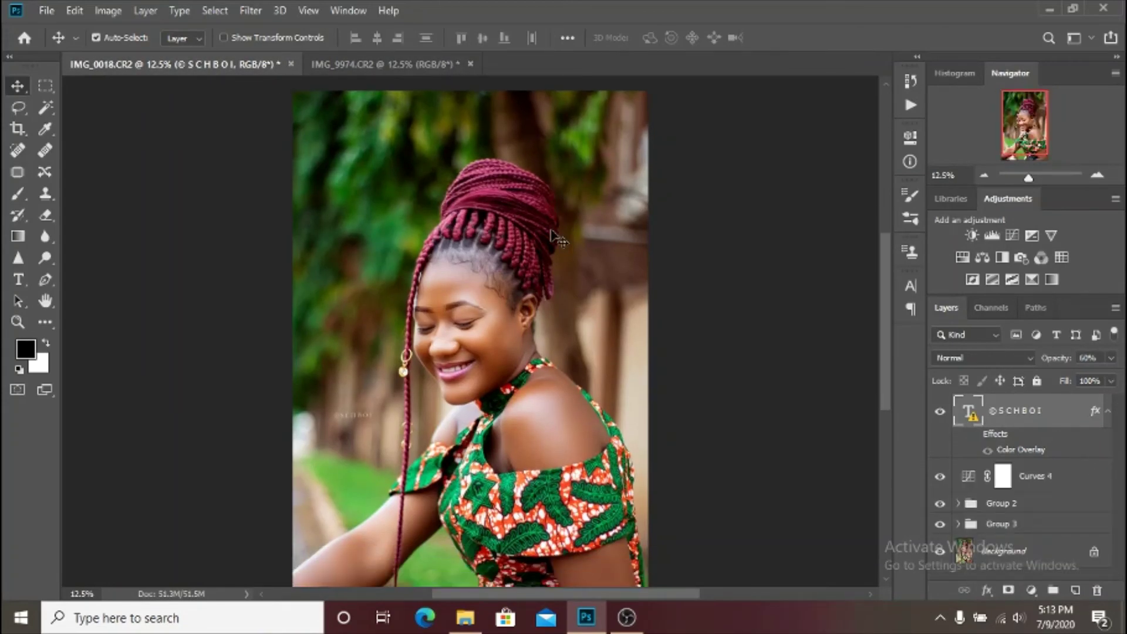
scroll(556, 236, "down", 1)
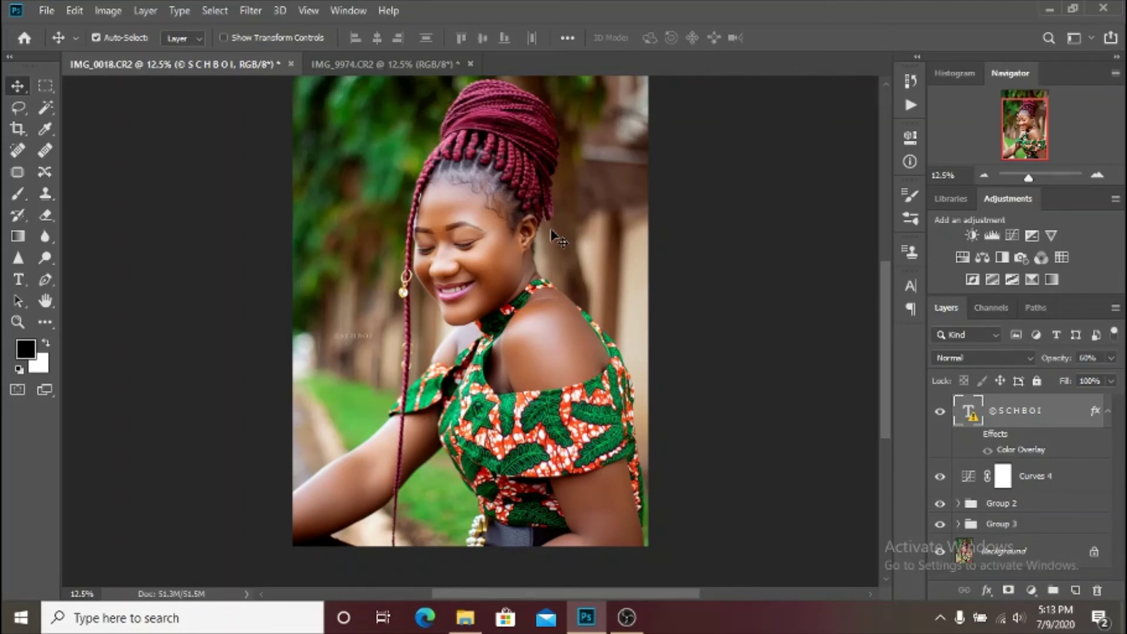
left_click(37, 14)
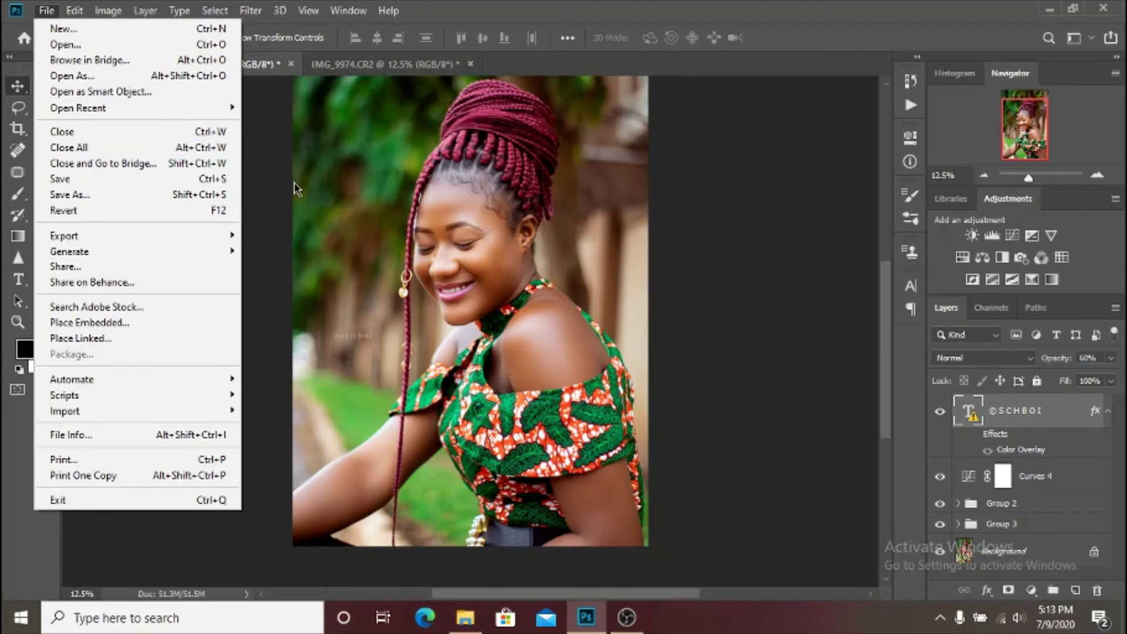
left_click(739, 332)
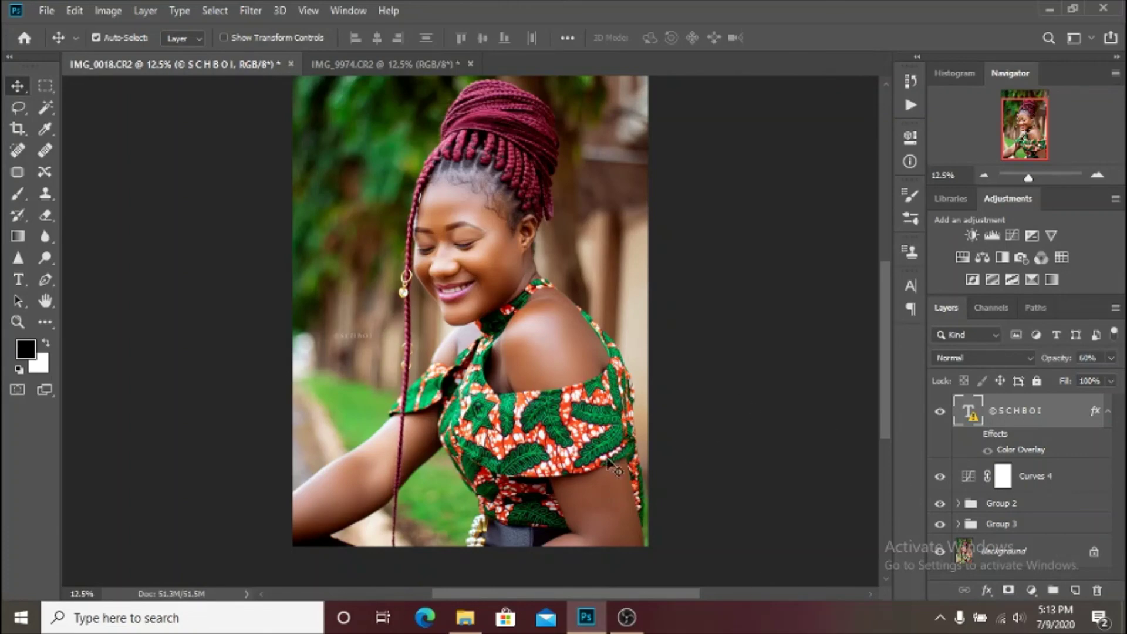
left_click(338, 57)
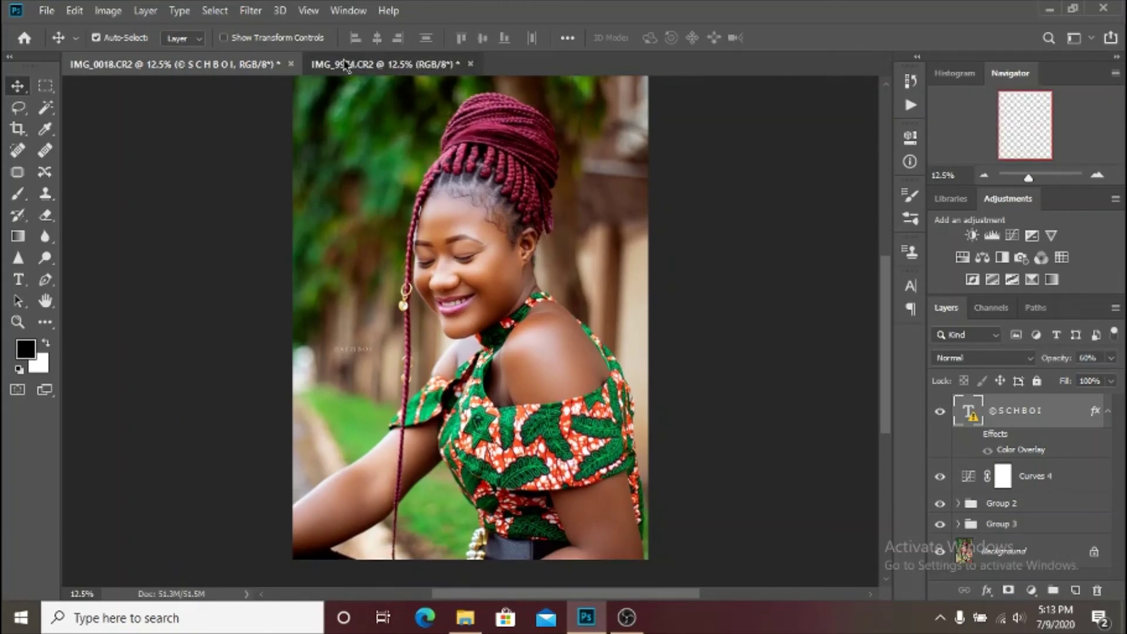
left_click(207, 76)
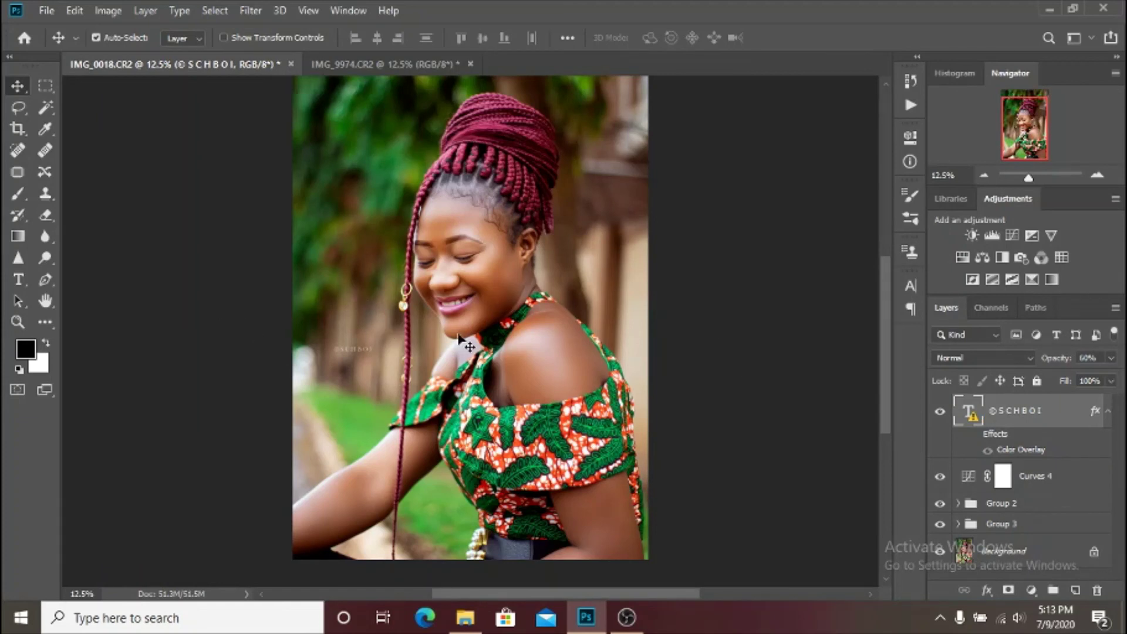
Step: Compare the whole portrait before and after grading by hiding and restoring every layer above the Background
left_click(939, 552, "alt")
left_click(939, 555, "alt")
key("ctrl+minus")
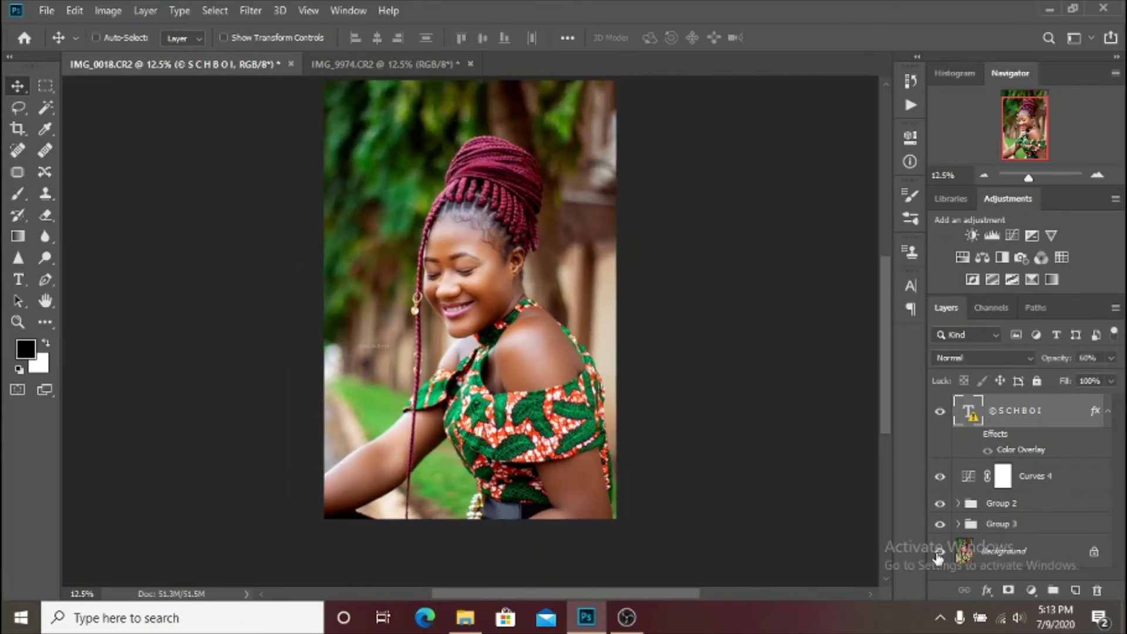
left_click(939, 554, "alt")
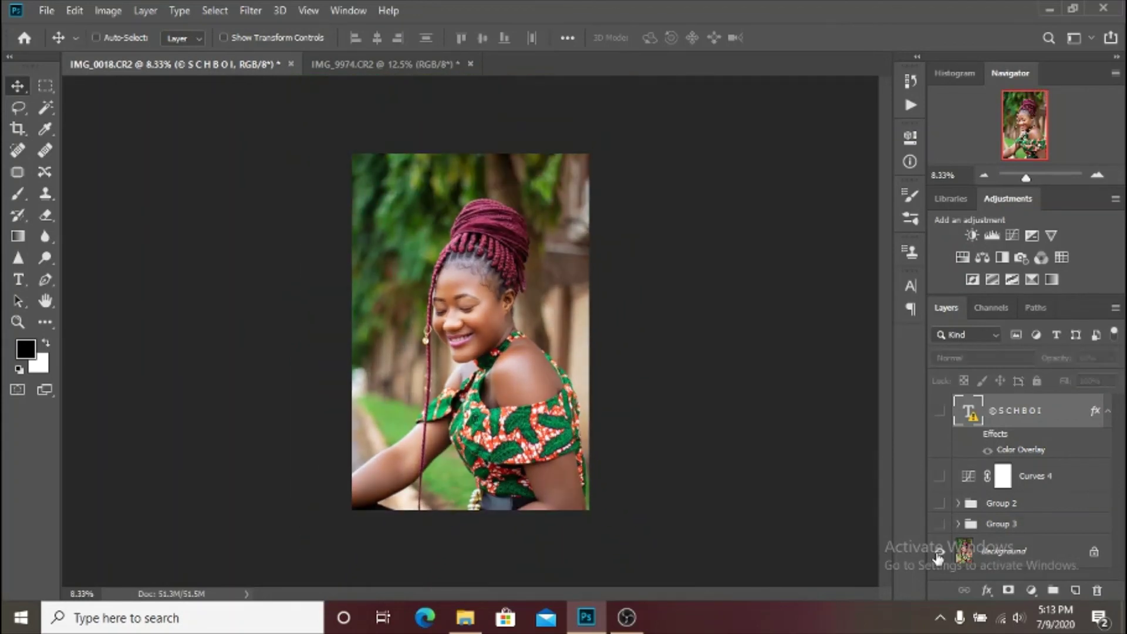
left_click(937, 555, "alt")
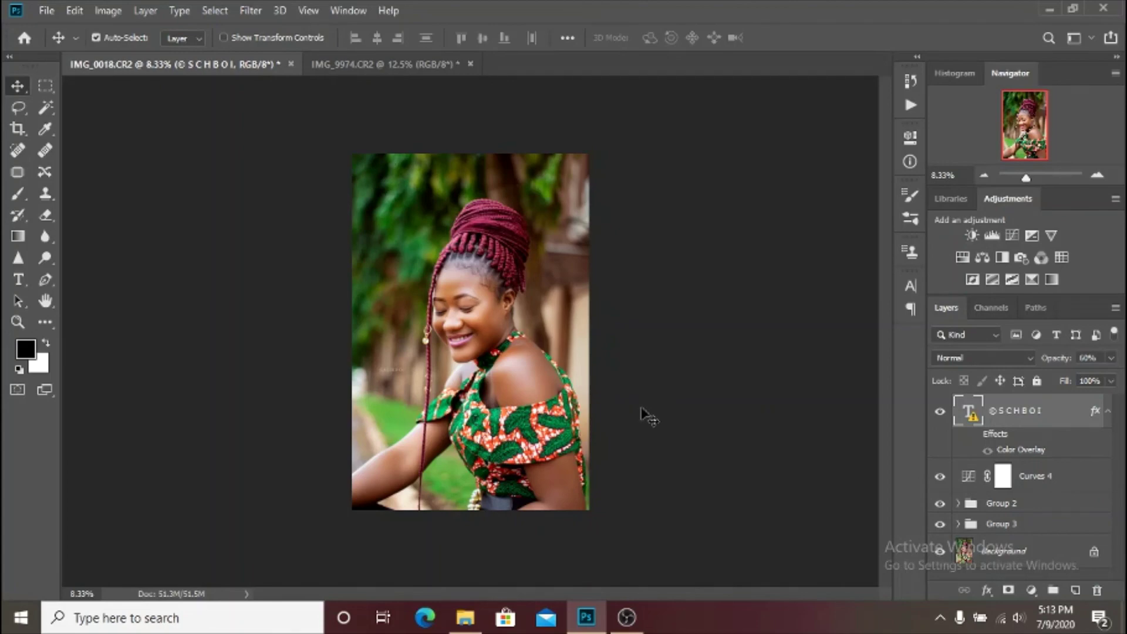
Step: Inspect the face at 50% zoom with the layers above the Background hidden and restored, ending on the whole portrait
key("ctrl+plus")
key("ctrl+plus")
key("ctrl+plus")
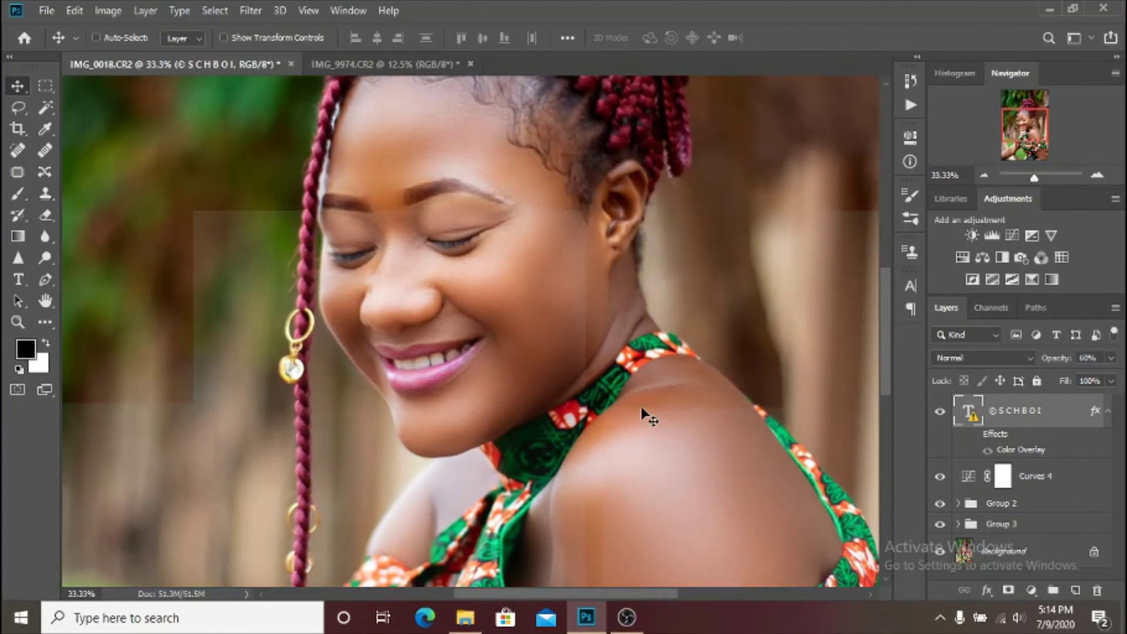
key("ctrl+plus")
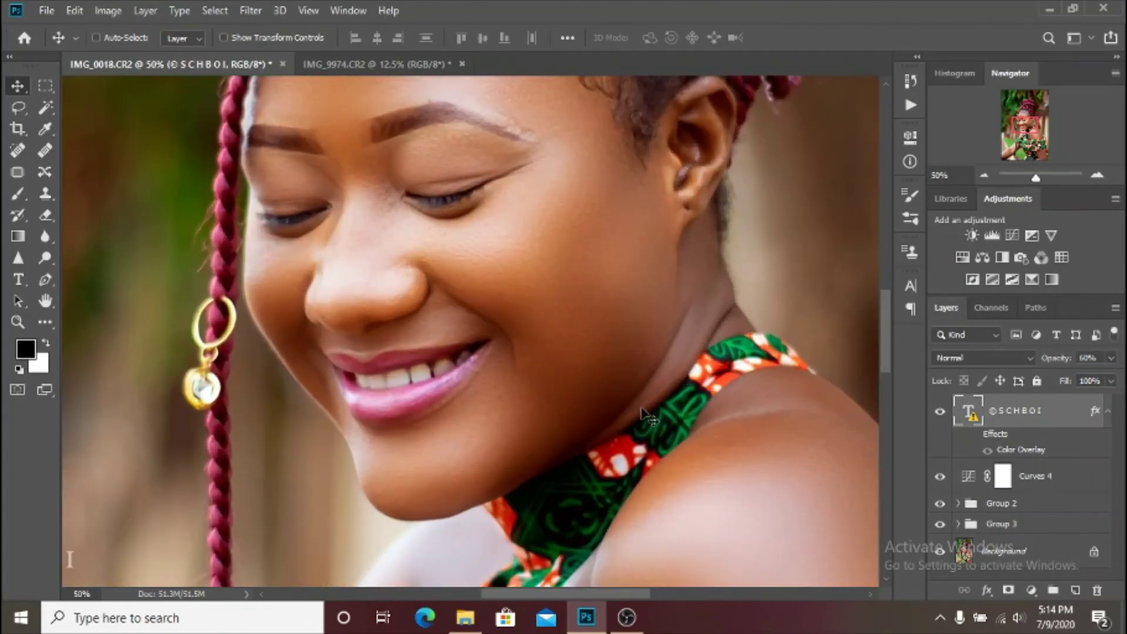
scroll(594, 352, "up", 5)
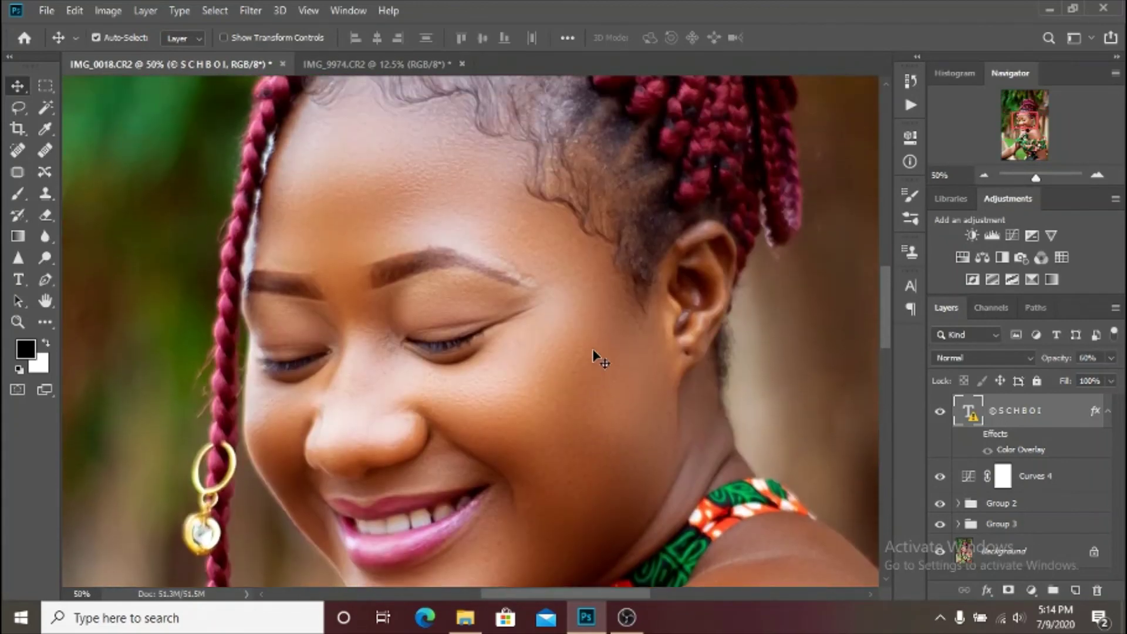
scroll(595, 354, "down", 6)
scroll(595, 353, "up", 3)
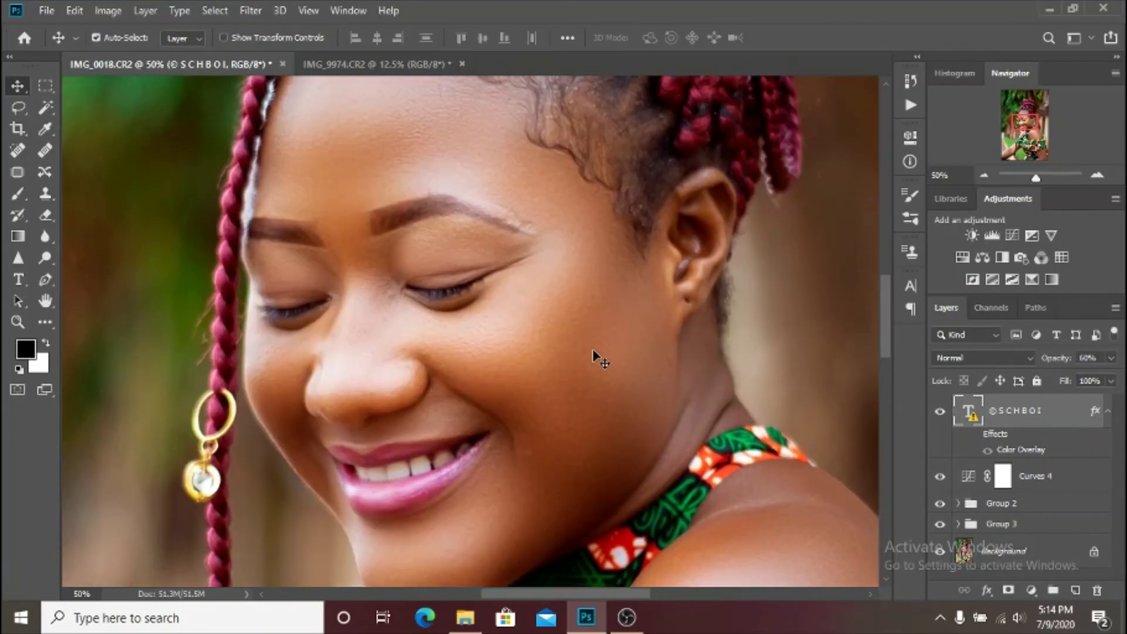
key("ctrl")
left_click(942, 552, "alt")
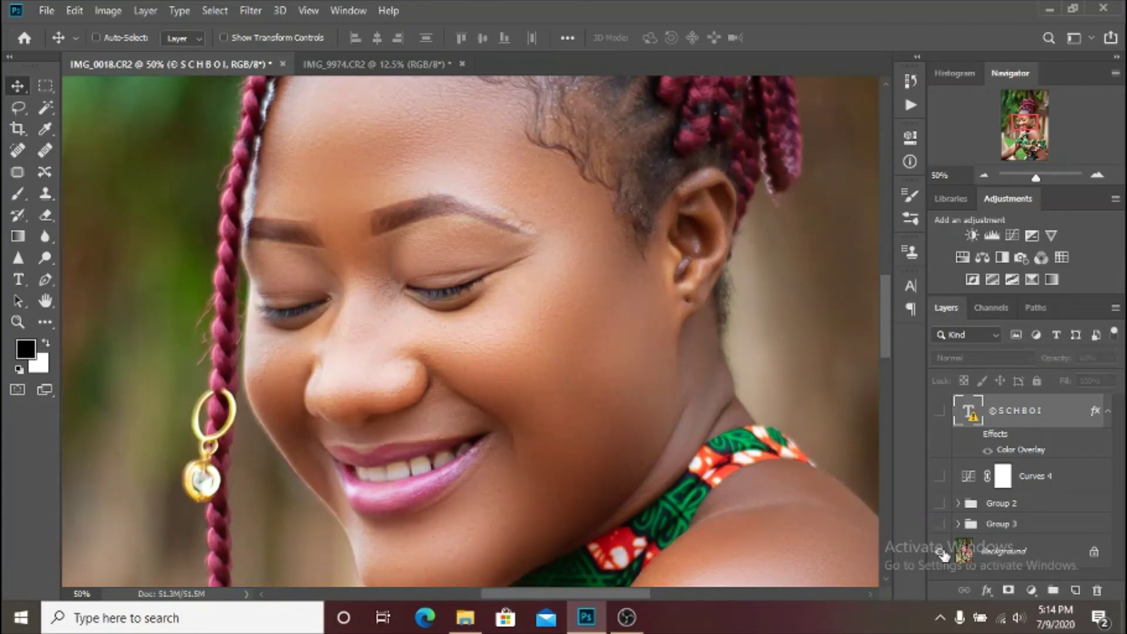
key("ctrl+z")
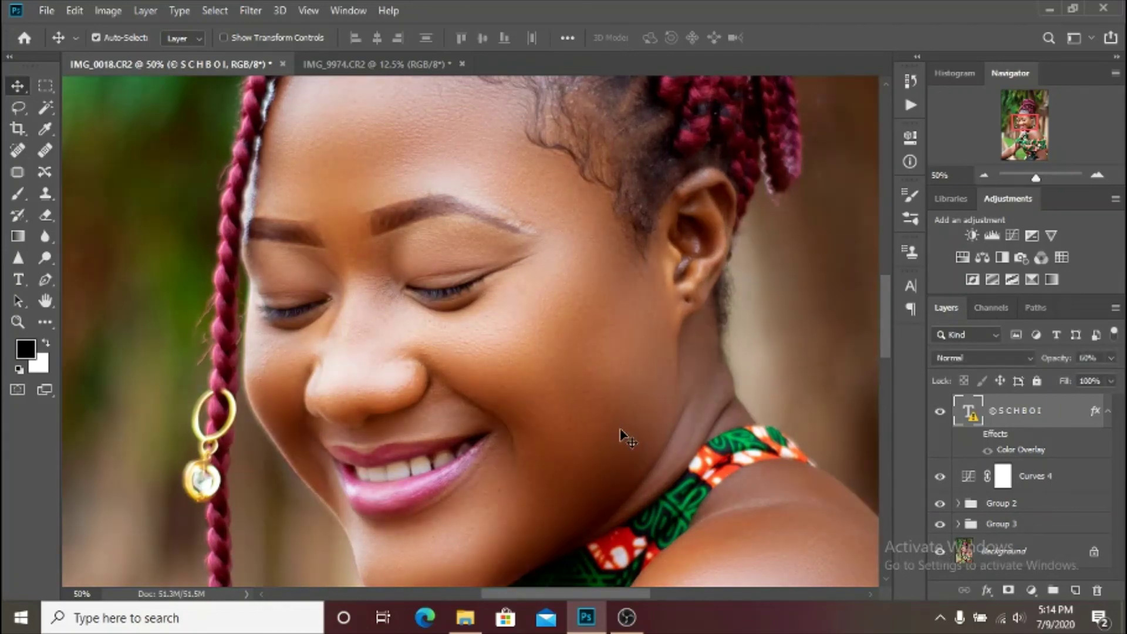
key("ctrl+minus")
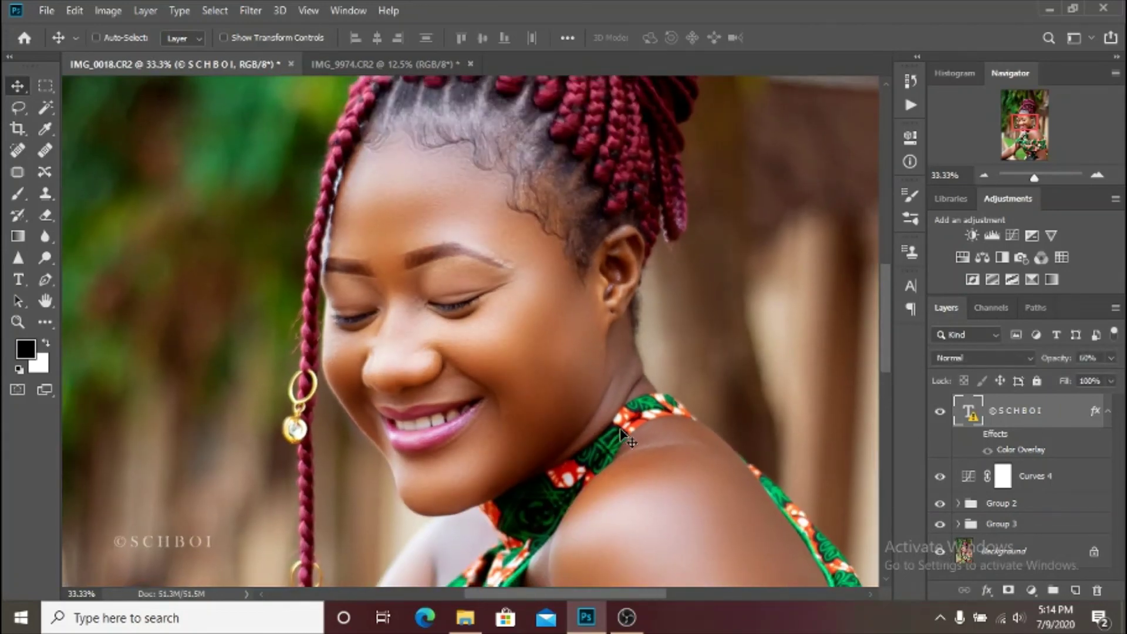
key("ctrl+minus")
key("ctrl+minus")
key("ctrl+minus")
key("ctrl+minus")
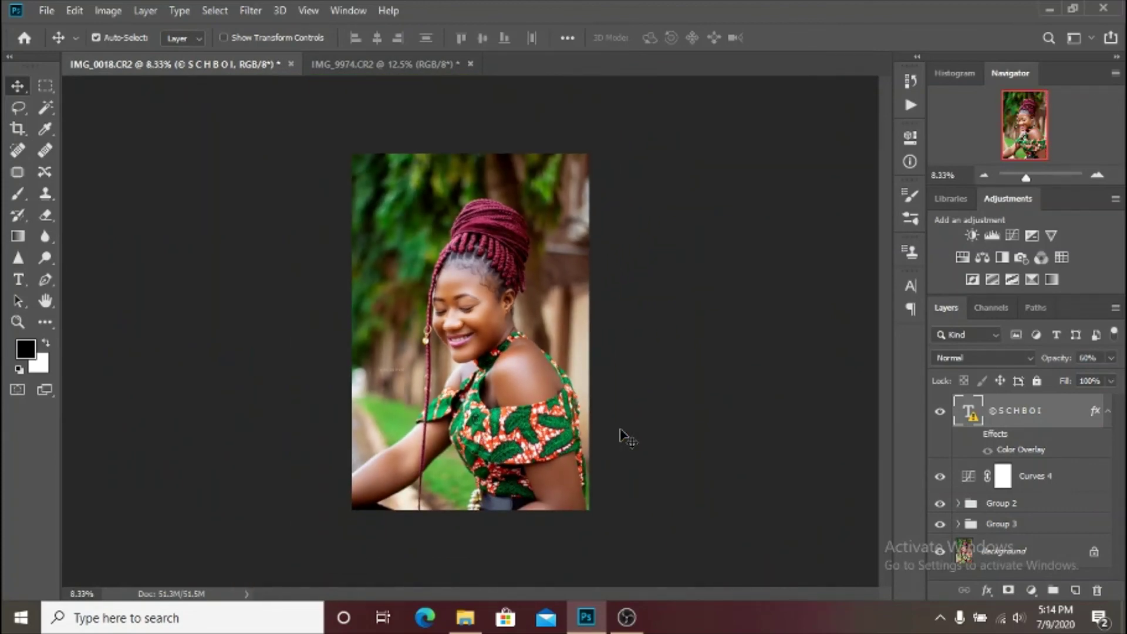